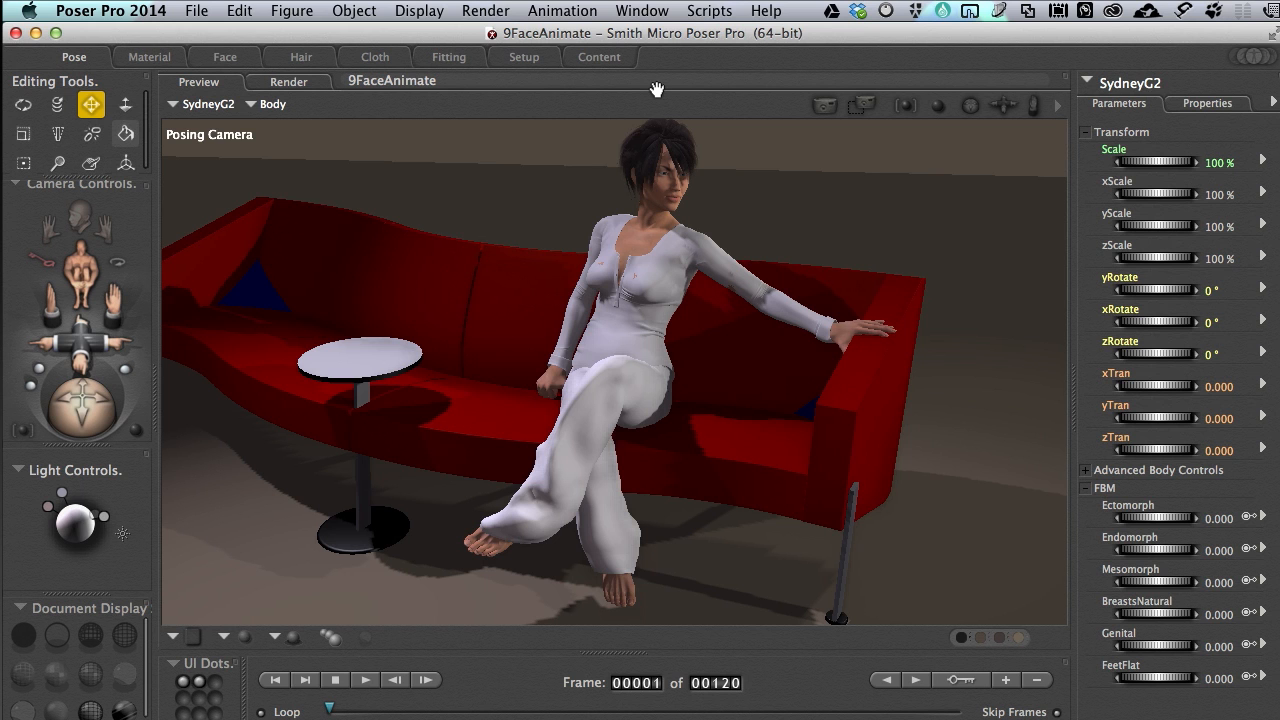
Review the list of camera views available for the preview
mouse_move(518, 352)
left_mouse_down()
mouse_move(566, 348)
mouse_move(498, 347)
mouse_move(508, 336)
left_mouse_up()
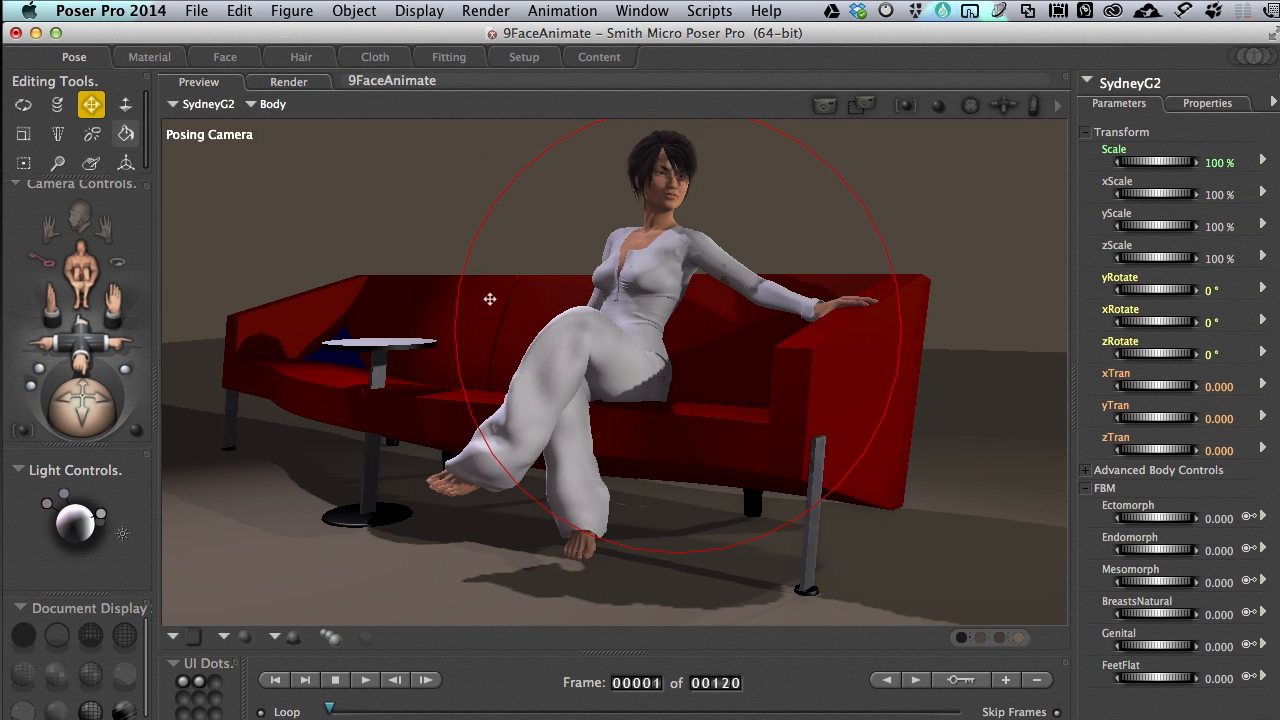
right_click(274, 136)
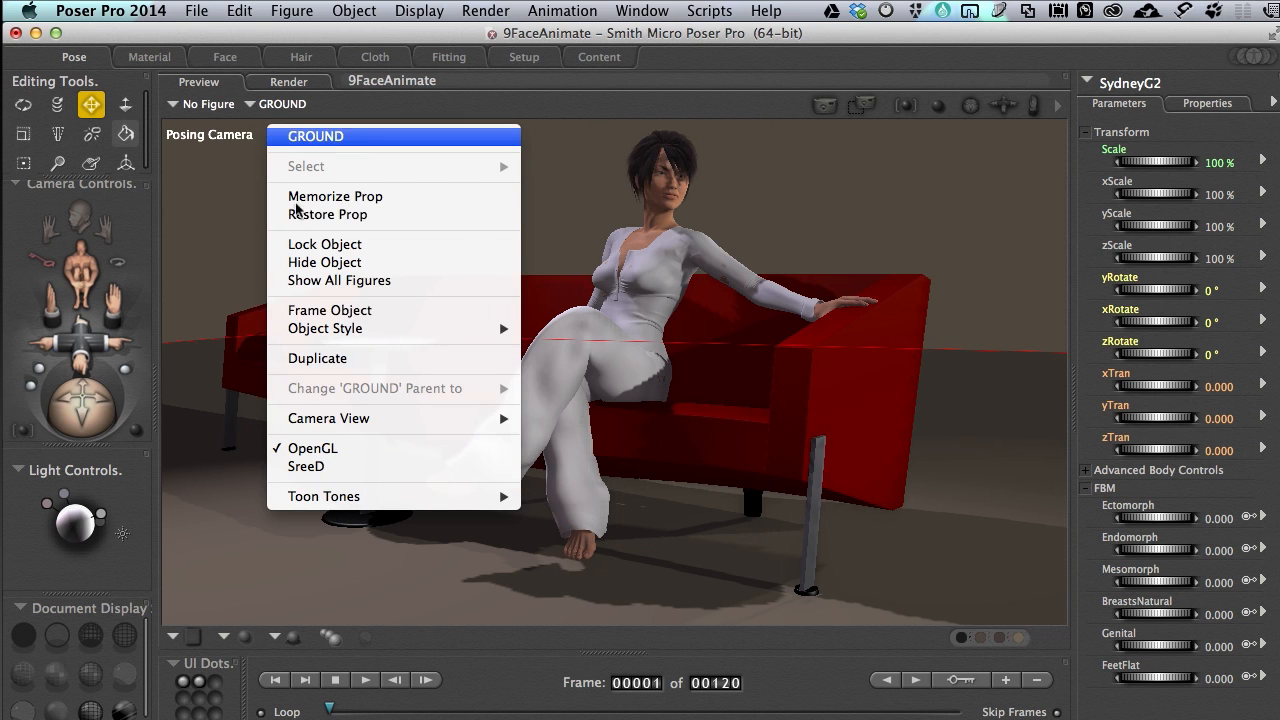
mouse_move(345, 420)
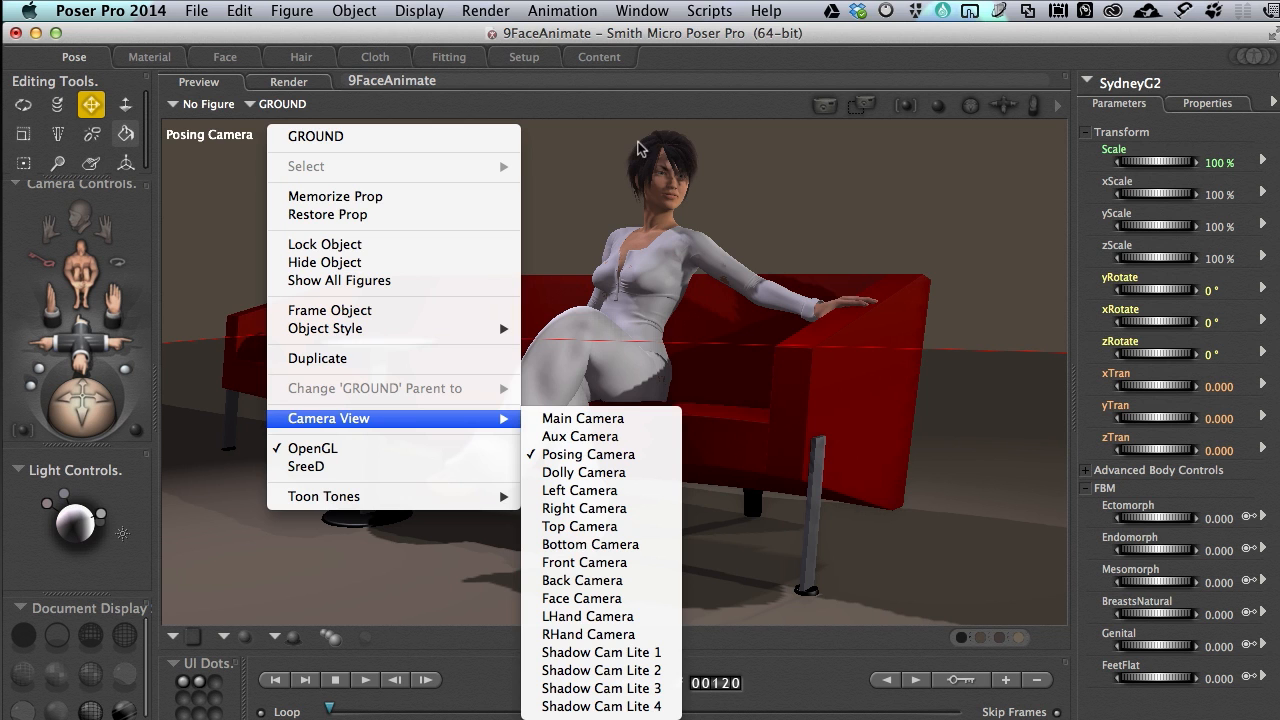
left_click(633, 107)
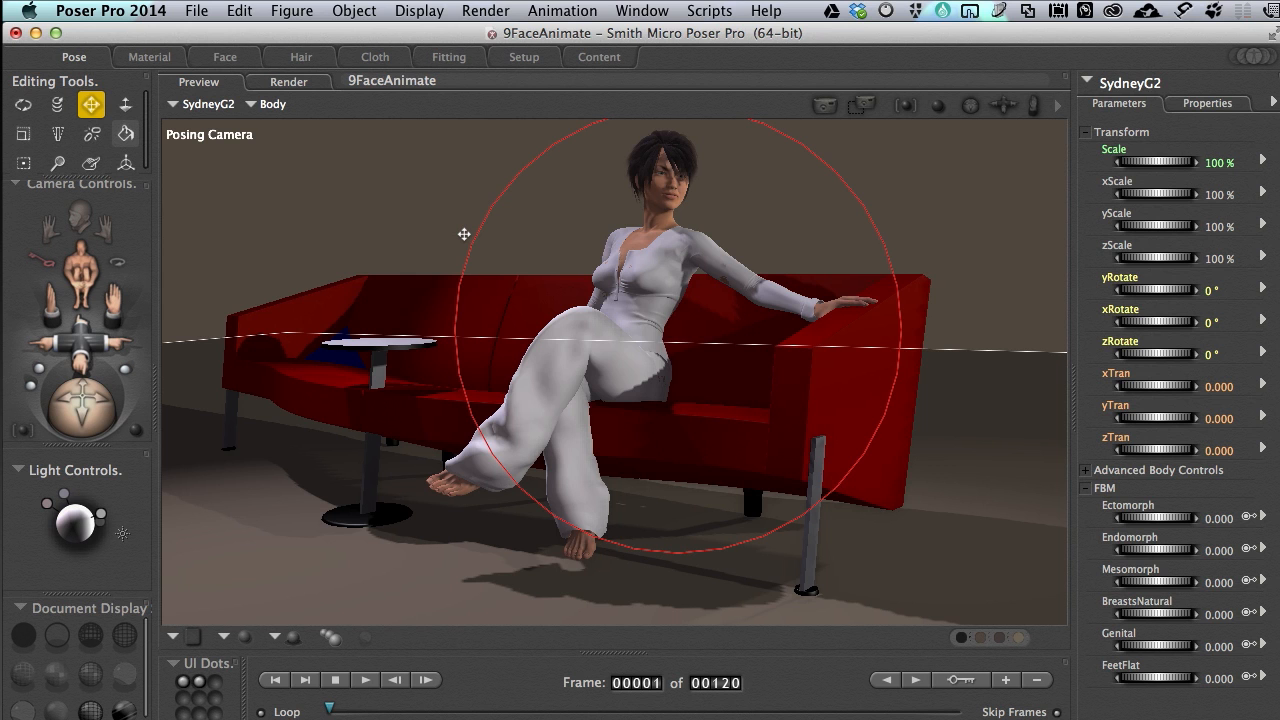
Switch the preview to the Main Camera, select that camera as the current object and toggle its Lock Object option
key("super+m")
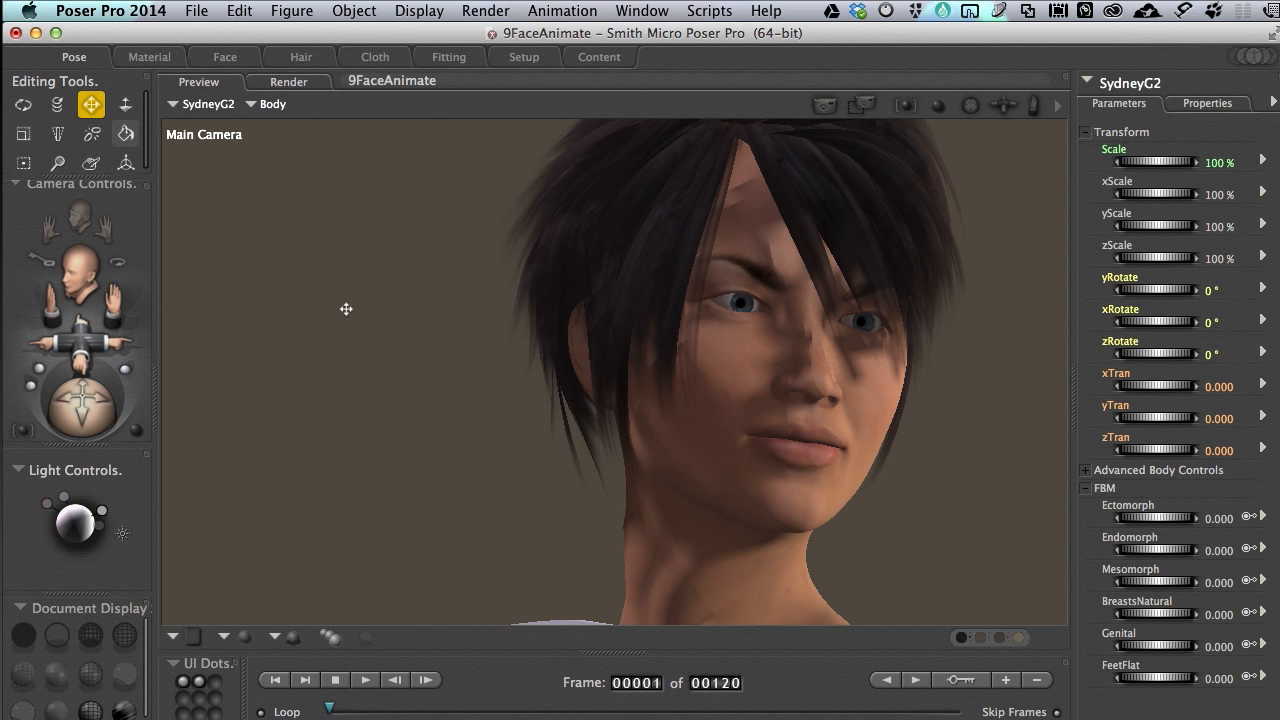
left_click(273, 105)
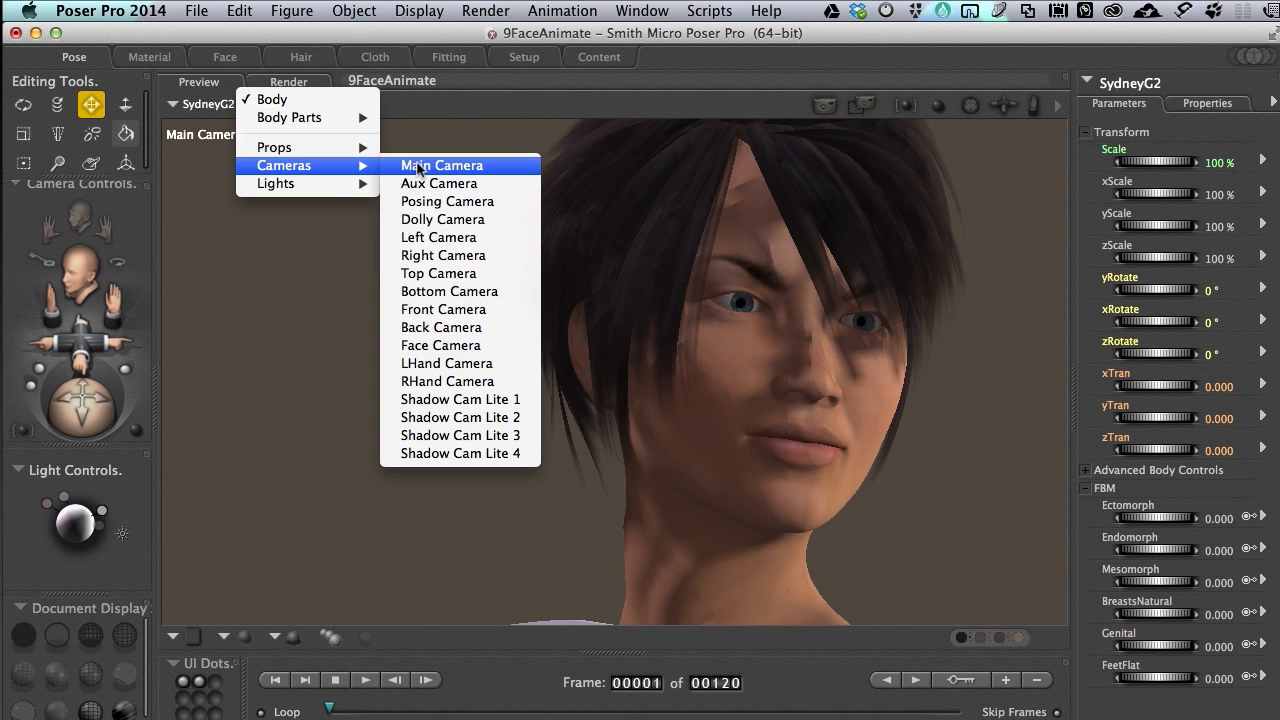
left_click(556, 168)
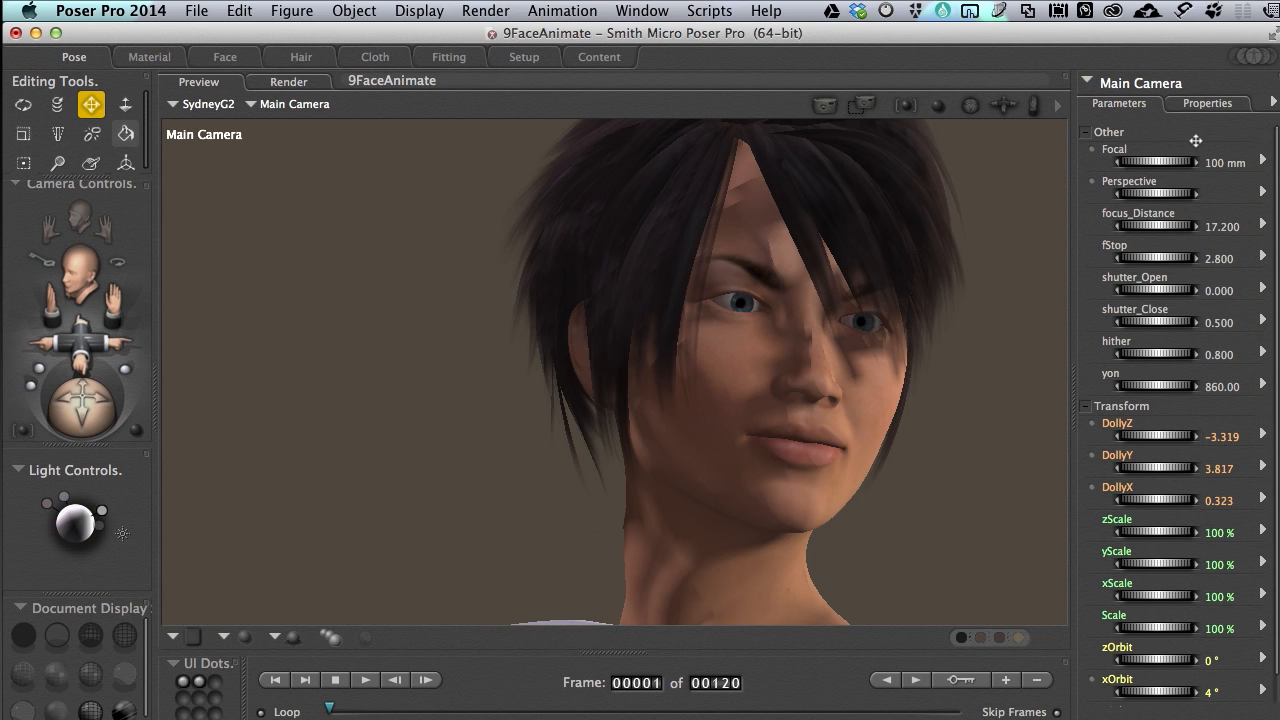
left_click(355, 12)
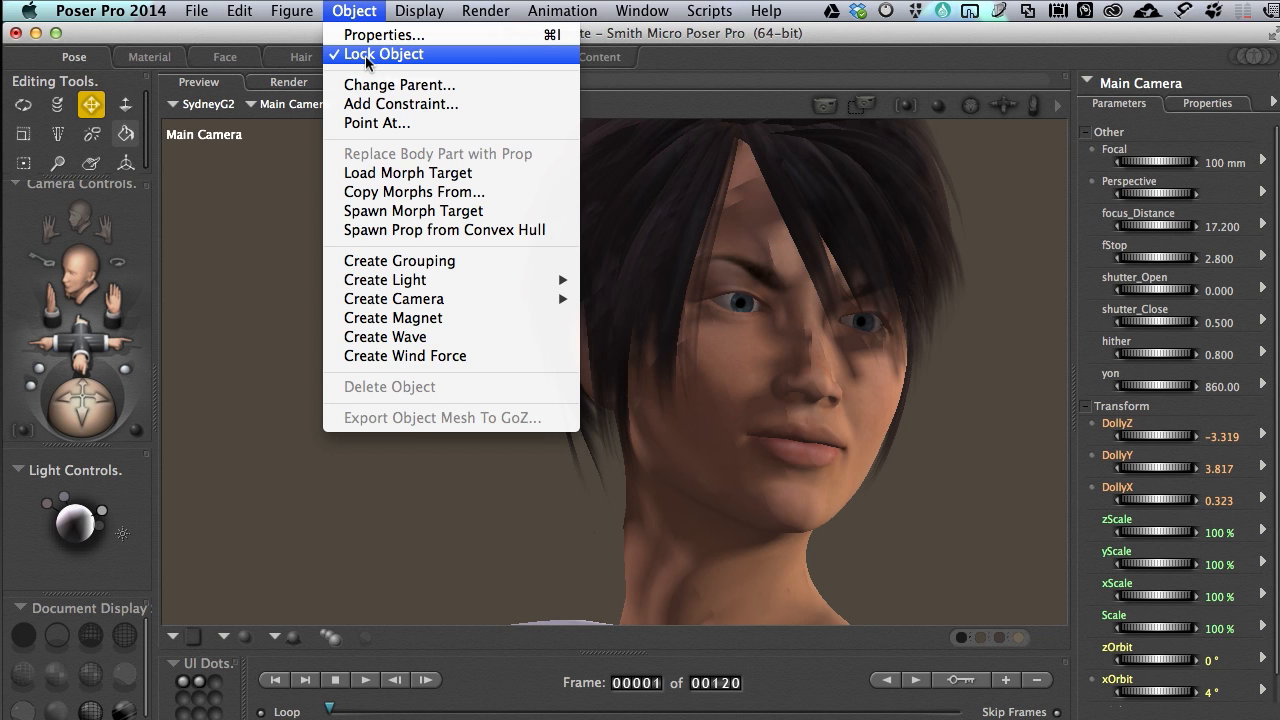
left_click(383, 54)
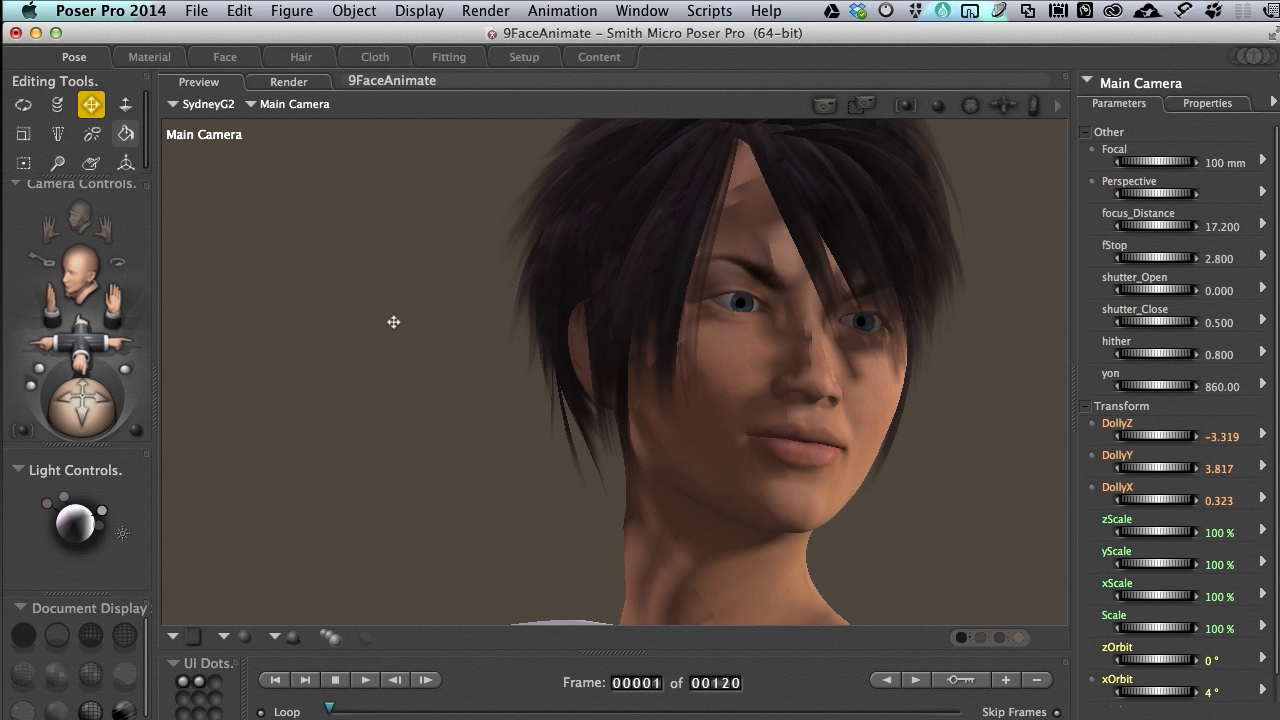
Switch the preview to the Posing Camera and frame the seated figure's upper body
key("super+comma")
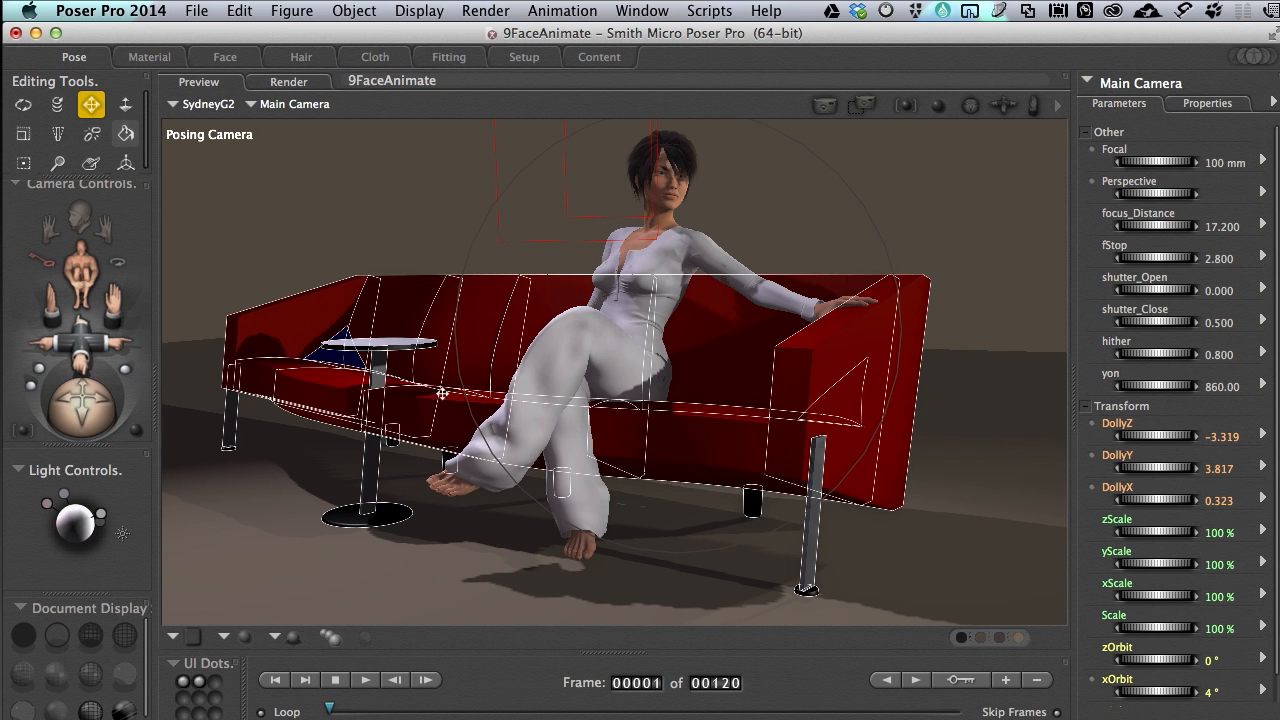
left_click_drag(683, 215, 669, 277)
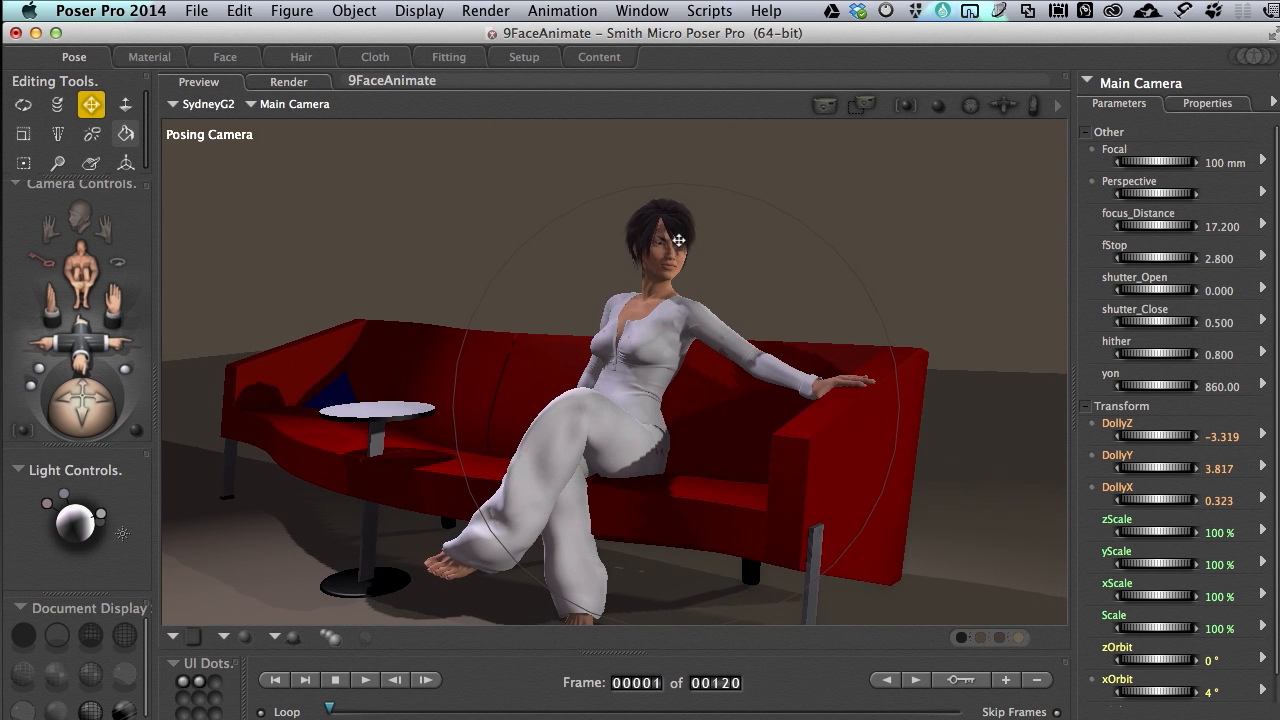
scroll(669, 278, "down", 5)
scroll(669, 277, "up", 6)
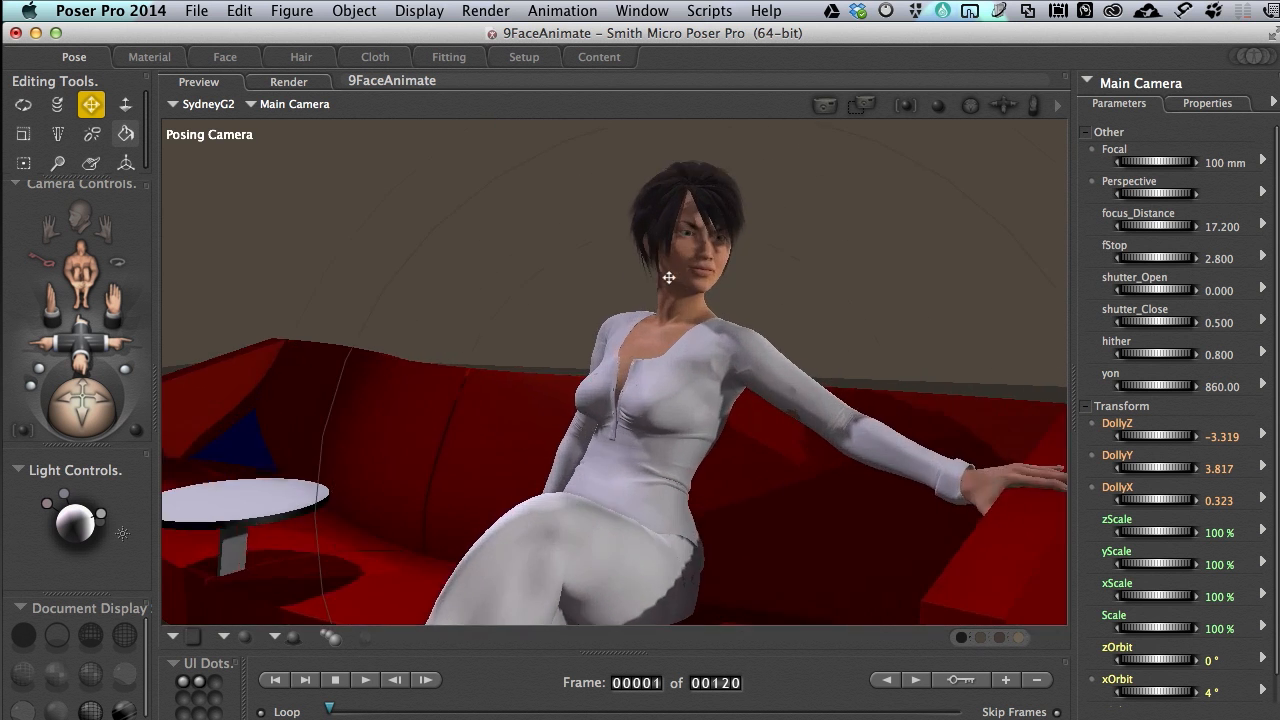
scroll(680, 270, "down", 2)
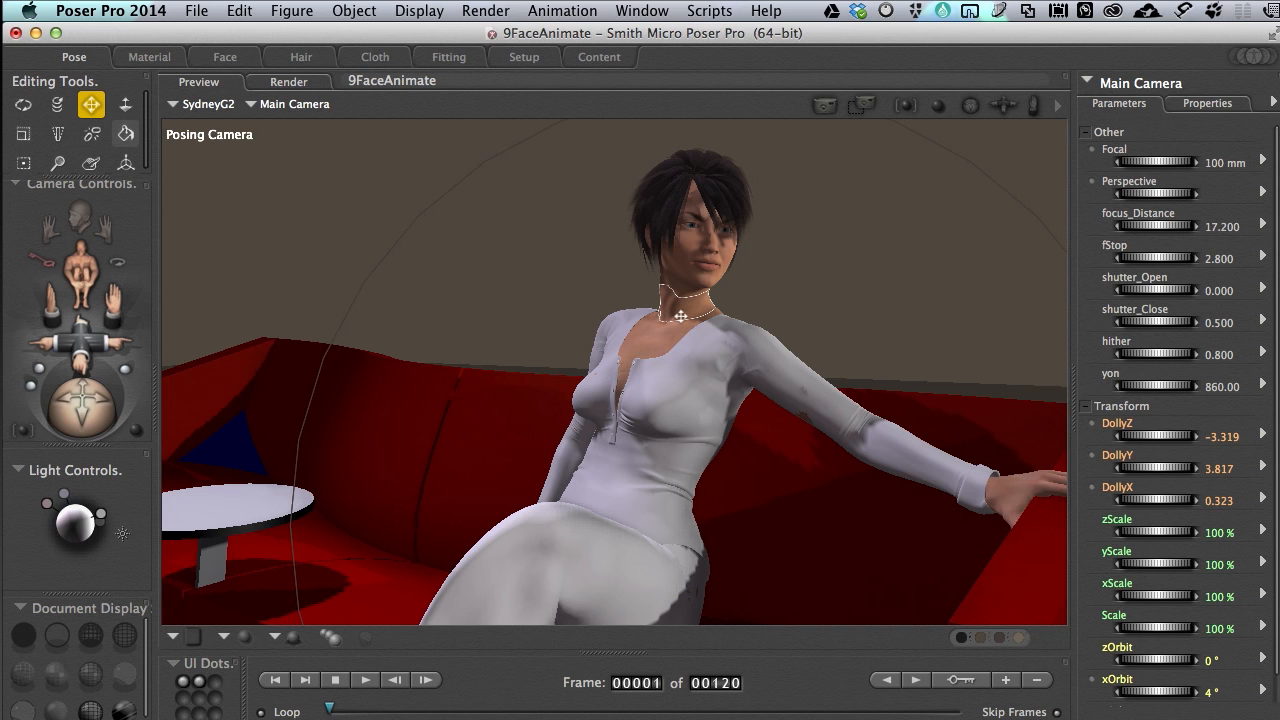
Open the keyframe editor and dock it beside the preview, with the preview set to the Main Camera
left_click(958, 681)
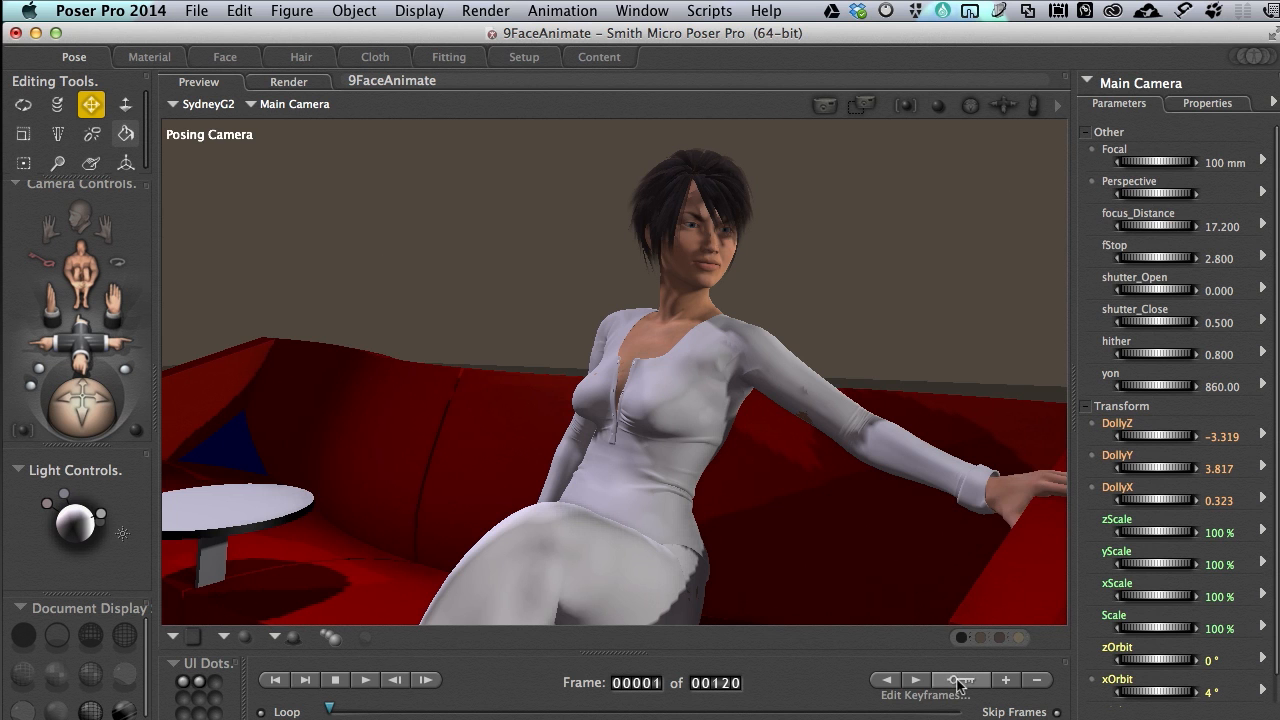
left_click_drag(510, 127, 510, 69)
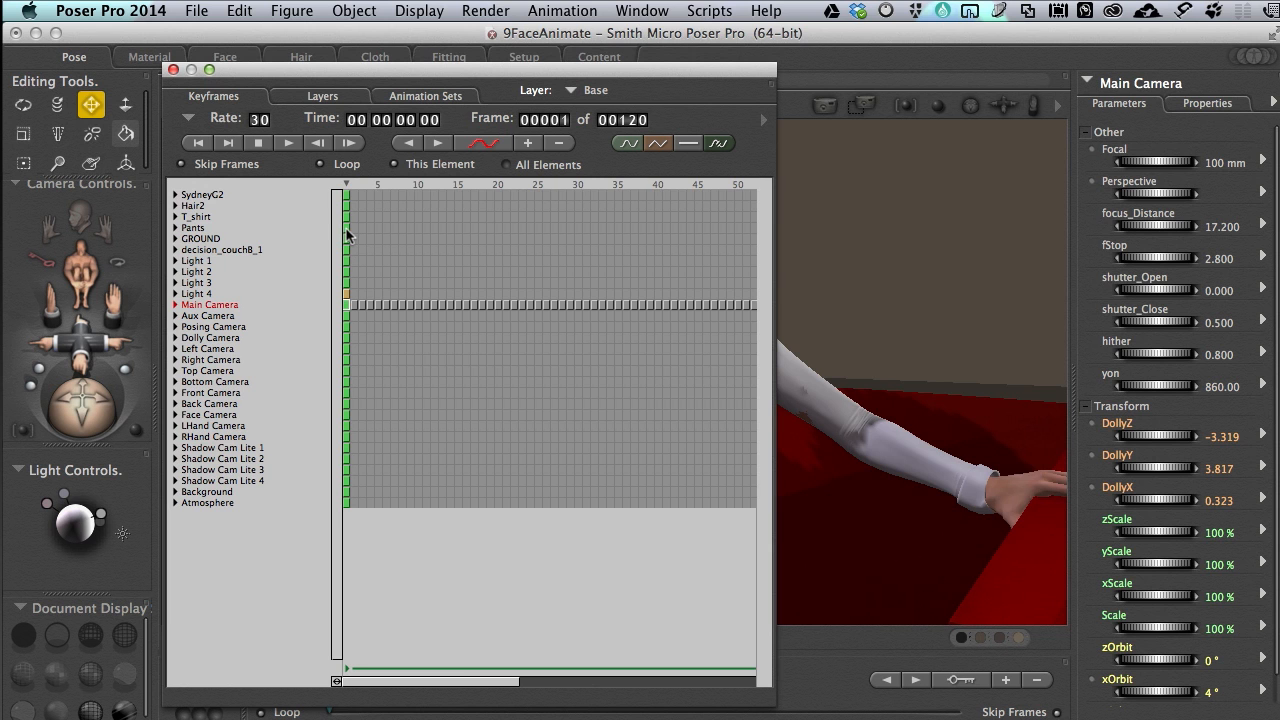
left_click_drag(406, 70, 1236, 67)
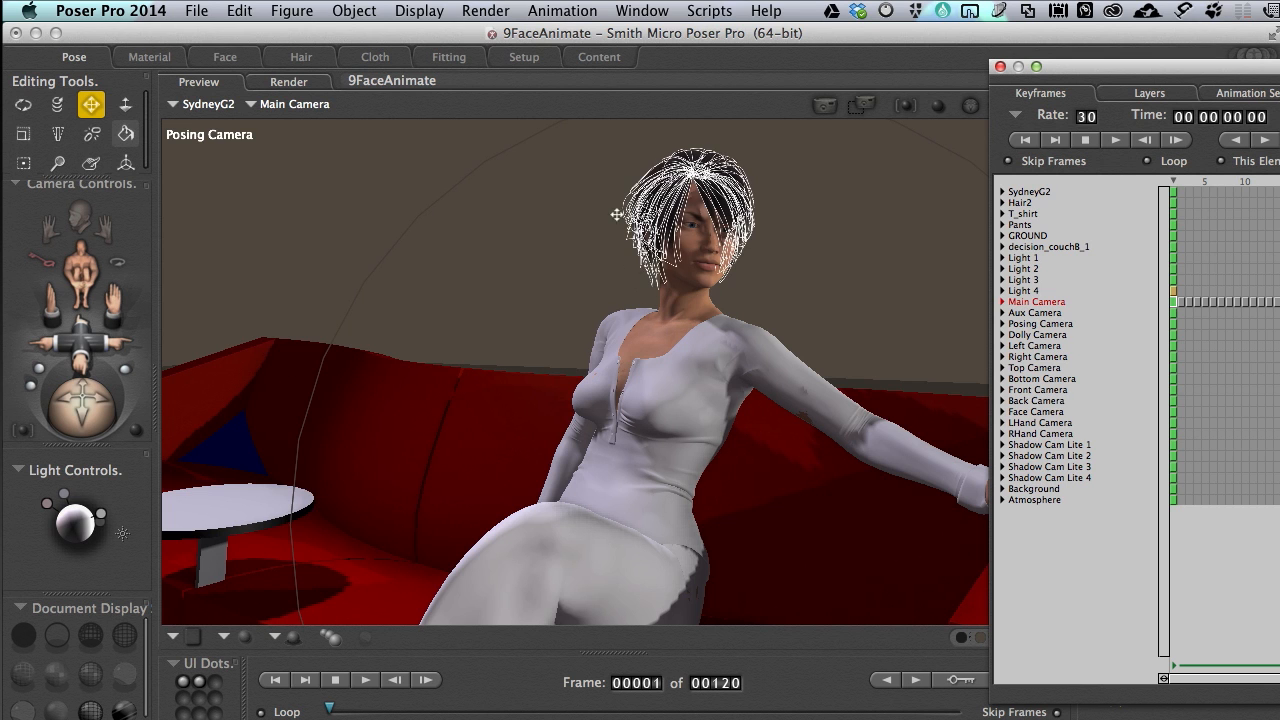
left_click(574, 160)
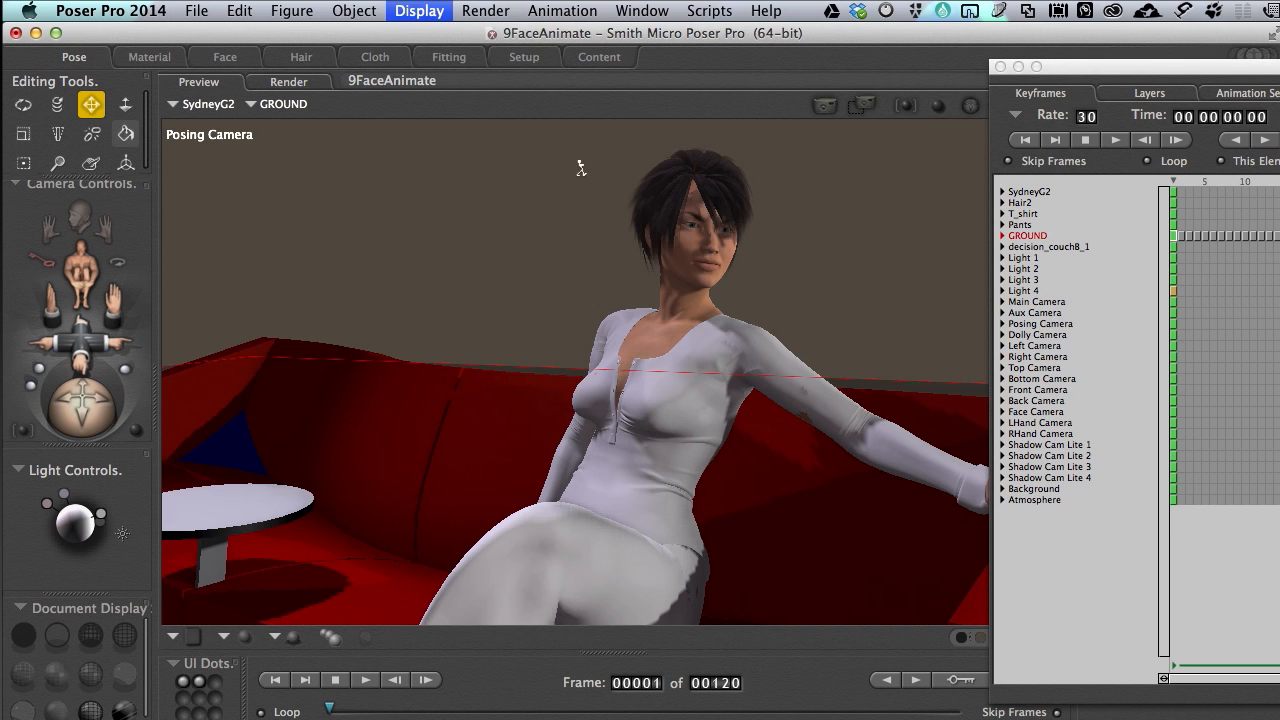
key("super+m")
left_click_drag(1150, 70, 611, 69)
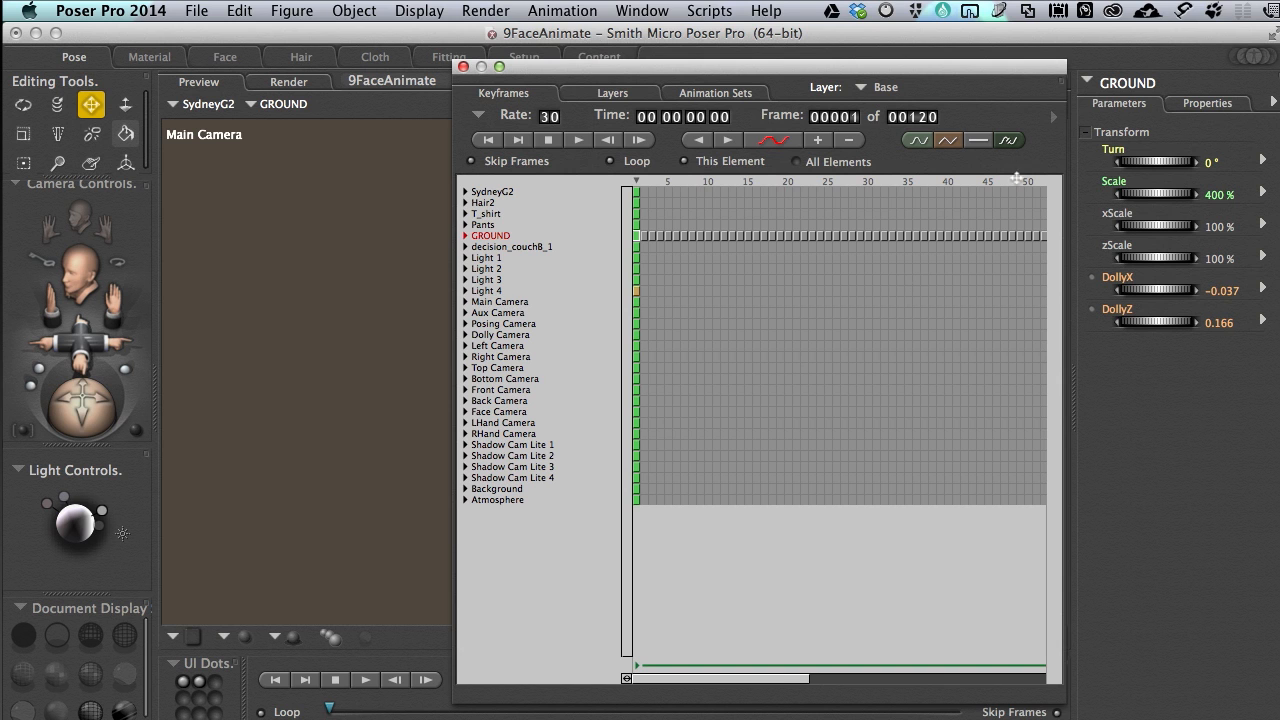
left_click(1060, 88)
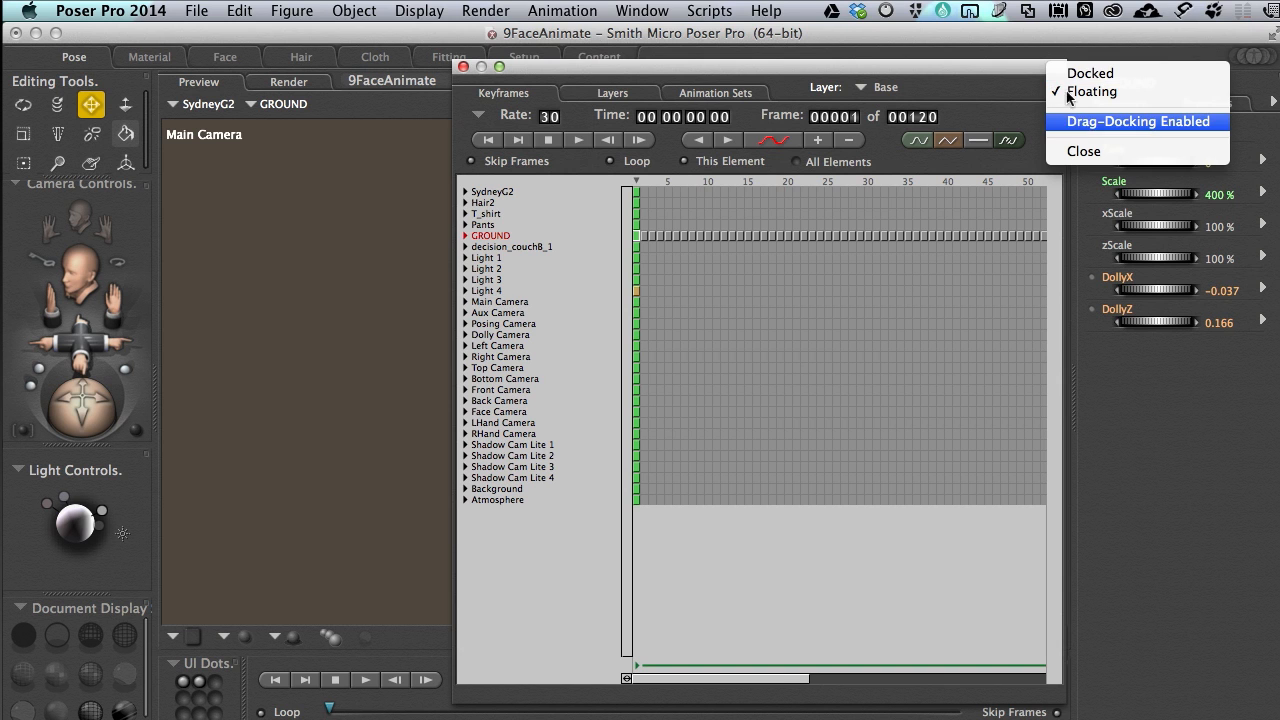
left_click(1070, 74)
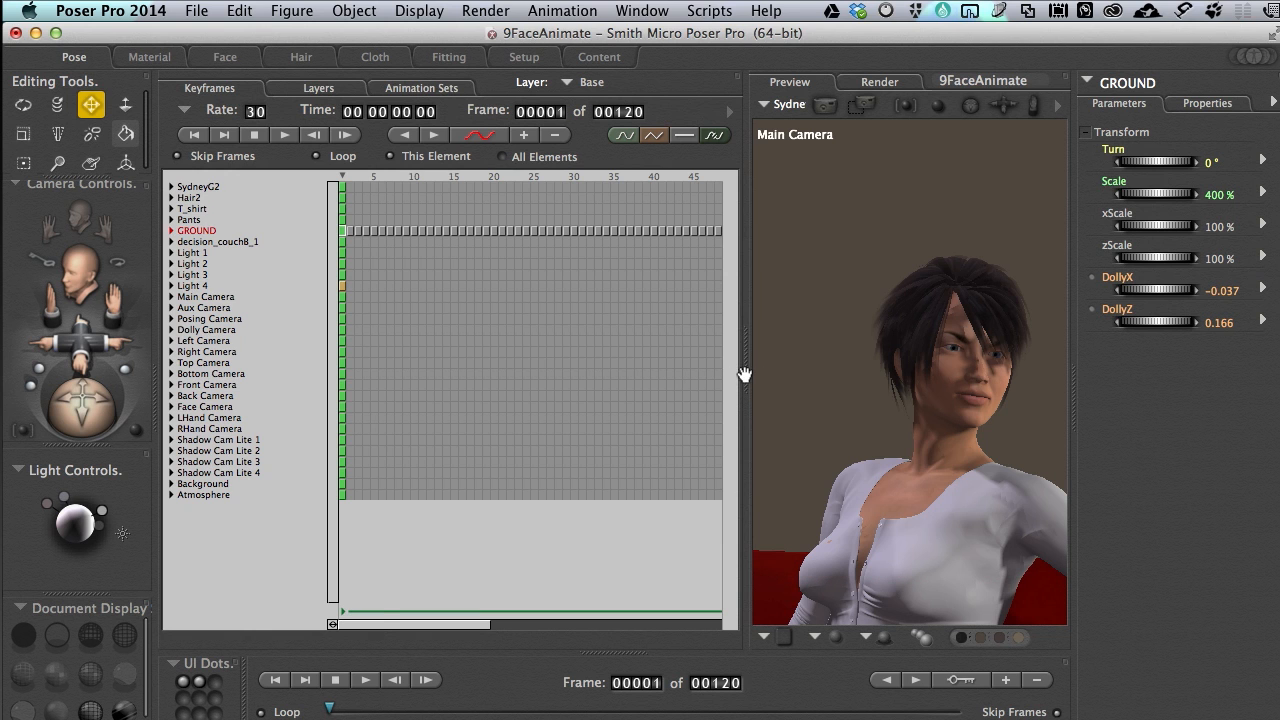
left_click_drag(724, 372, 741, 380)
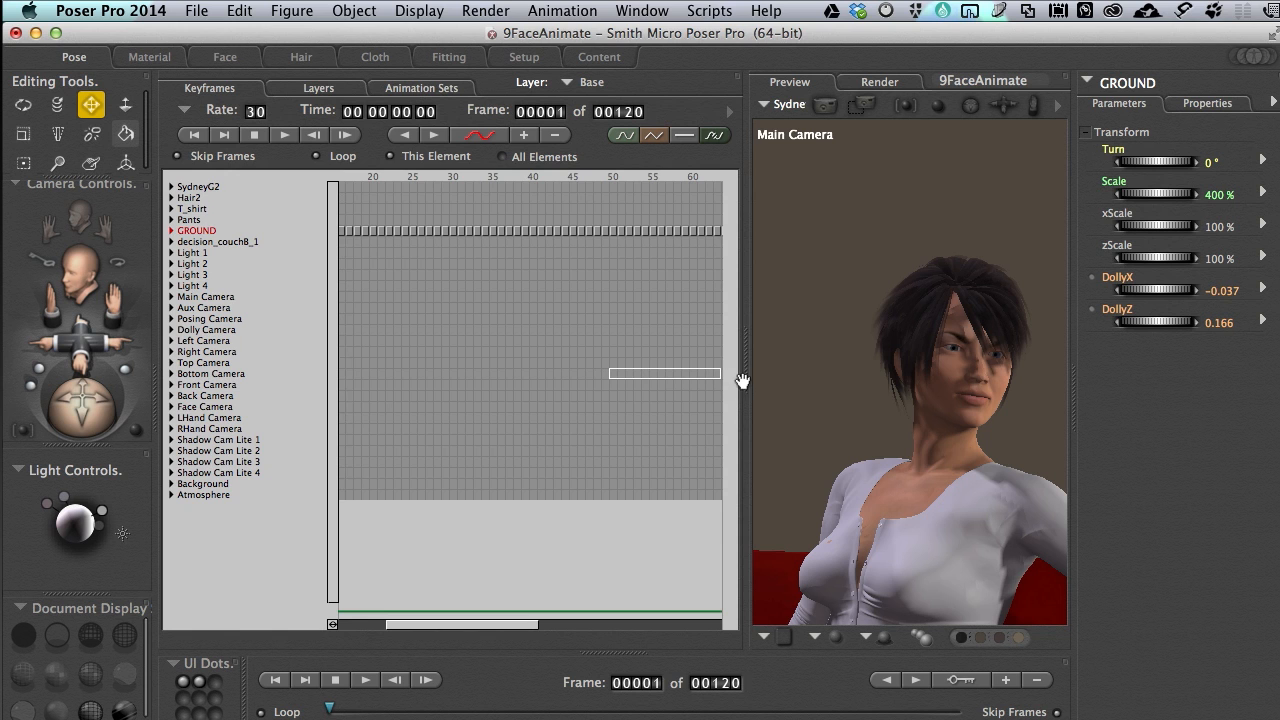
left_click(526, 362)
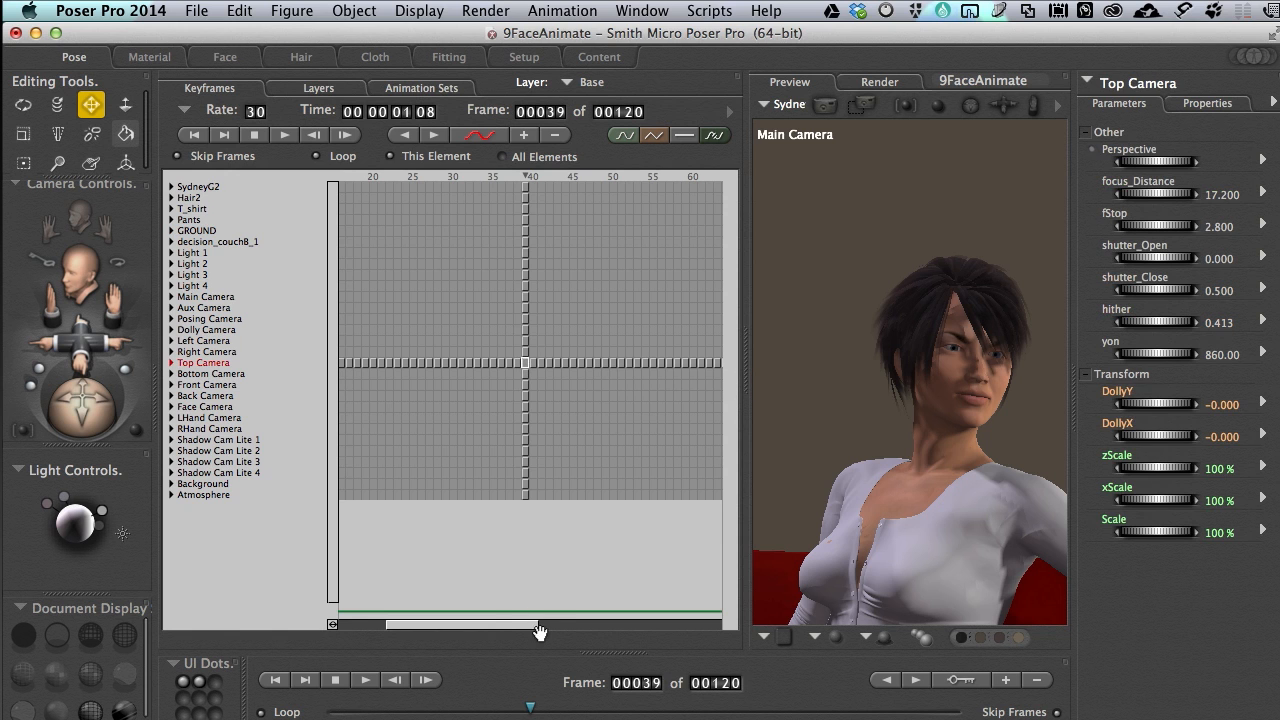
left_click_drag(505, 628, 320, 612)
mouse_move(395, 622)
left_mouse_down()
mouse_move(575, 624)
mouse_move(404, 622)
left_mouse_up()
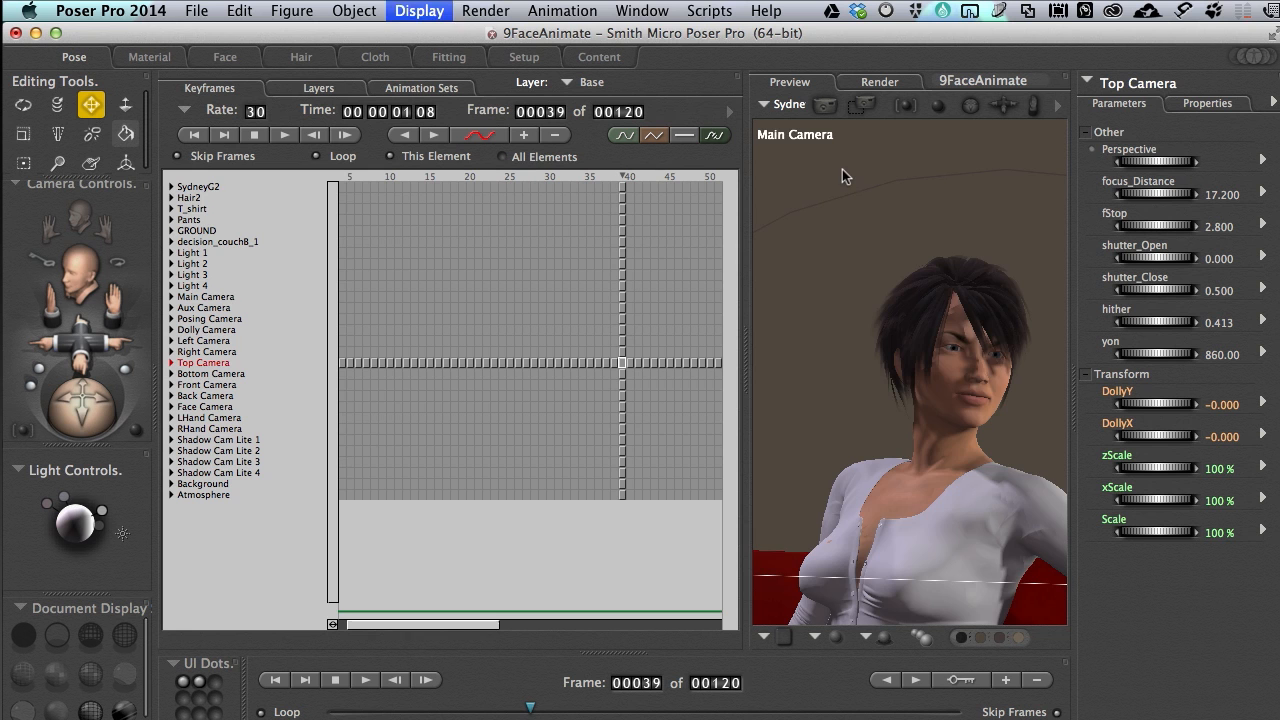
Switch the preview to the Posing Camera, frame the figure's head and neck, and select the Neck
key("super+comma")
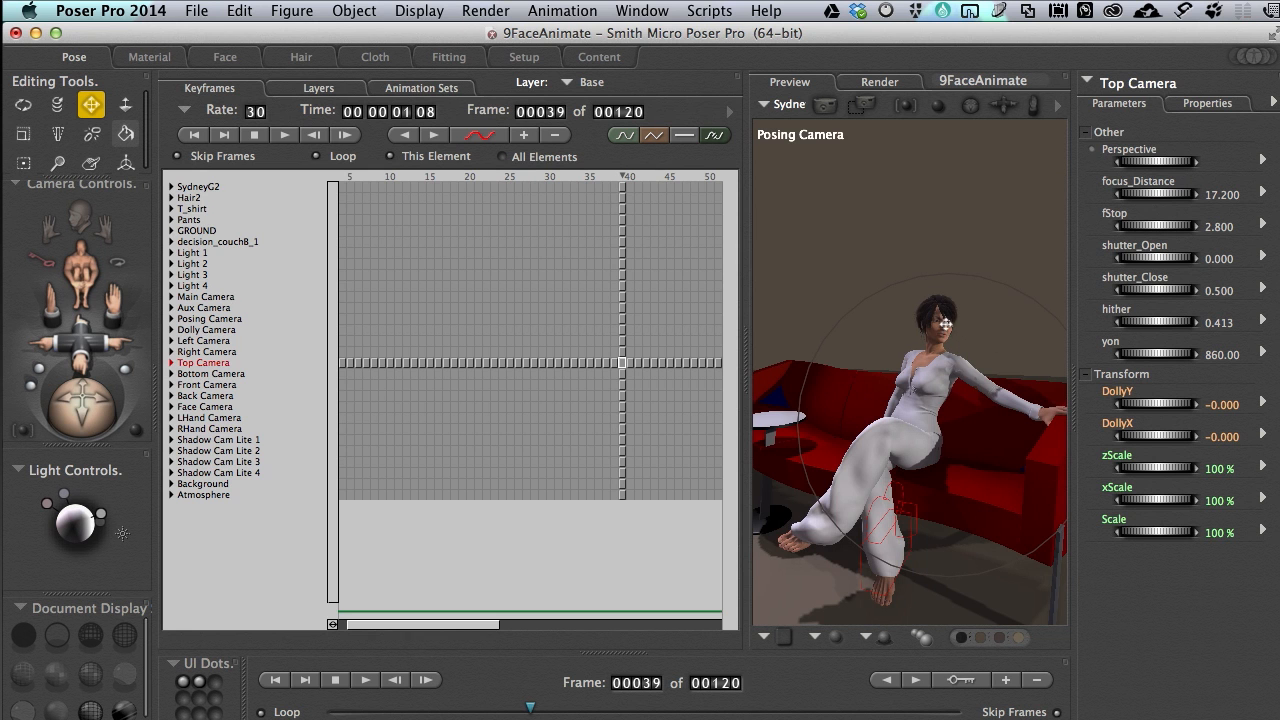
scroll(945, 325, "up", 5)
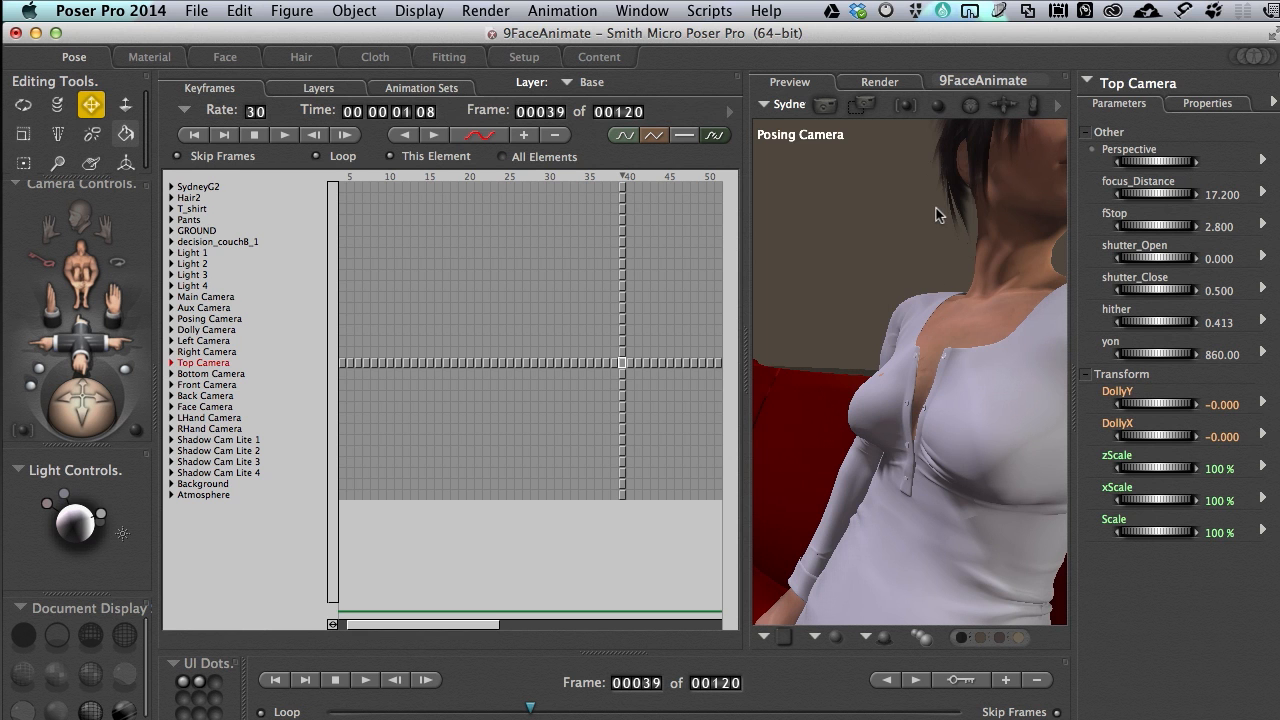
middle_click_drag(938, 211, 926, 251)
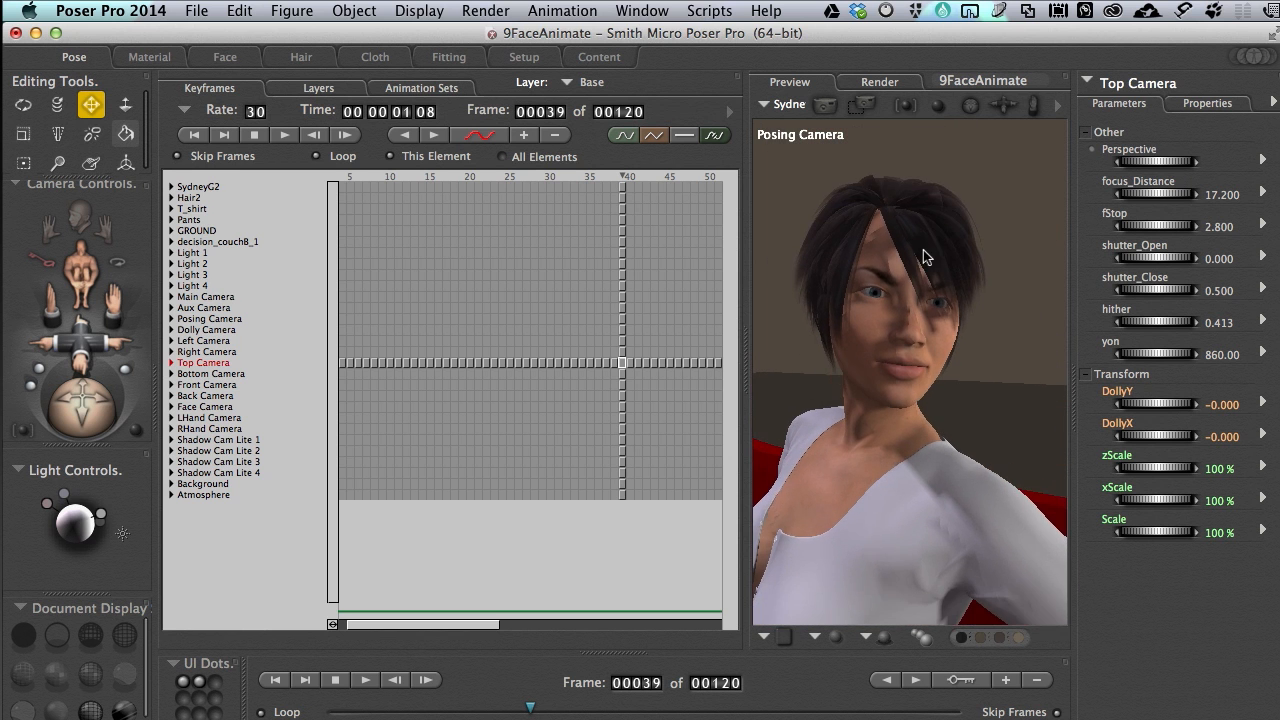
left_click(890, 380)
left_click_drag(874, 425, 884, 420)
key("super+z")
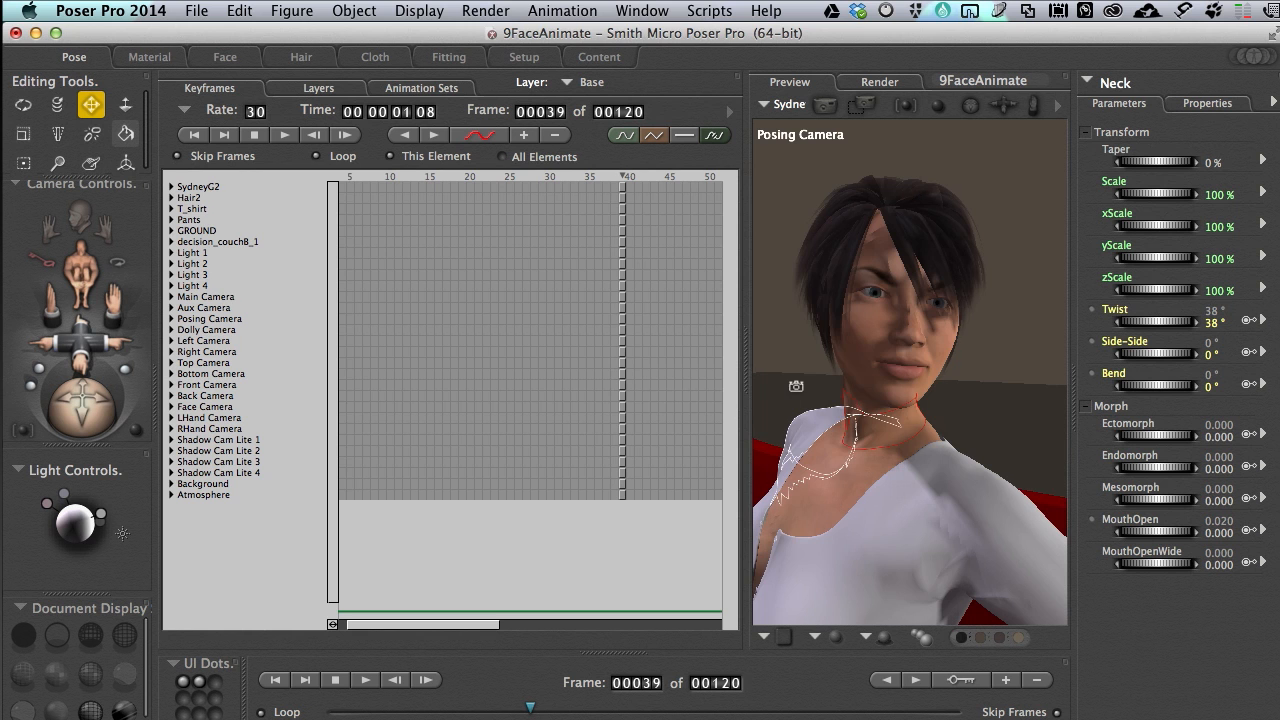
left_click_drag(806, 384, 810, 388)
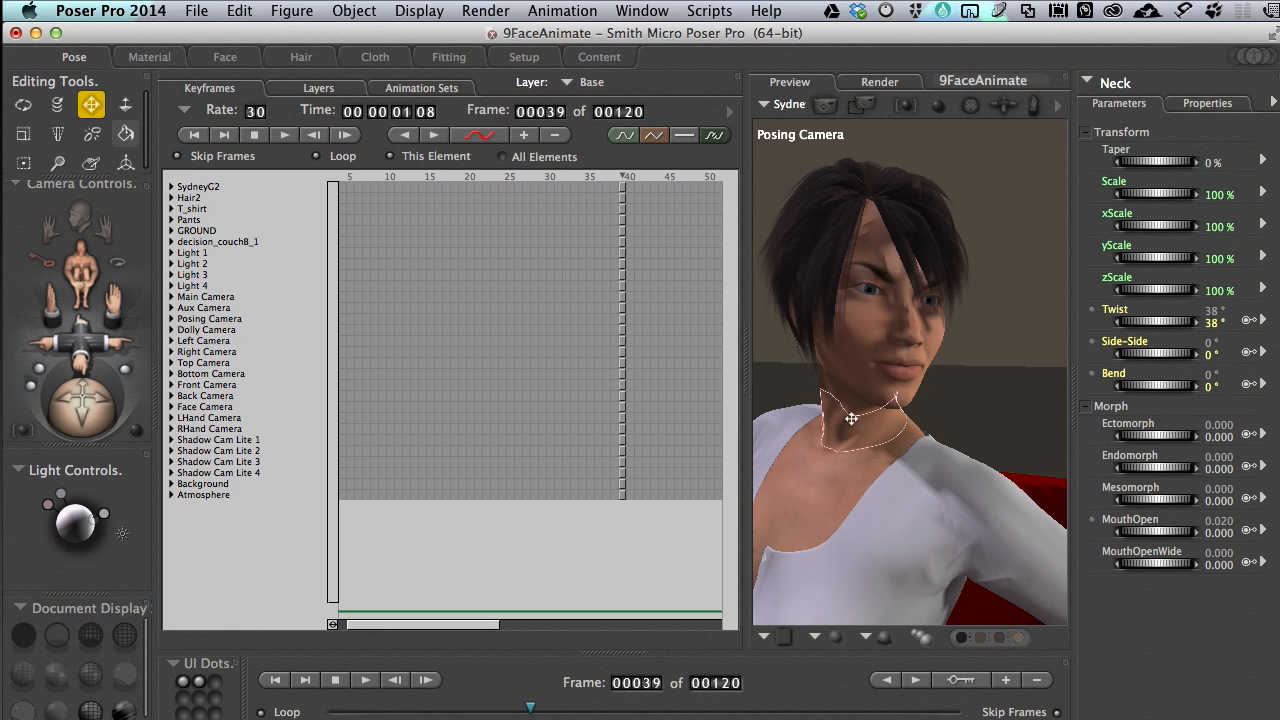
Go to frame 30 and set the Neck's Twist to 37°
left_click_drag(531, 708, 276, 712)
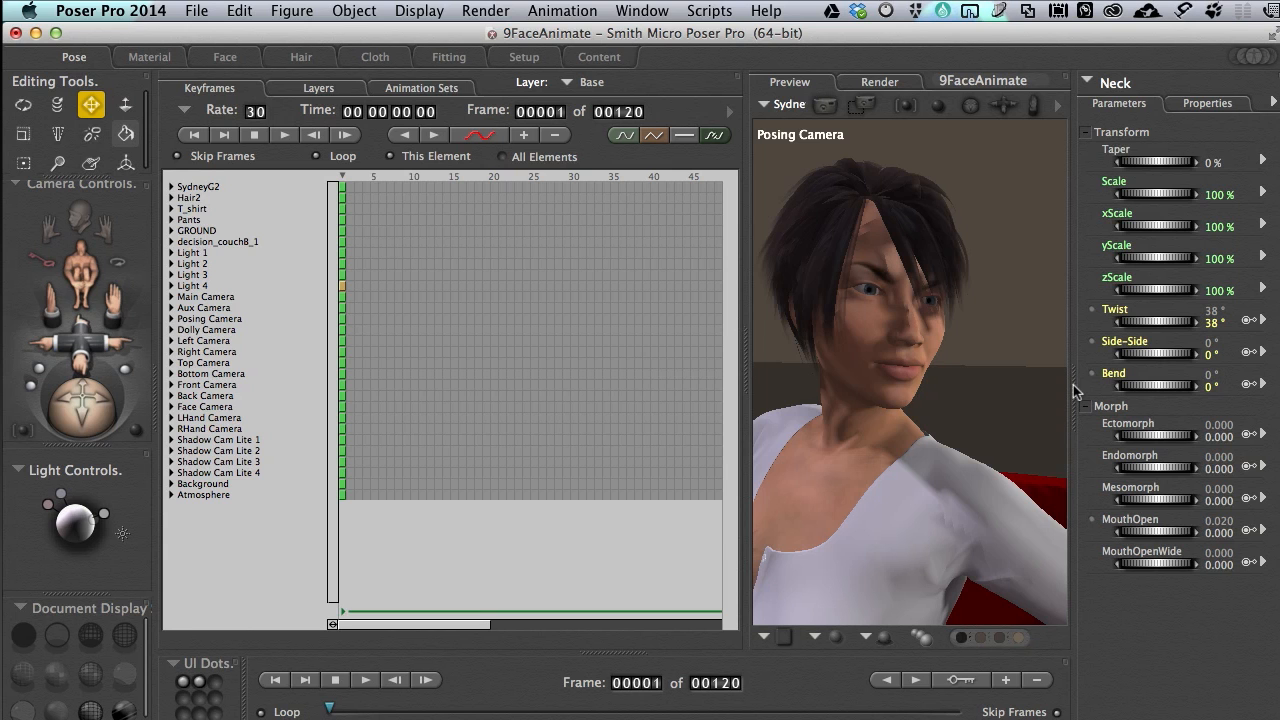
left_click(651, 685)
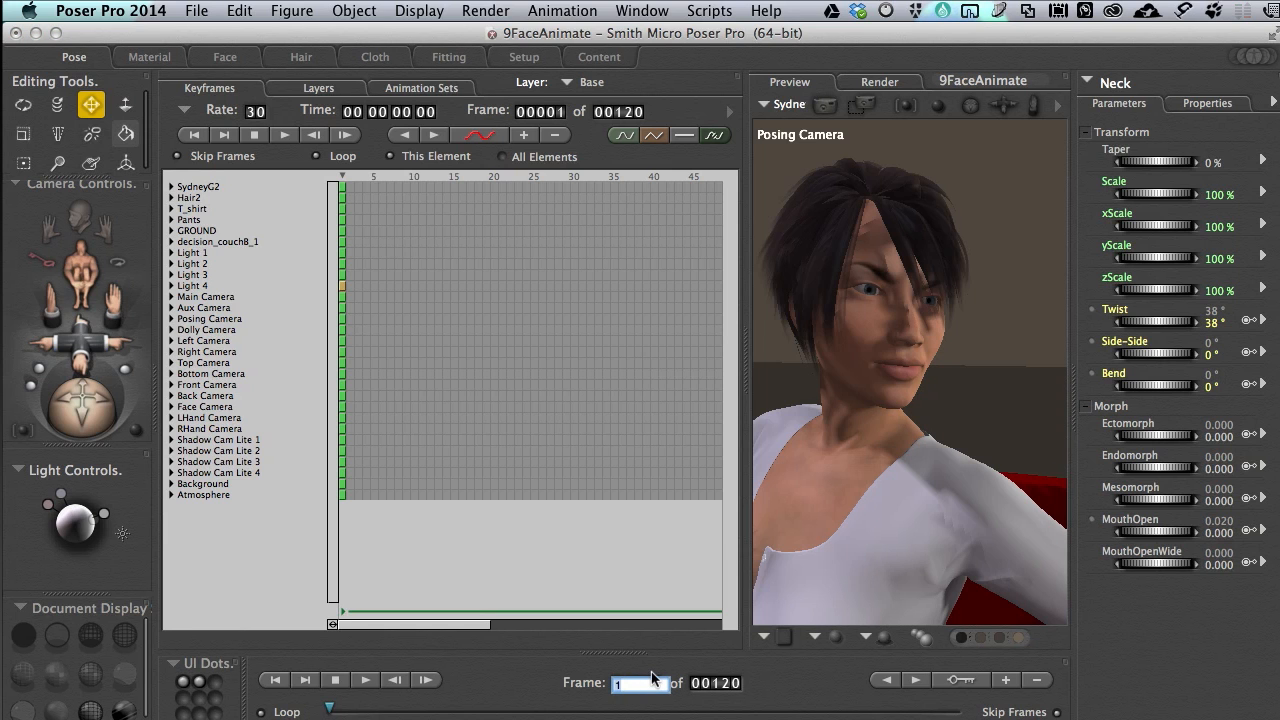
type("30")
key("Return")
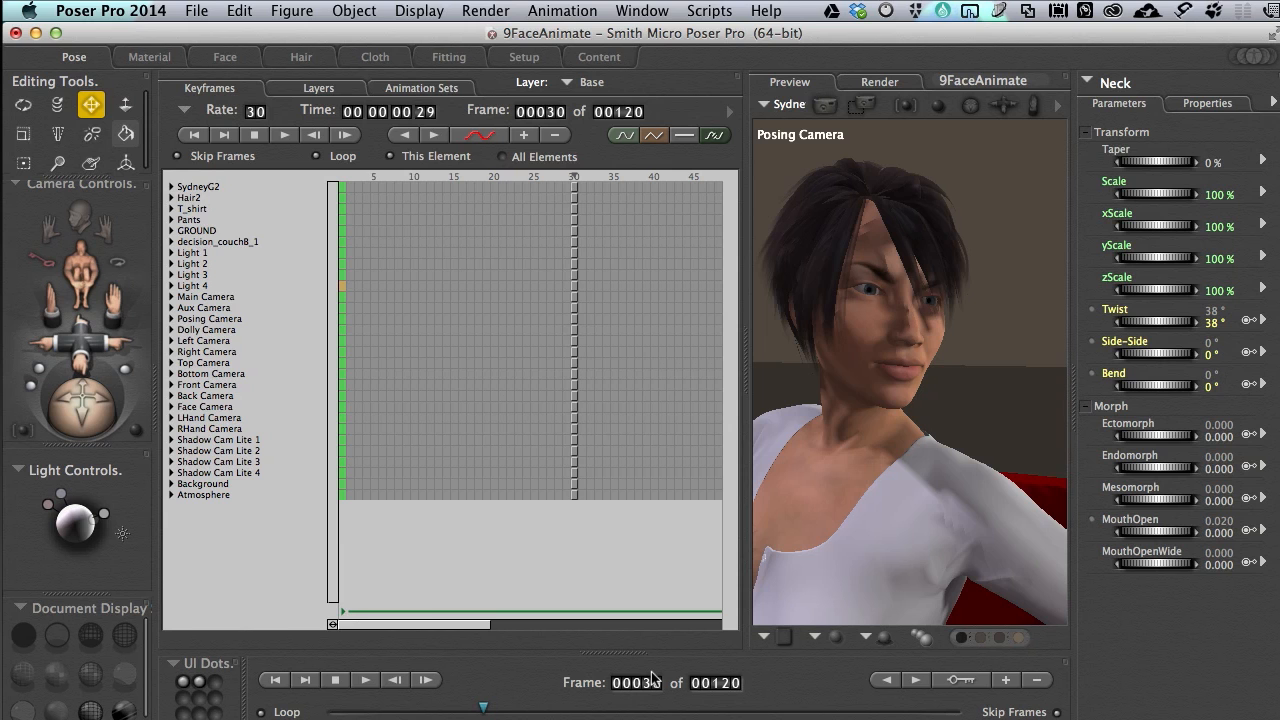
left_click(858, 432)
left_click(1211, 322)
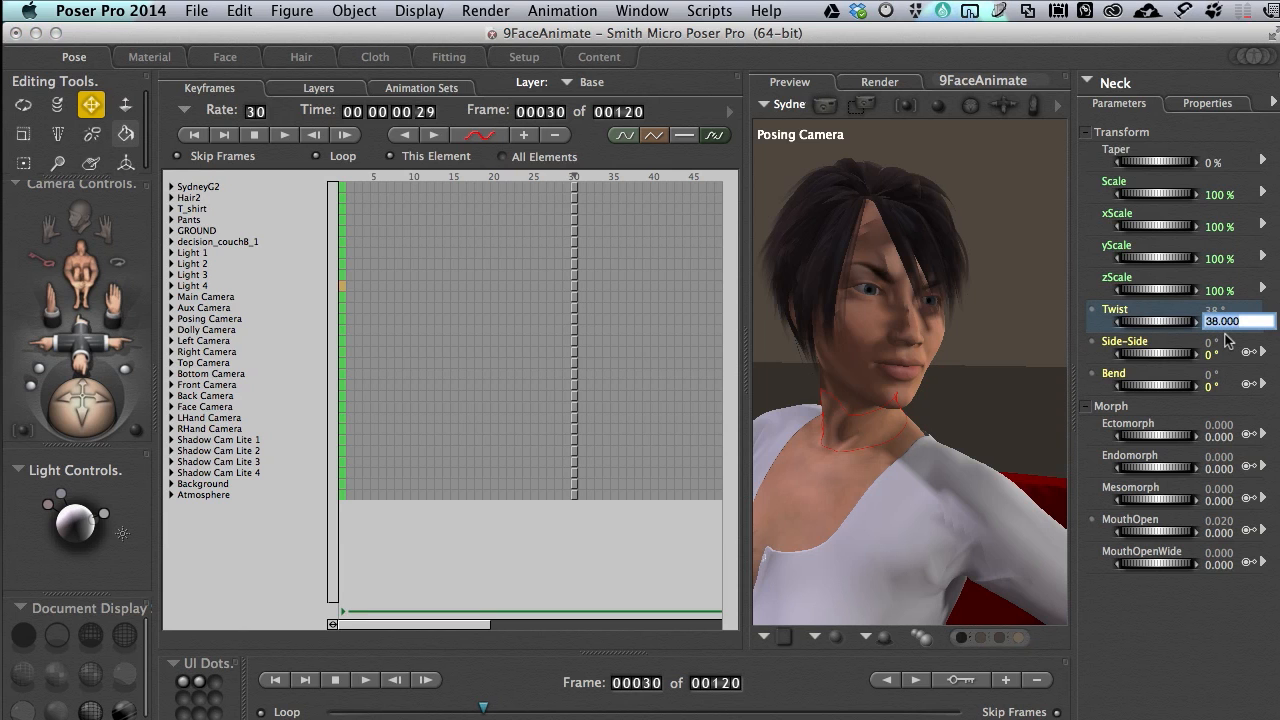
type("37")
key("Return")
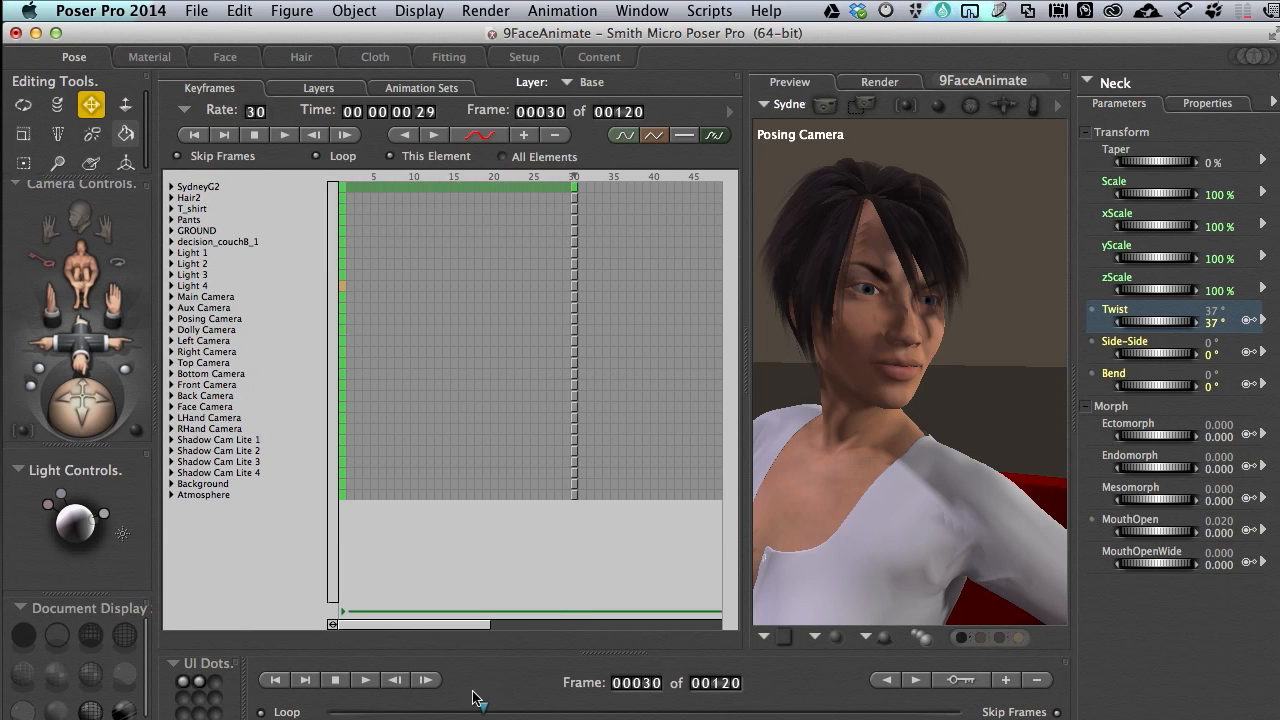
At frame 60, set the Neck's Twist to 0° and its Bend to 10°
left_click_drag(481, 706, 535, 710)
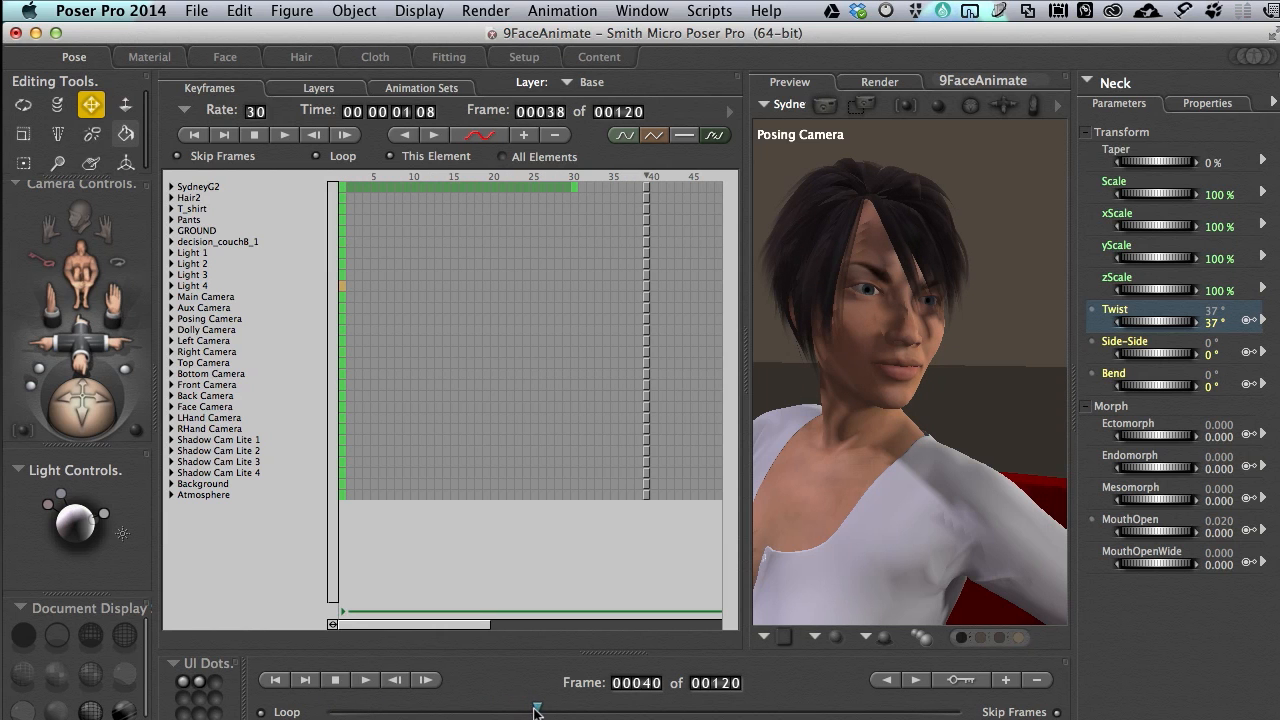
left_click(655, 684)
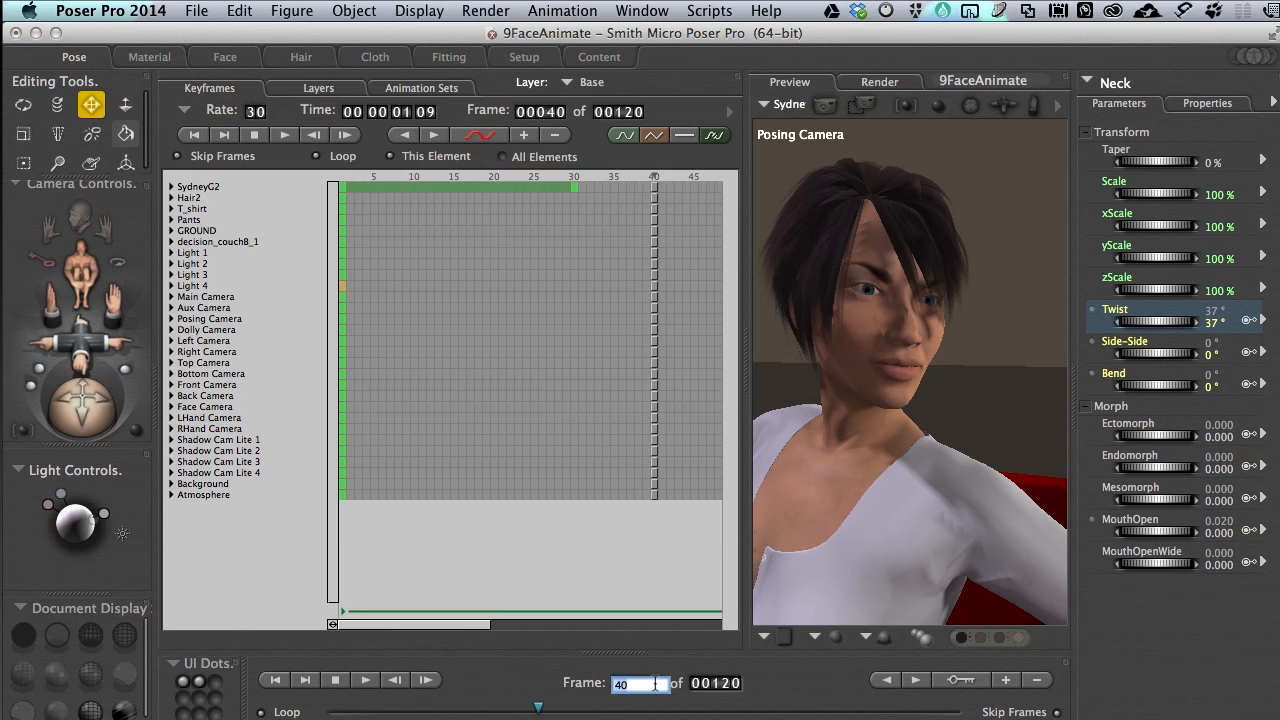
type("6")
key("Return")
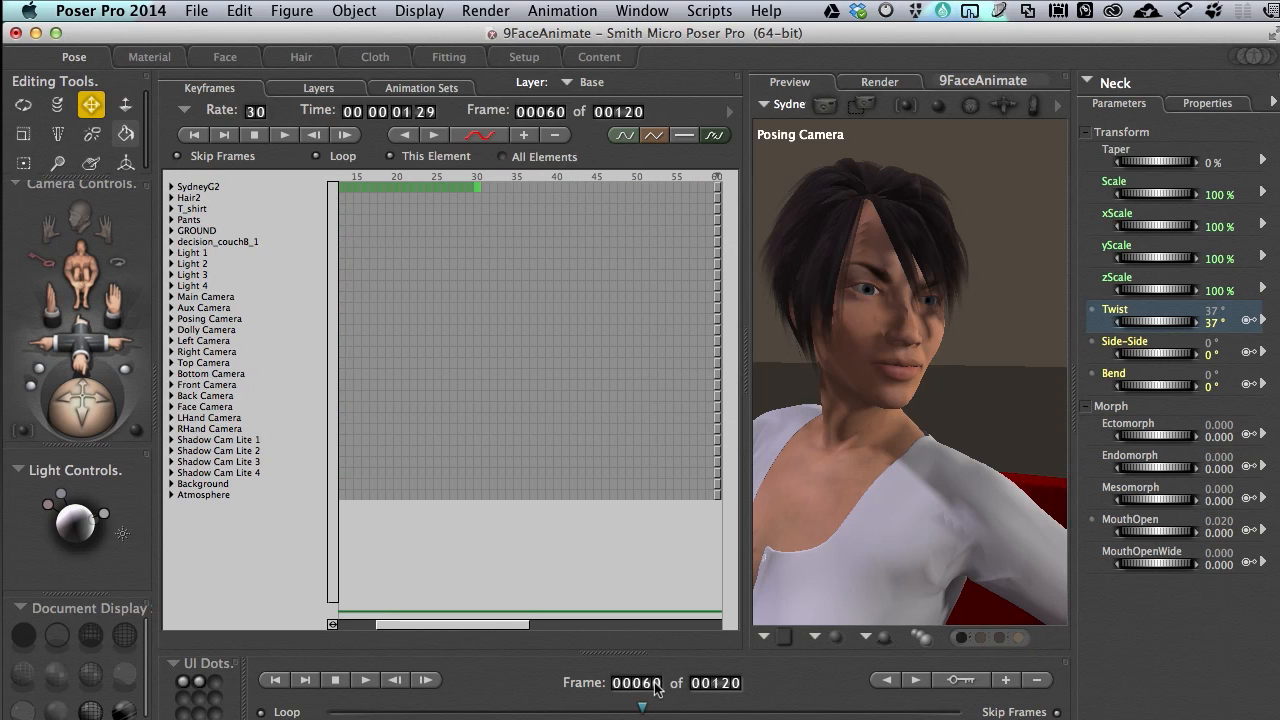
left_click(1213, 325)
type("0")
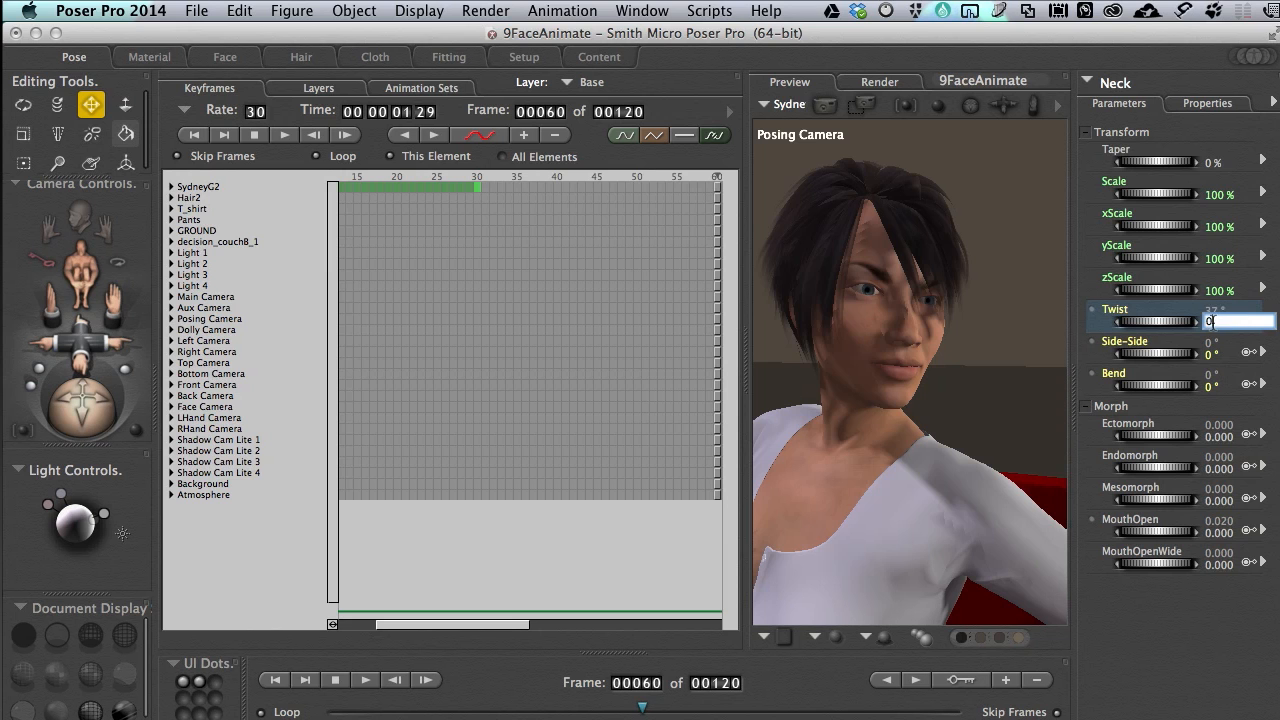
key("Return")
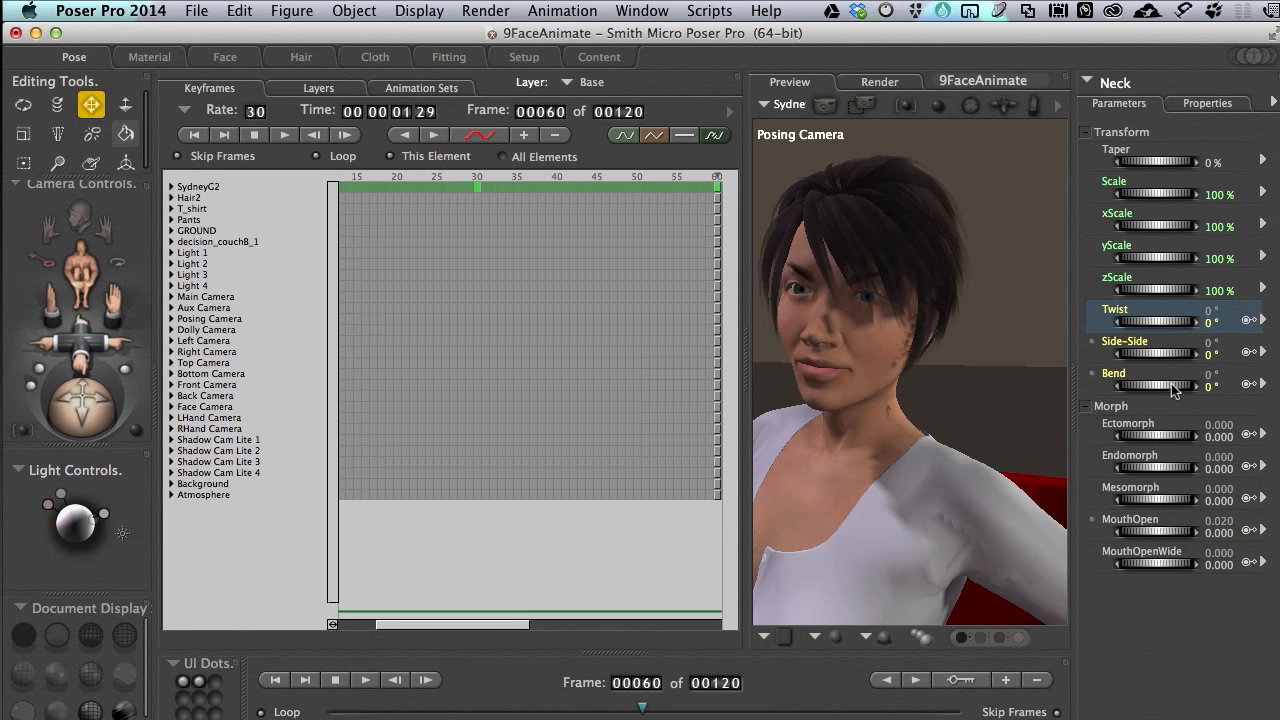
left_click_drag(1173, 390, 1184, 390)
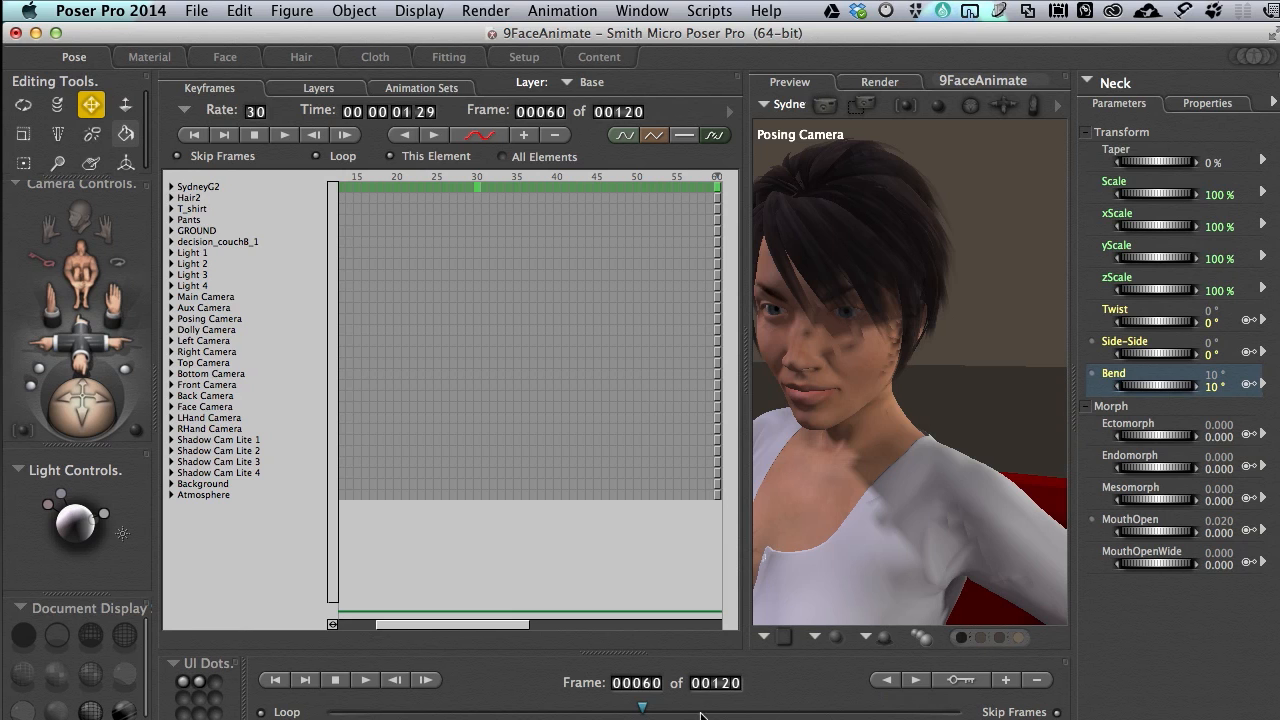
At frame 90, set the Neck's Bend to 2°, Side-Side to 10° and Twist to -3°
left_click(648, 684)
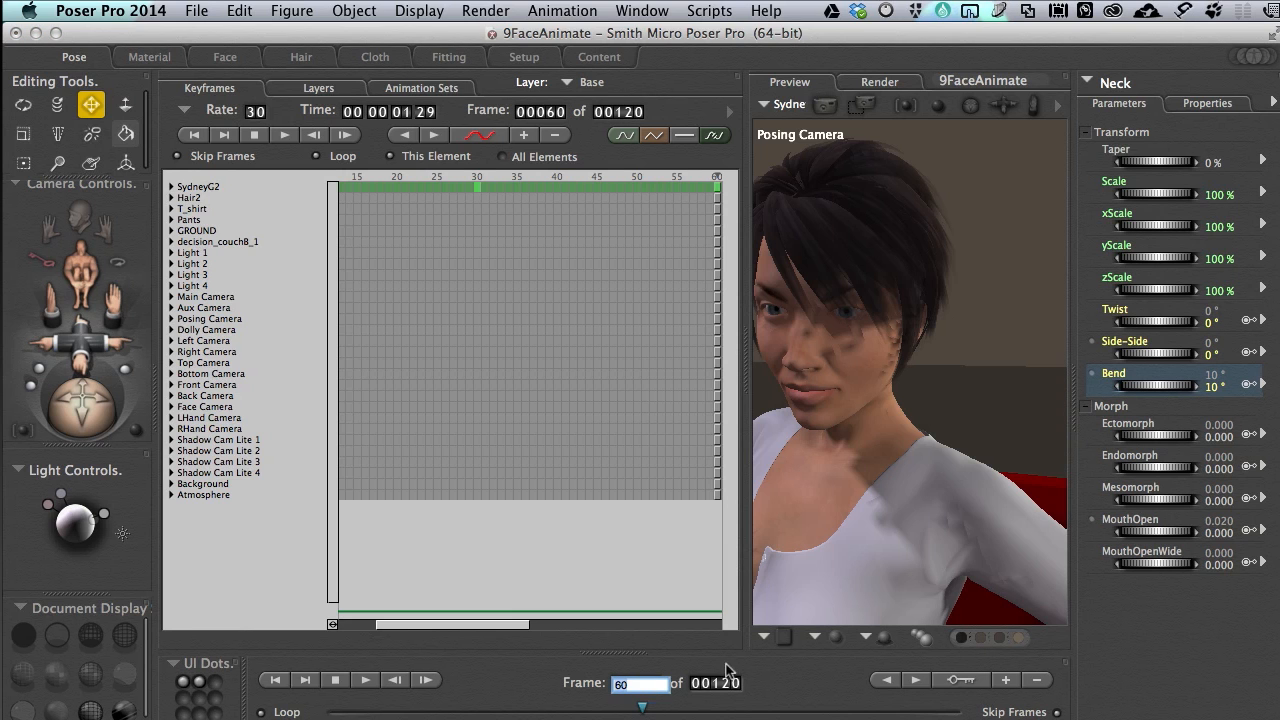
type("9")
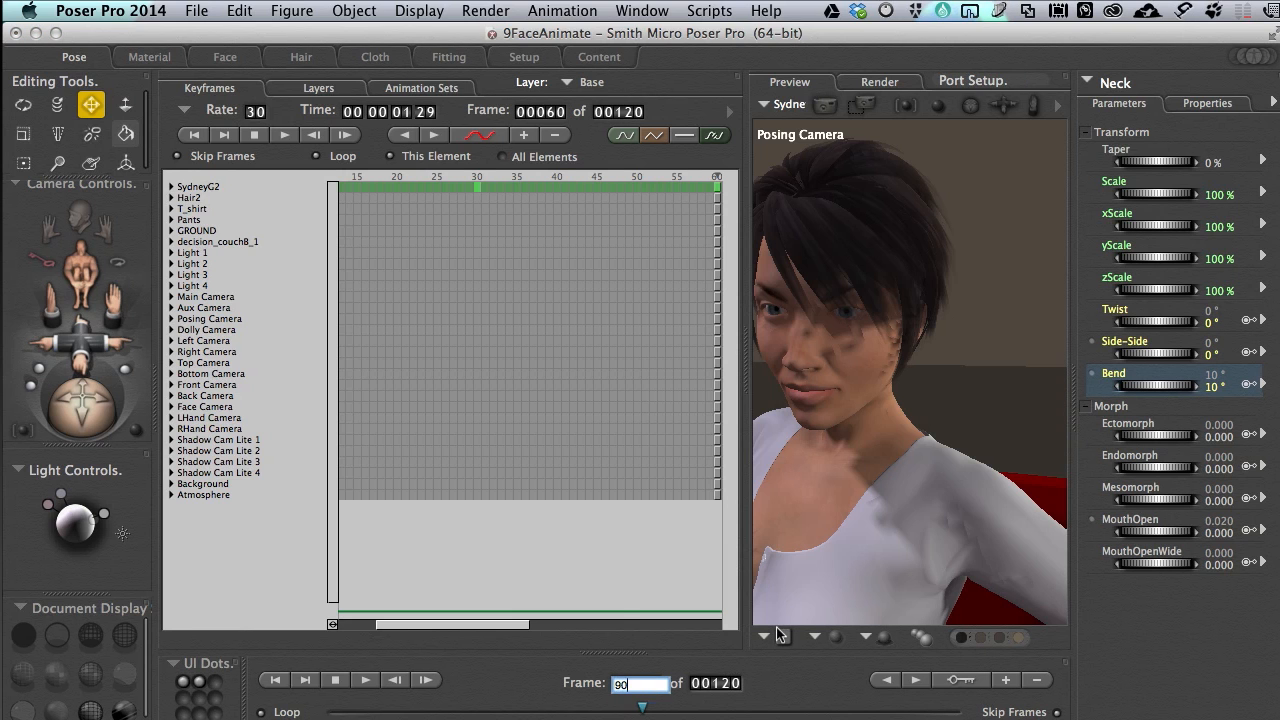
type("0")
key("Return")
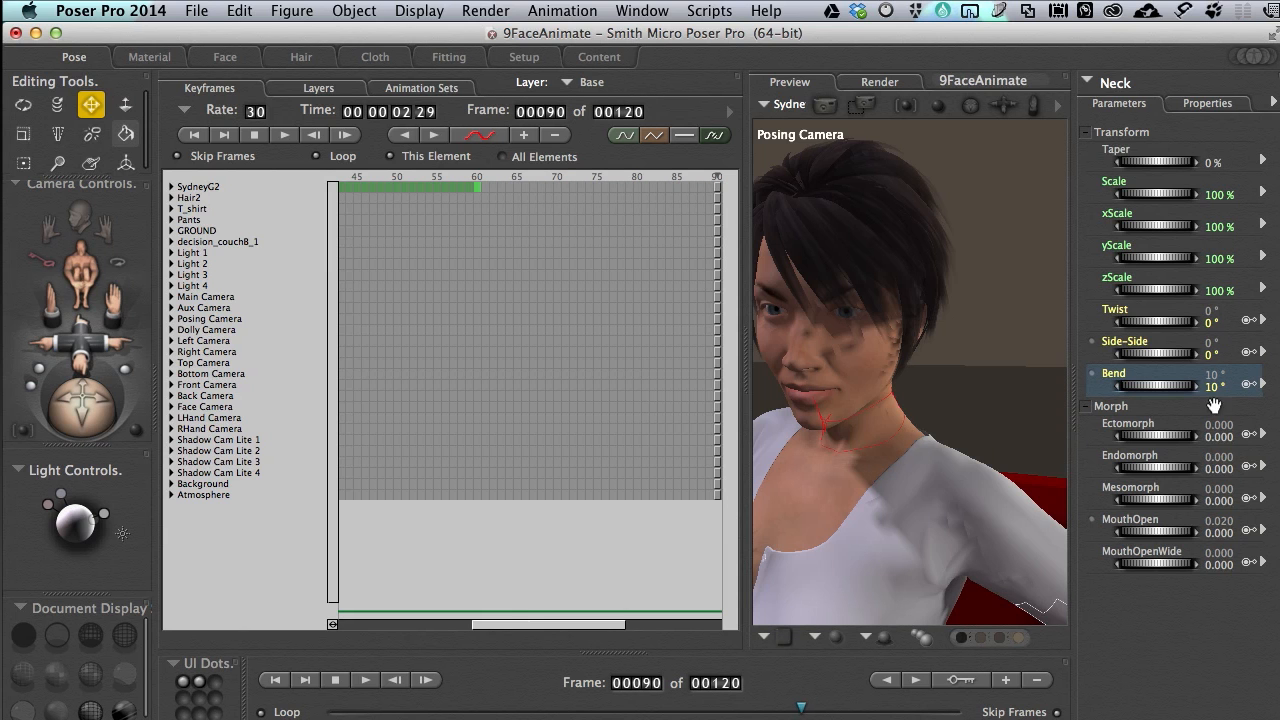
left_click_drag(1166, 388, 1150, 385)
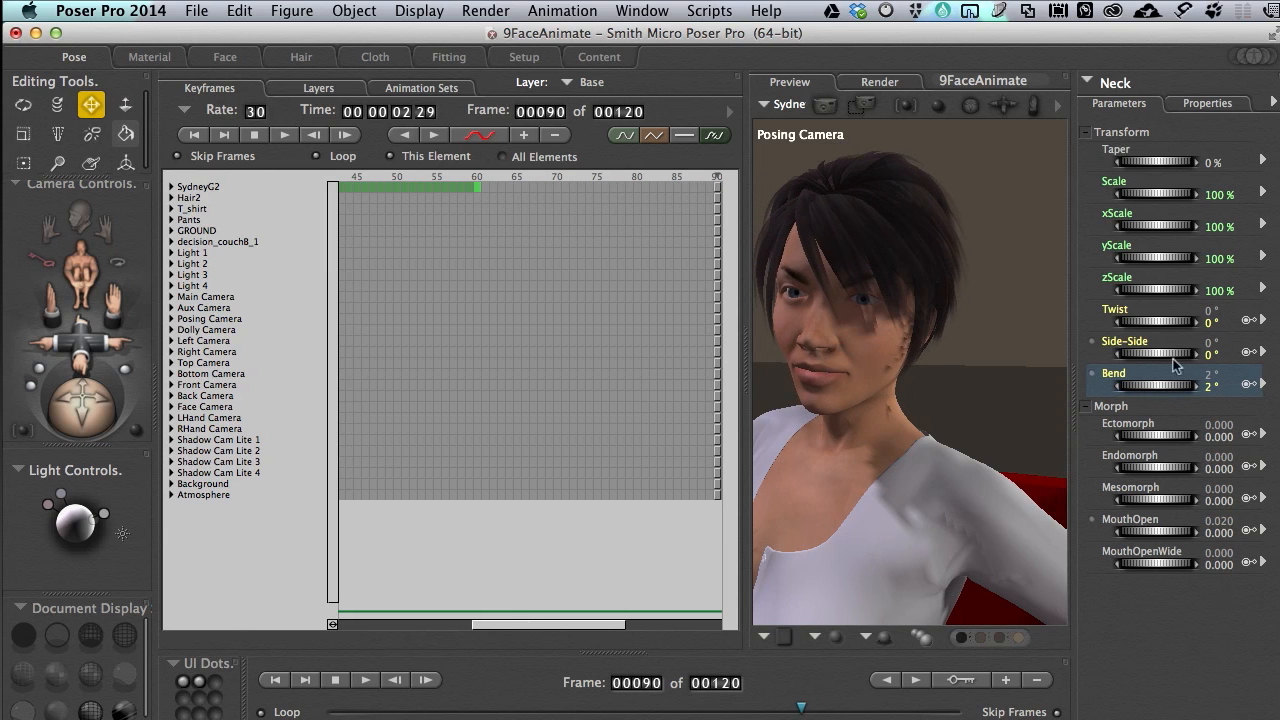
left_click_drag(1155, 357, 1168, 358)
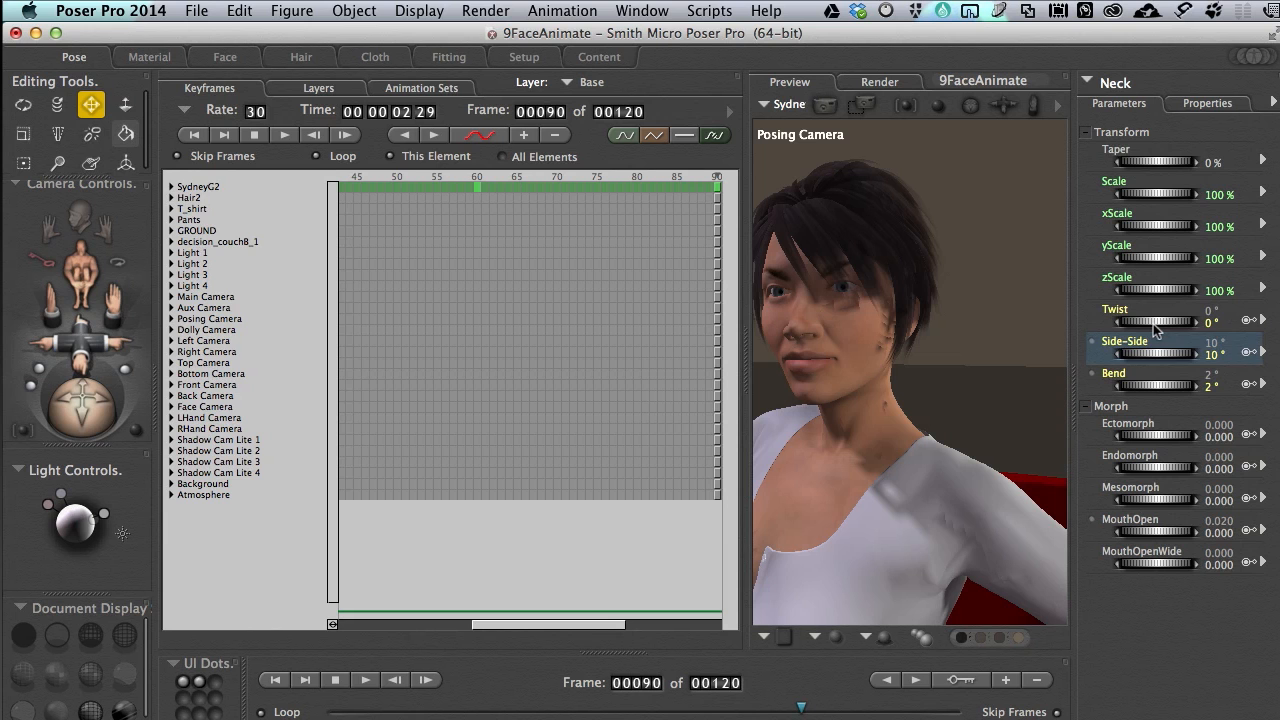
left_click_drag(1154, 323, 1149, 321)
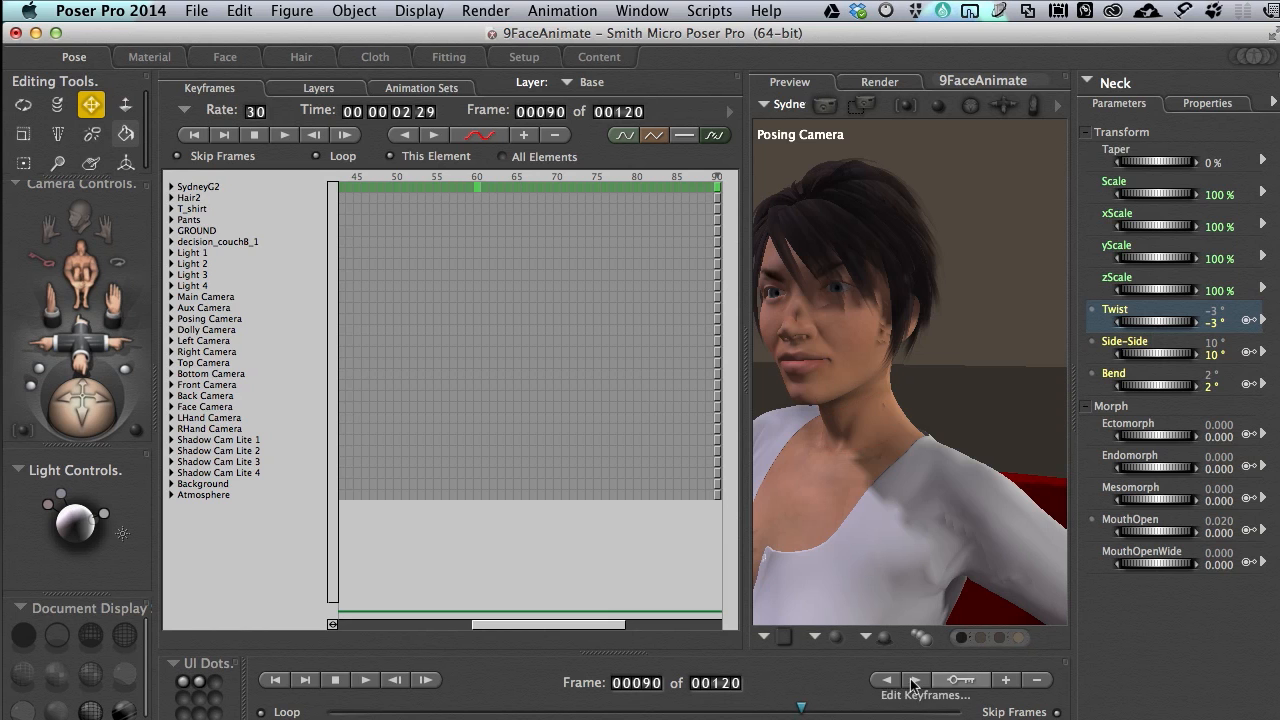
At frame 120, set the Neck's Twist to 26°, Bend to 4° and Side-Side to 7°
left_click(648, 684)
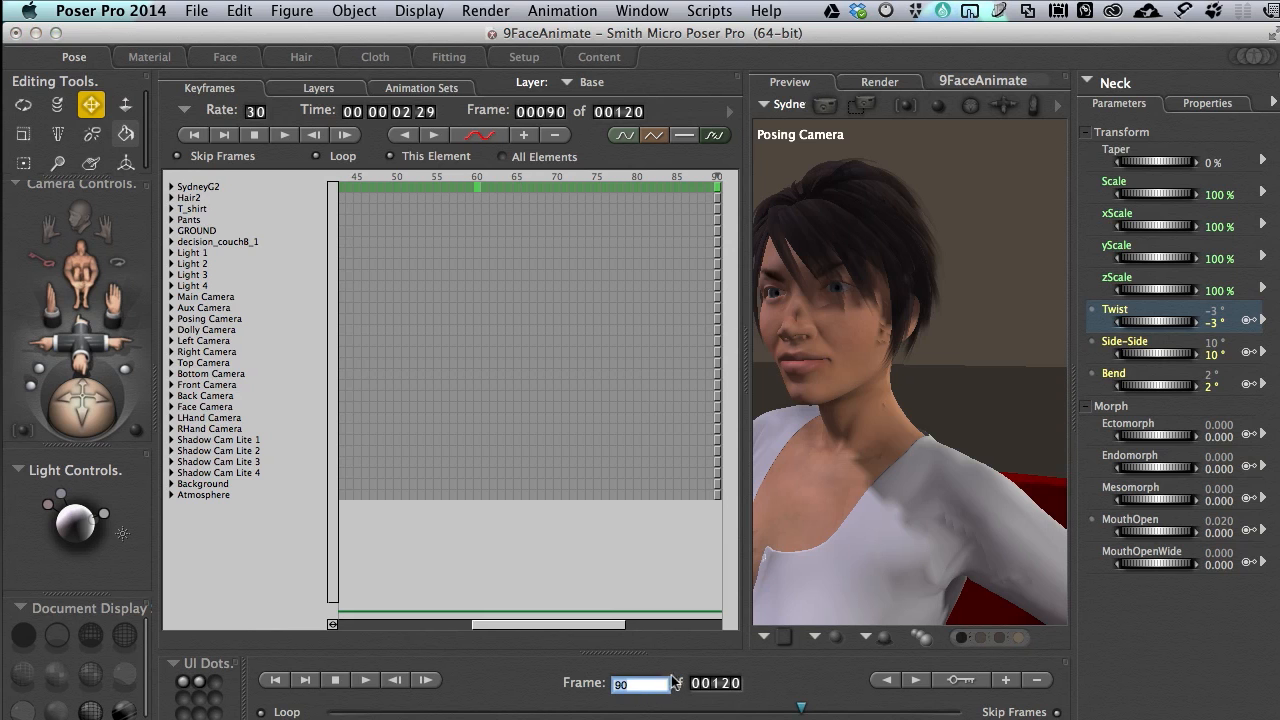
type("120")
key("Return")
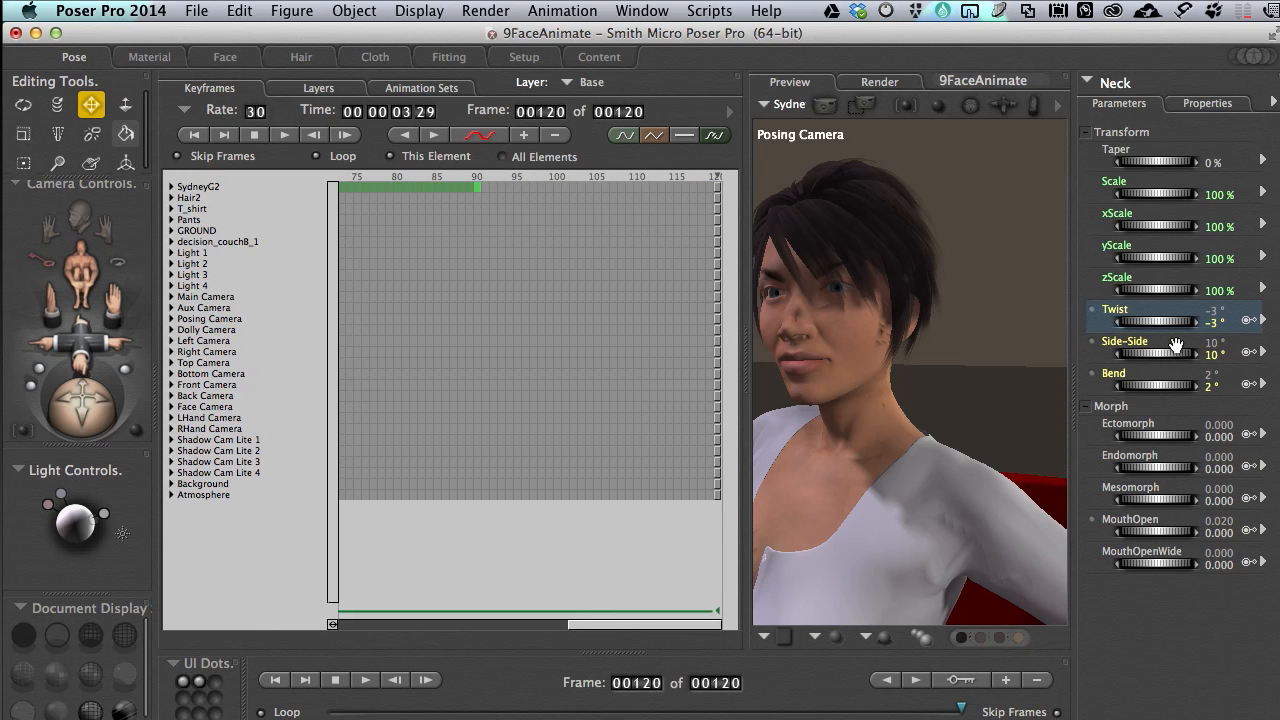
left_click_drag(1150, 325, 1180, 325)
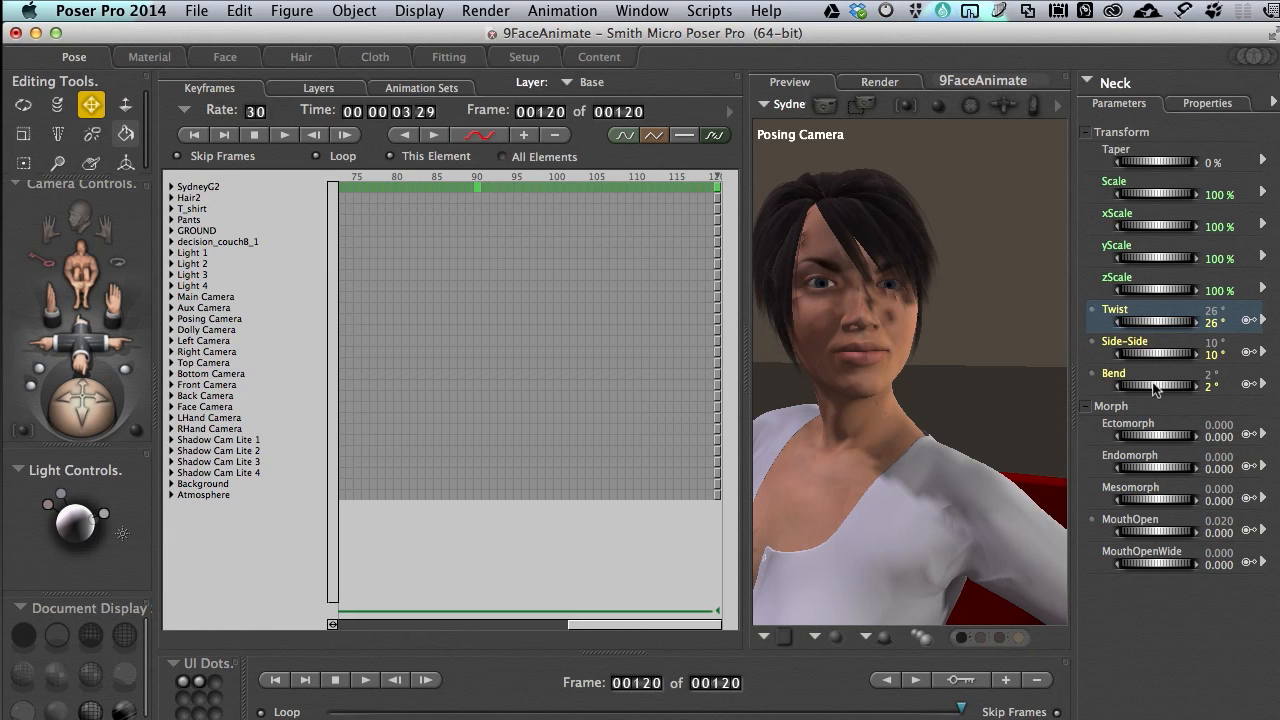
left_click_drag(1155, 388, 1160, 388)
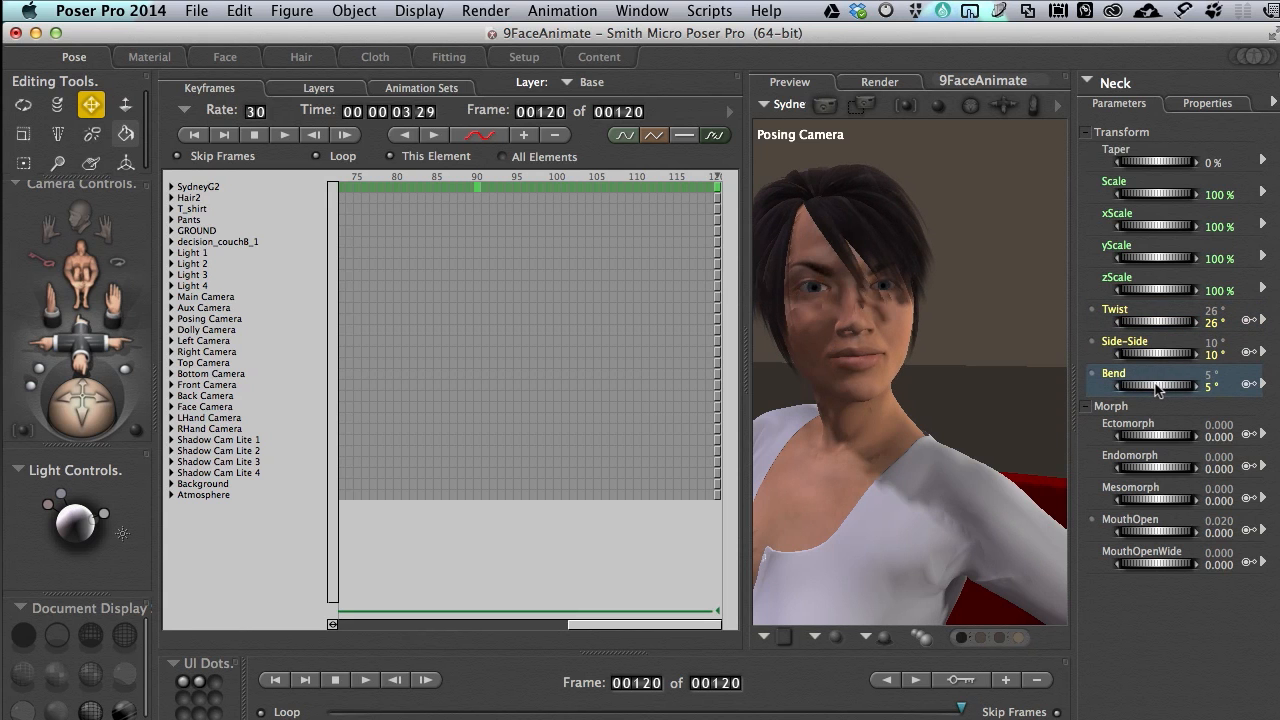
left_click(1150, 358)
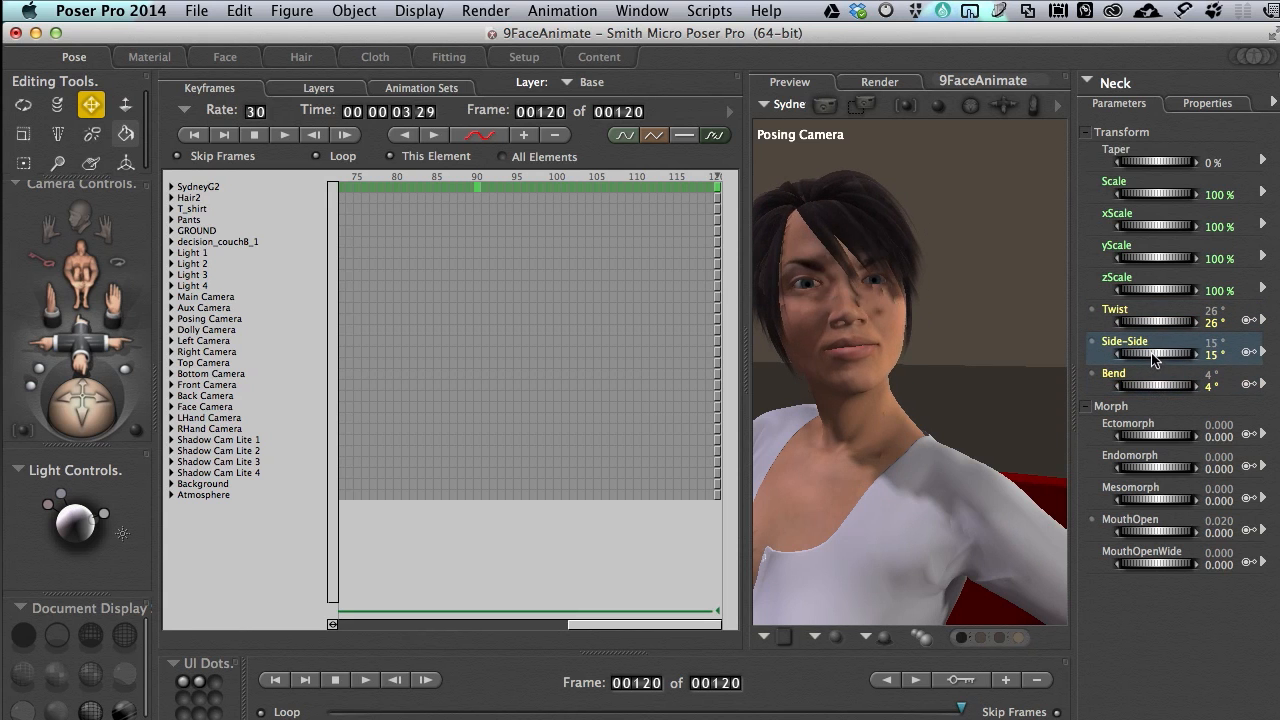
left_click_drag(1150, 358, 1146, 359)
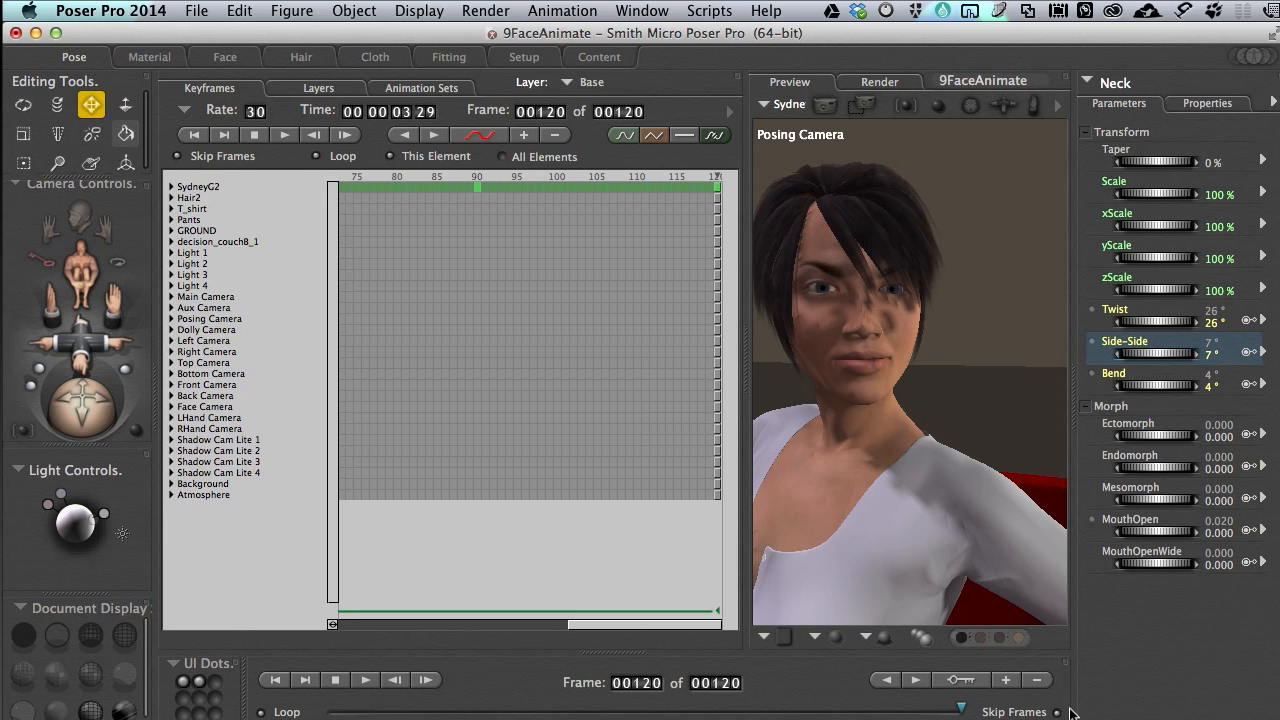
Scrub back to frame 1, play the head animation to review it, and stop the playback
left_click_drag(960, 710, 502, 707)
left_click_drag(405, 708, 314, 711)
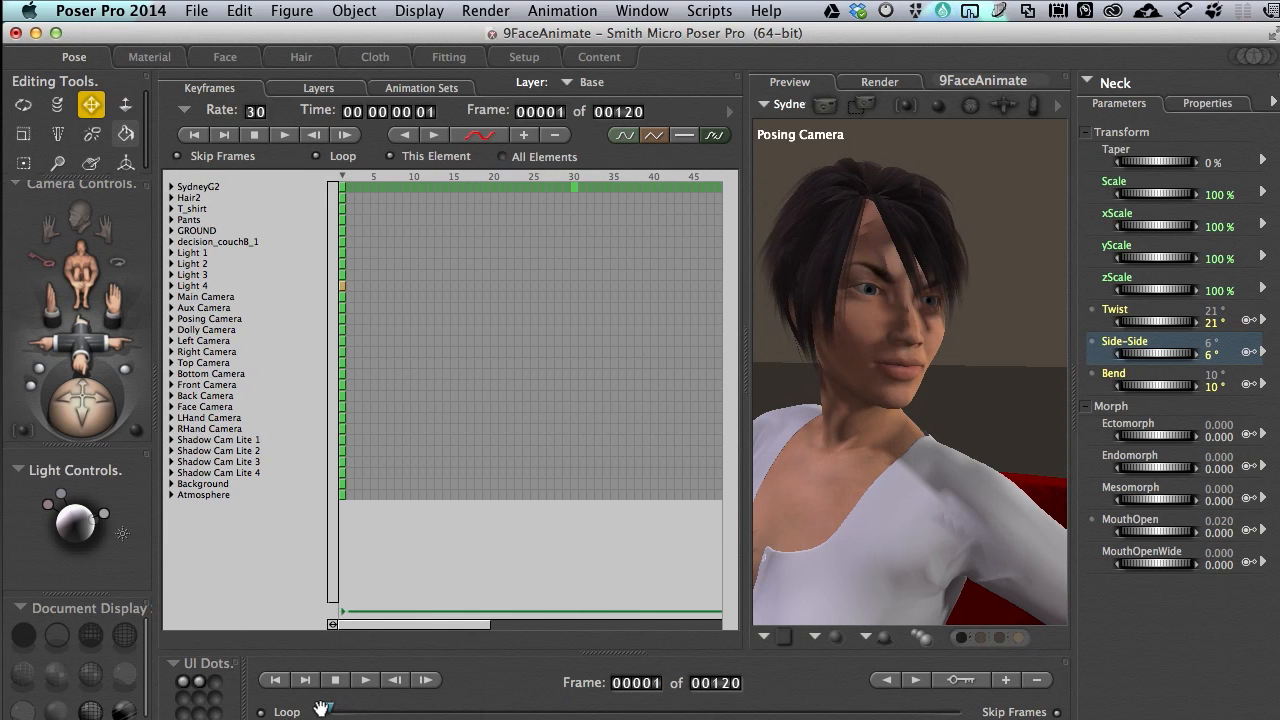
left_click(366, 681)
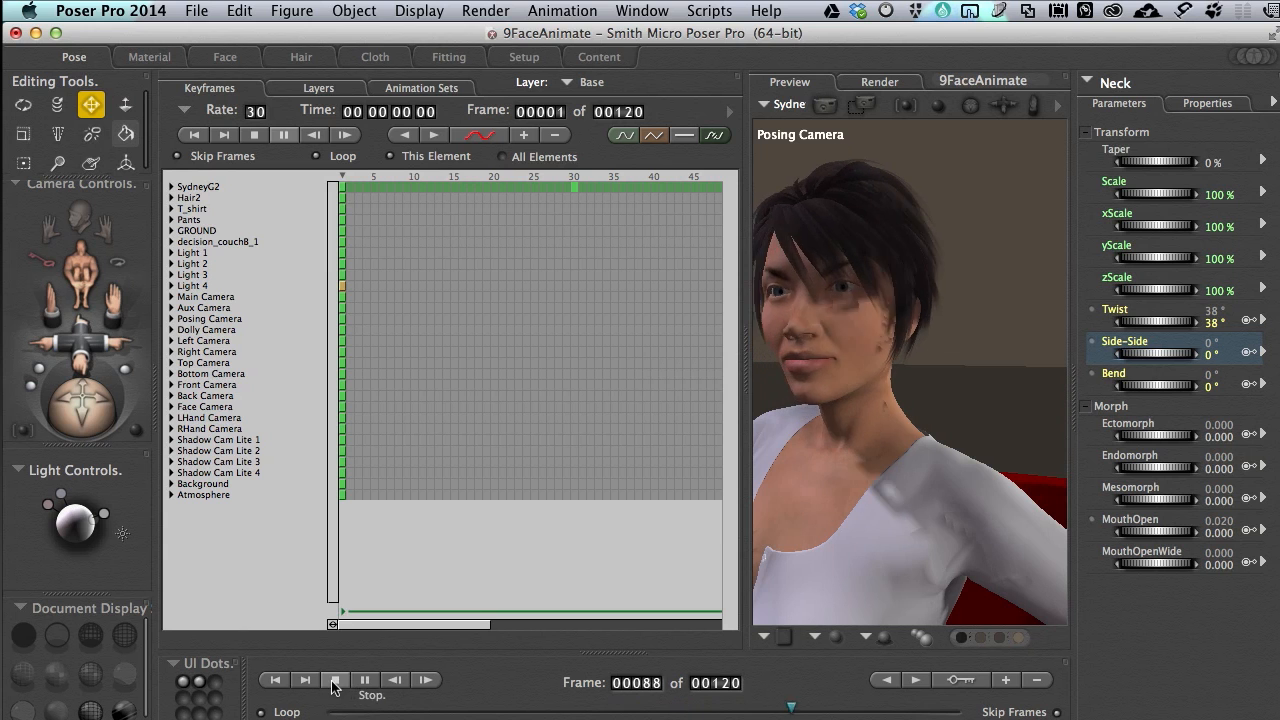
left_click(335, 682)
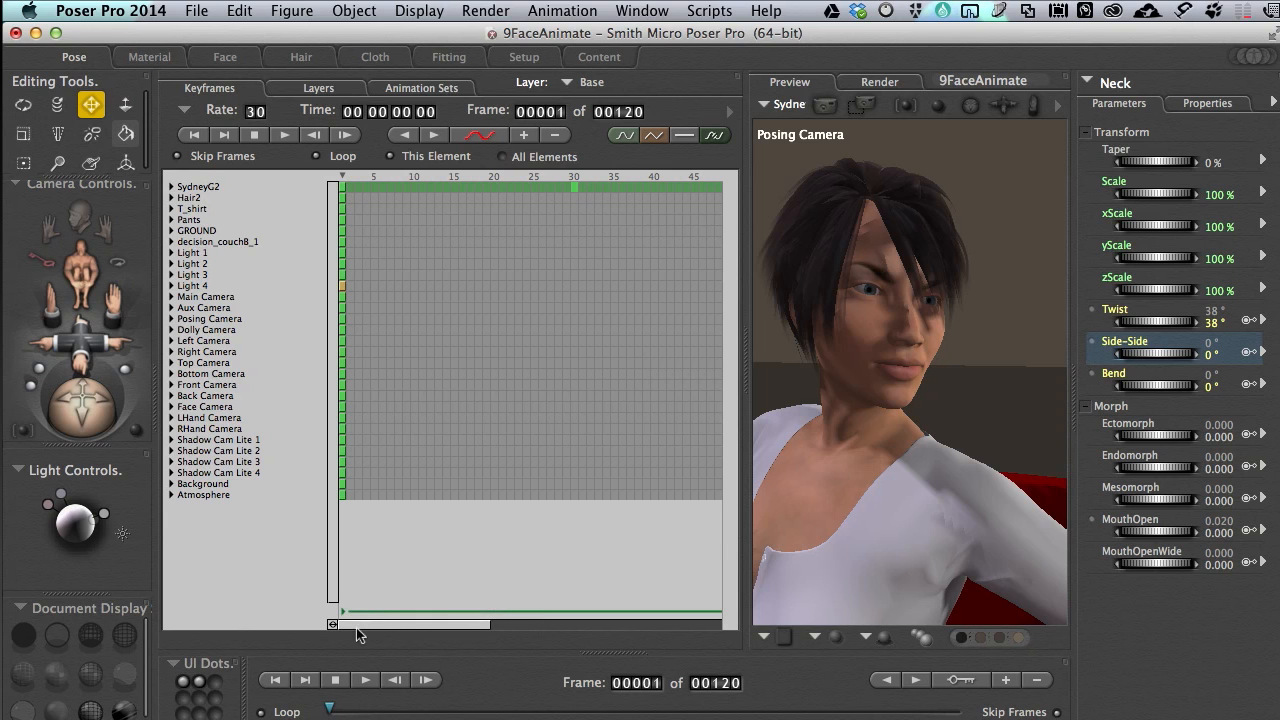
Expand SydneyG2's body parts in the keyframe list and jump to the next keyframe after frame 1
left_click_drag(384, 626, 734, 603)
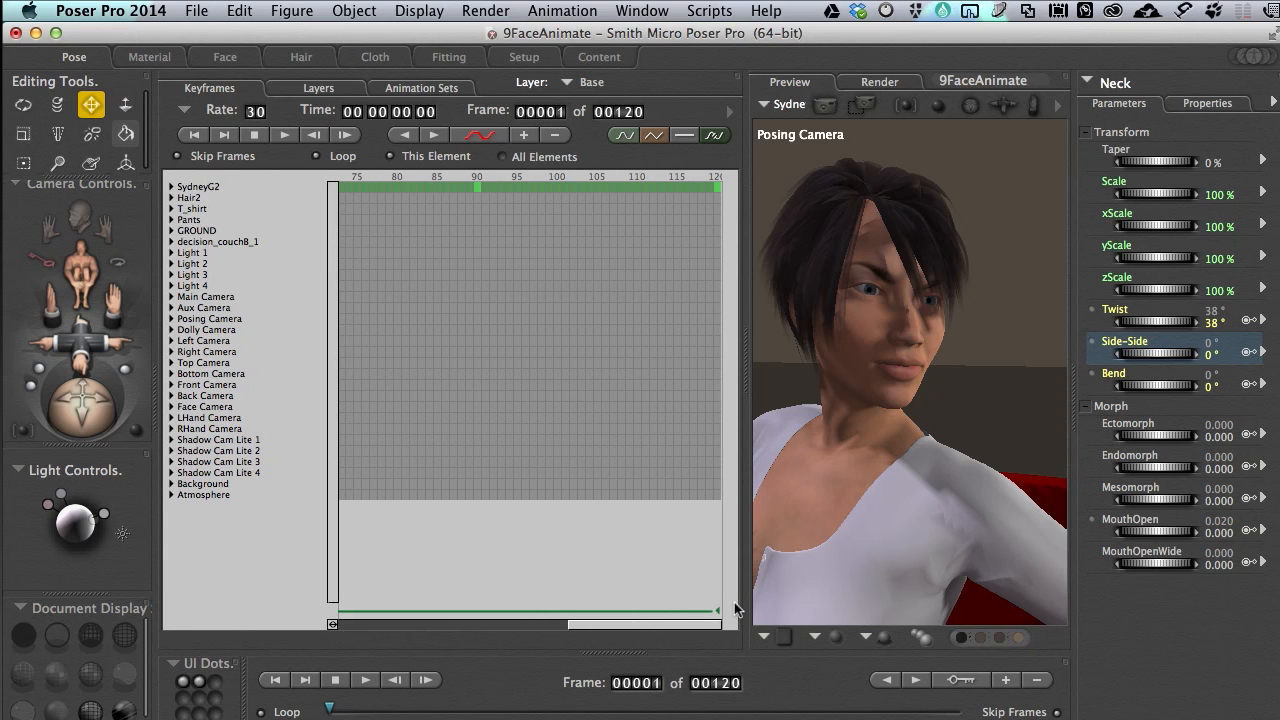
left_click(172, 187)
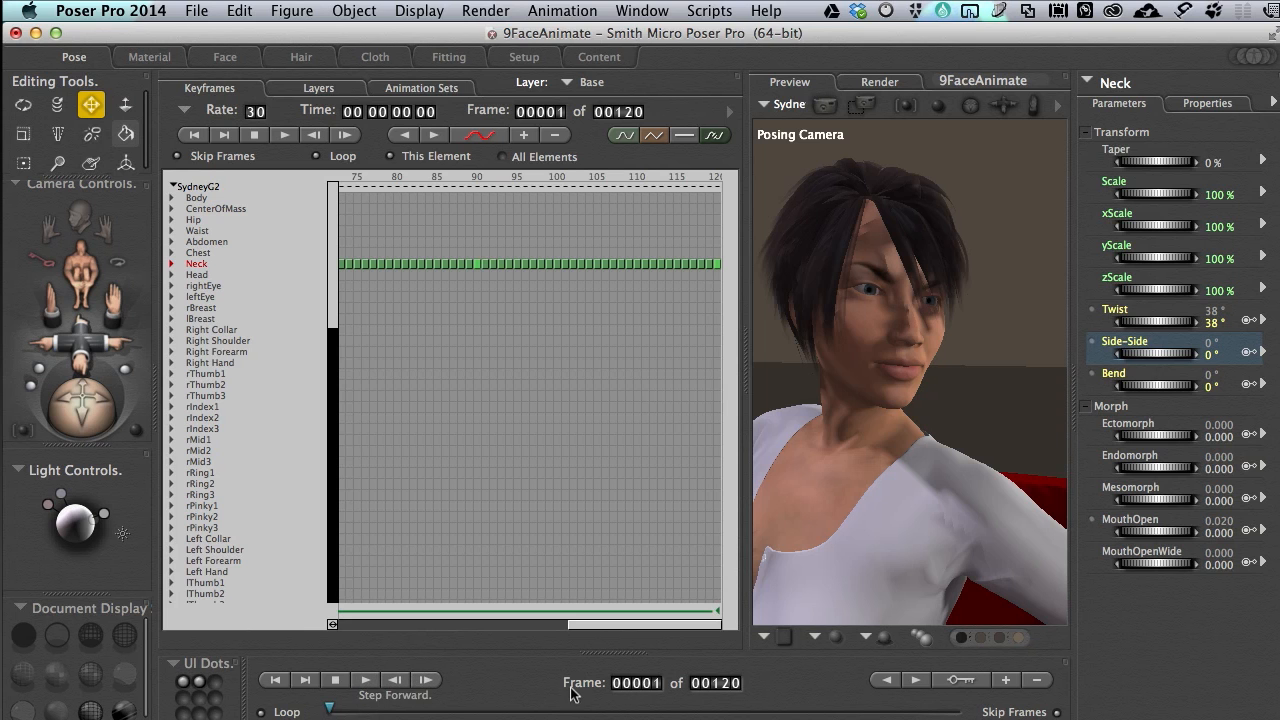
left_click(916, 681)
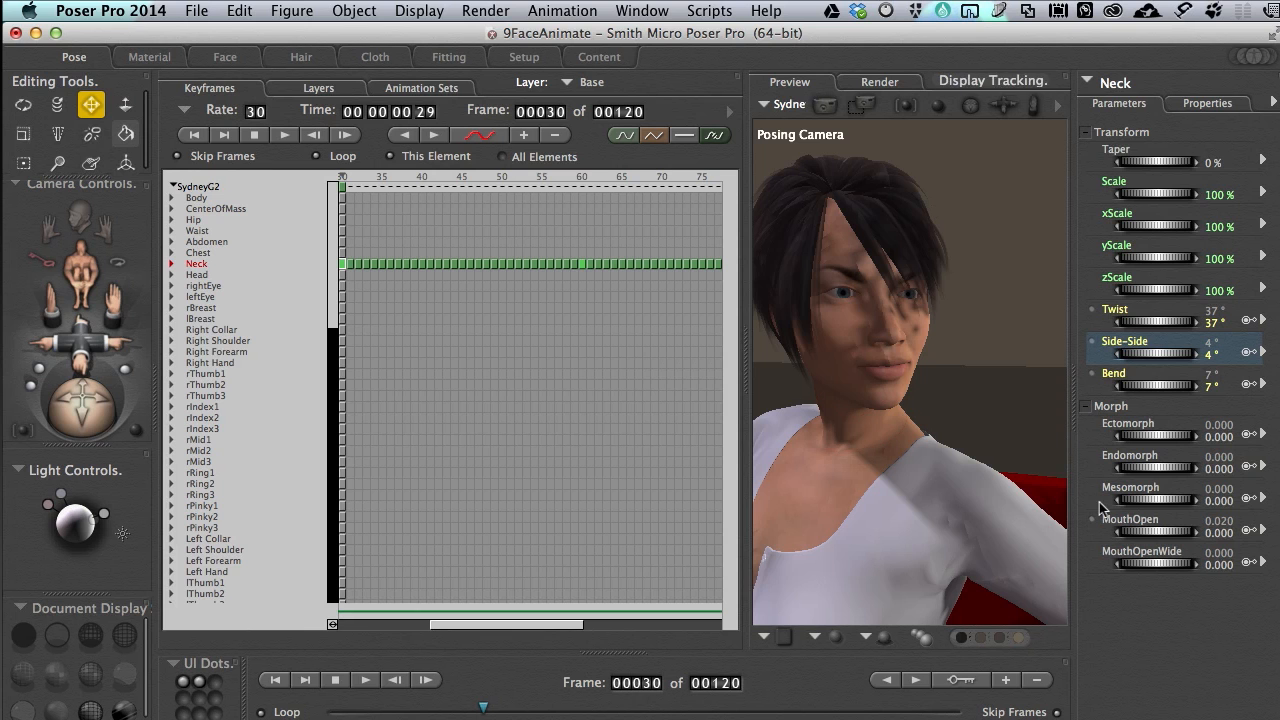
left_click(1110, 82)
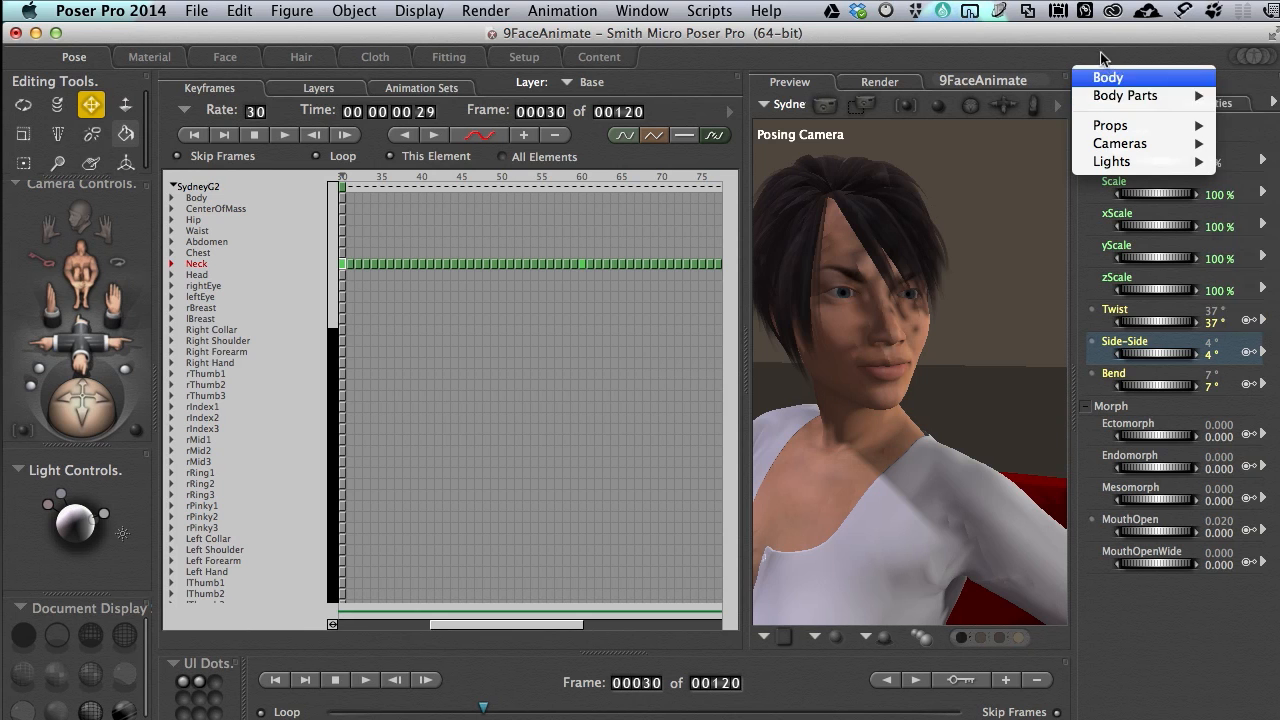
left_click(1103, 49)
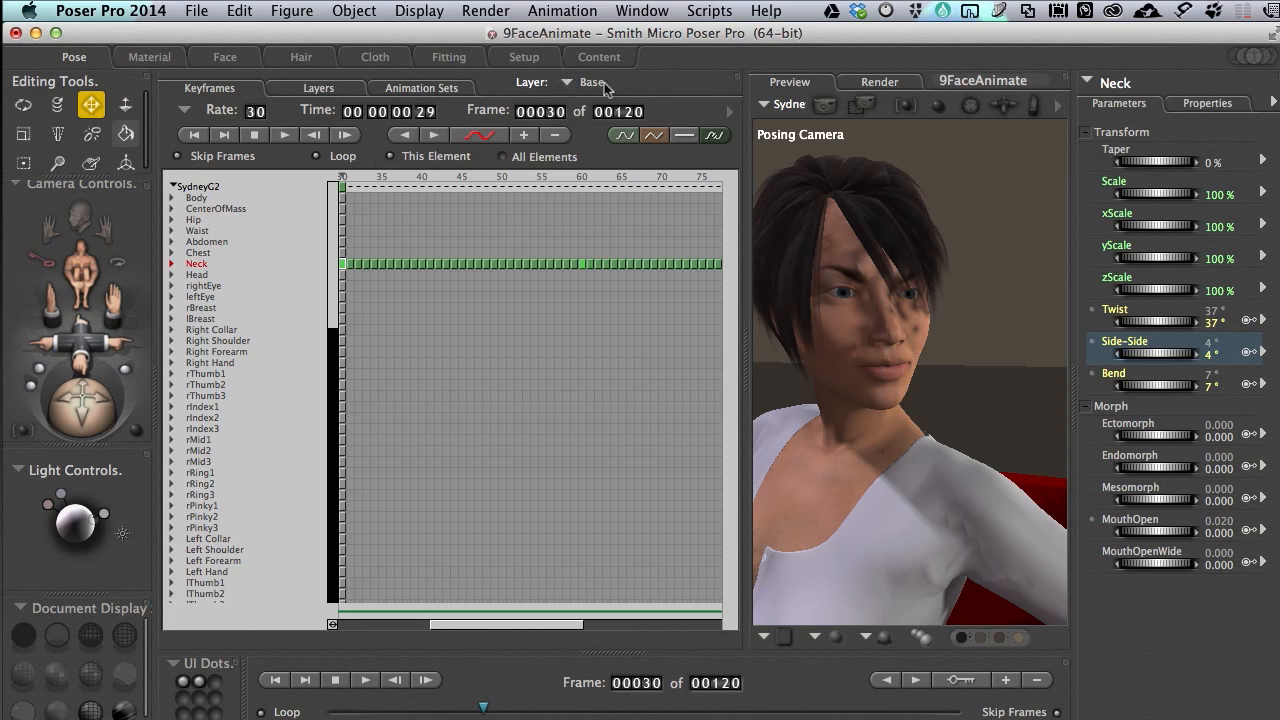
left_click(765, 105)
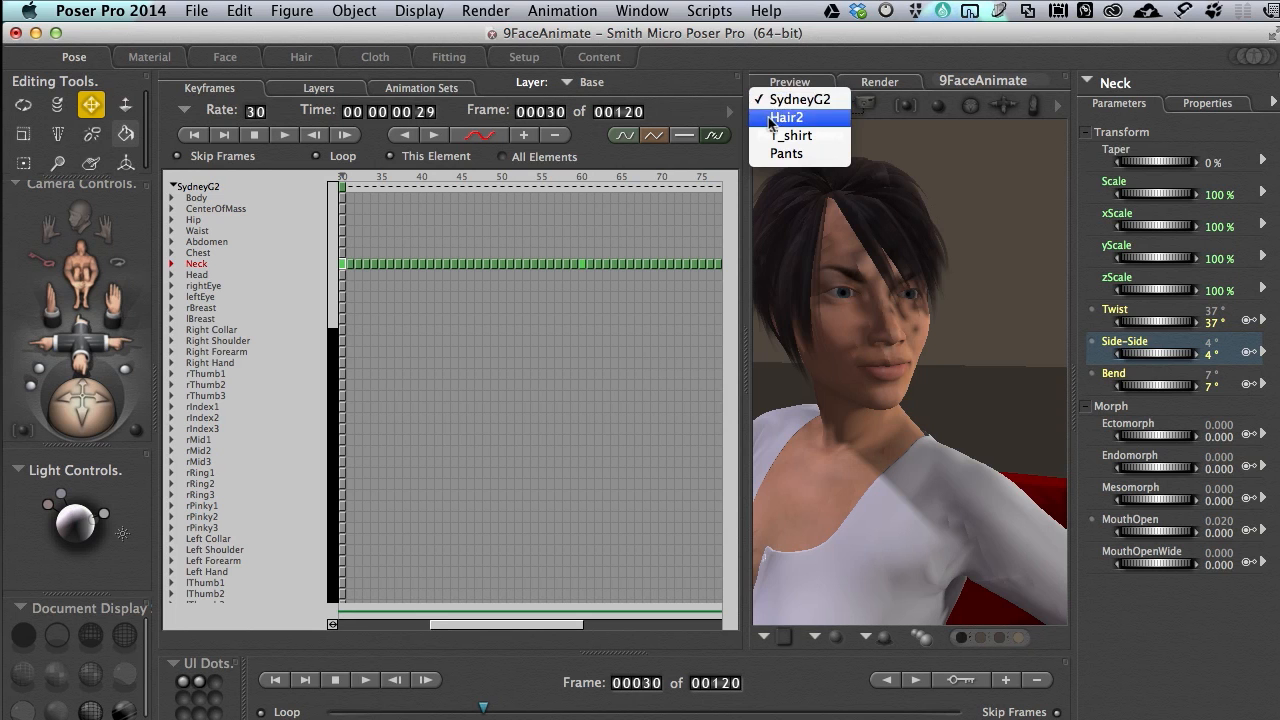
left_click(812, 48)
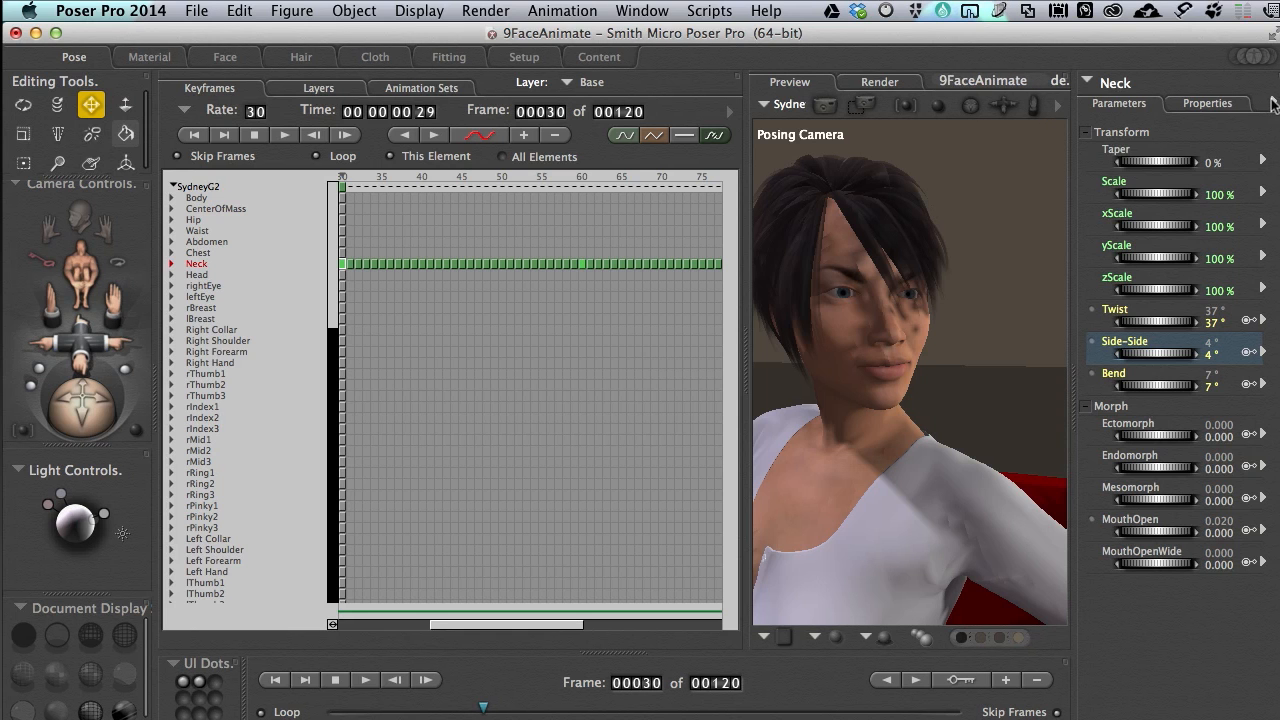
left_click(1270, 105)
left_click(1174, 70)
left_click(768, 106)
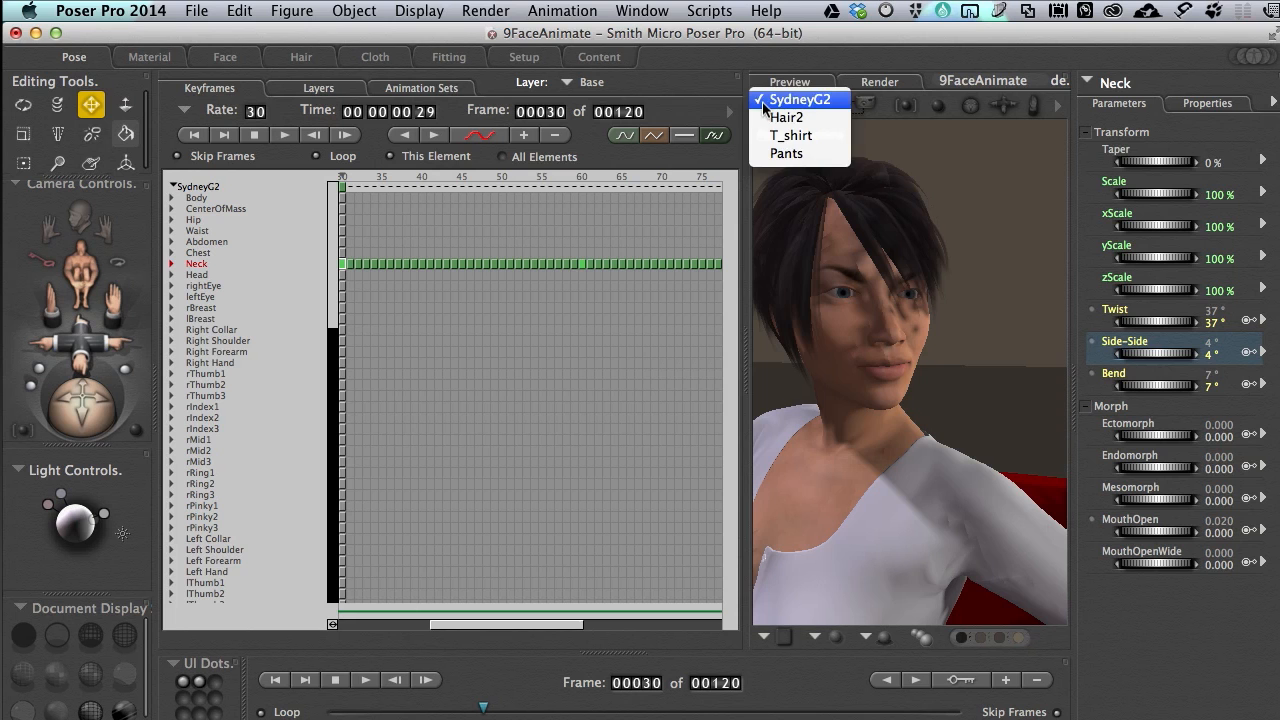
left_click(967, 58)
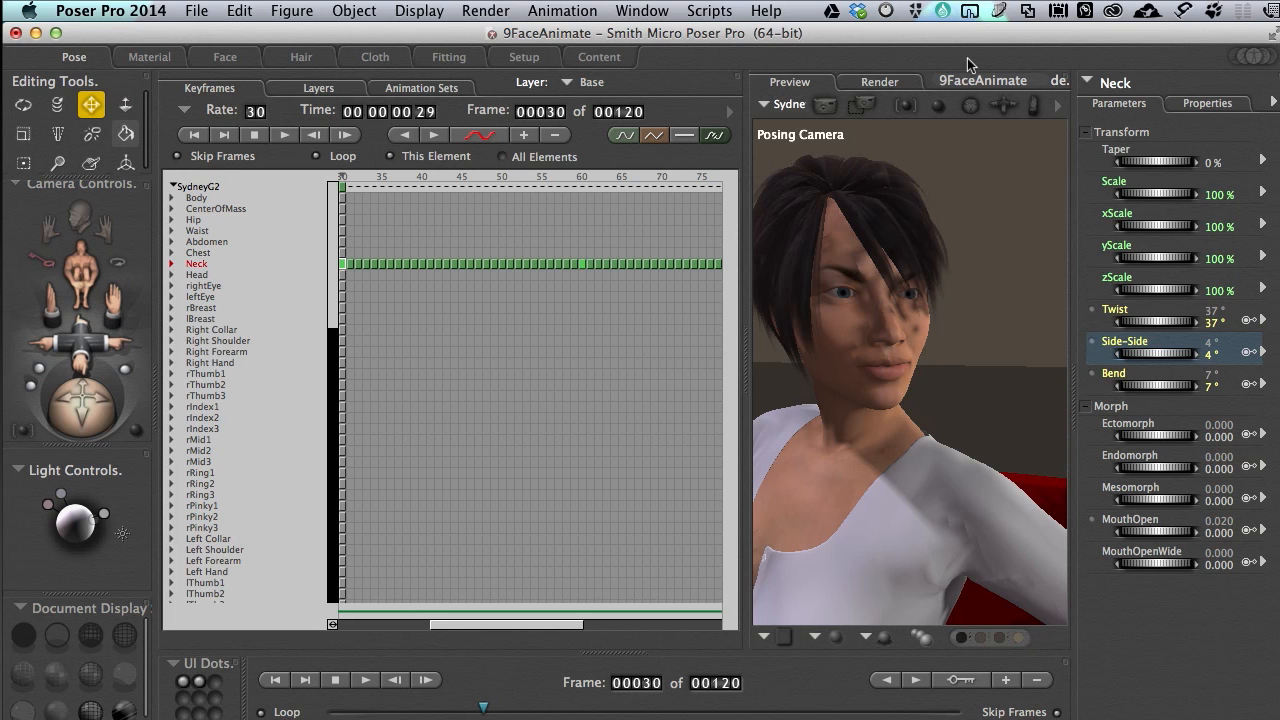
Select the figure's Head body part to show its parameters
left_click(1087, 80)
mouse_move(1190, 95)
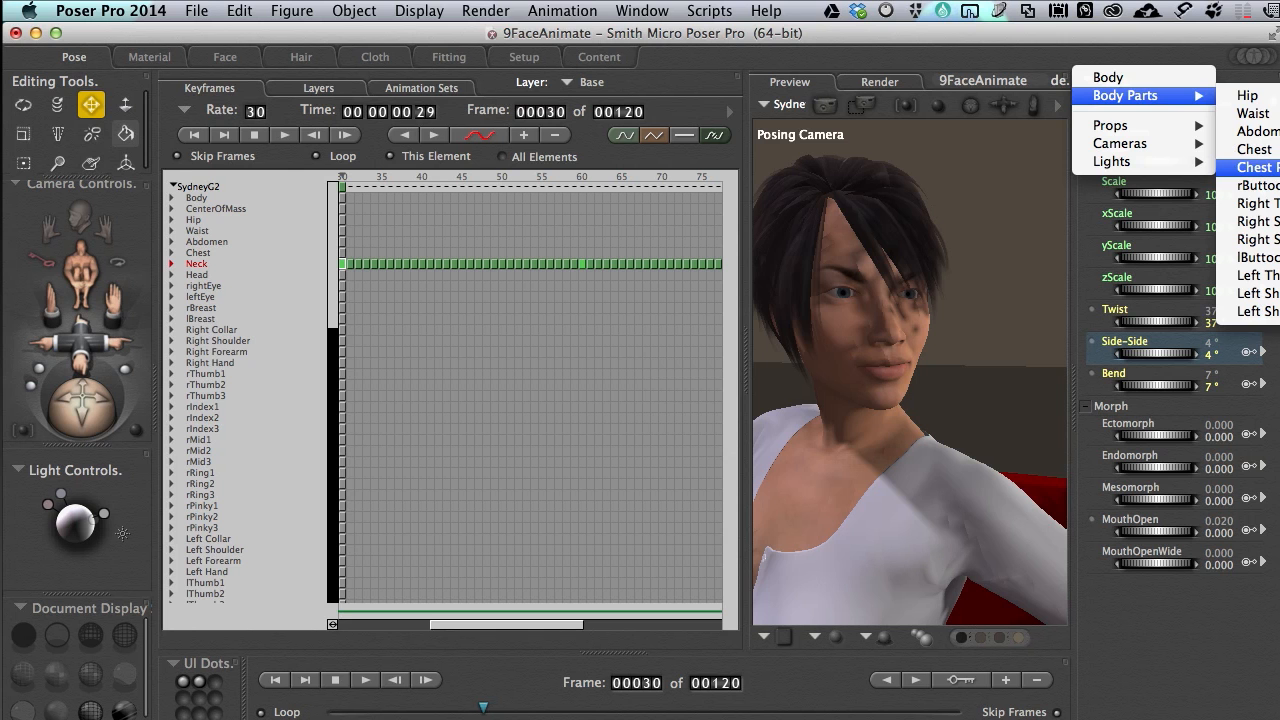
left_click(1279, 168)
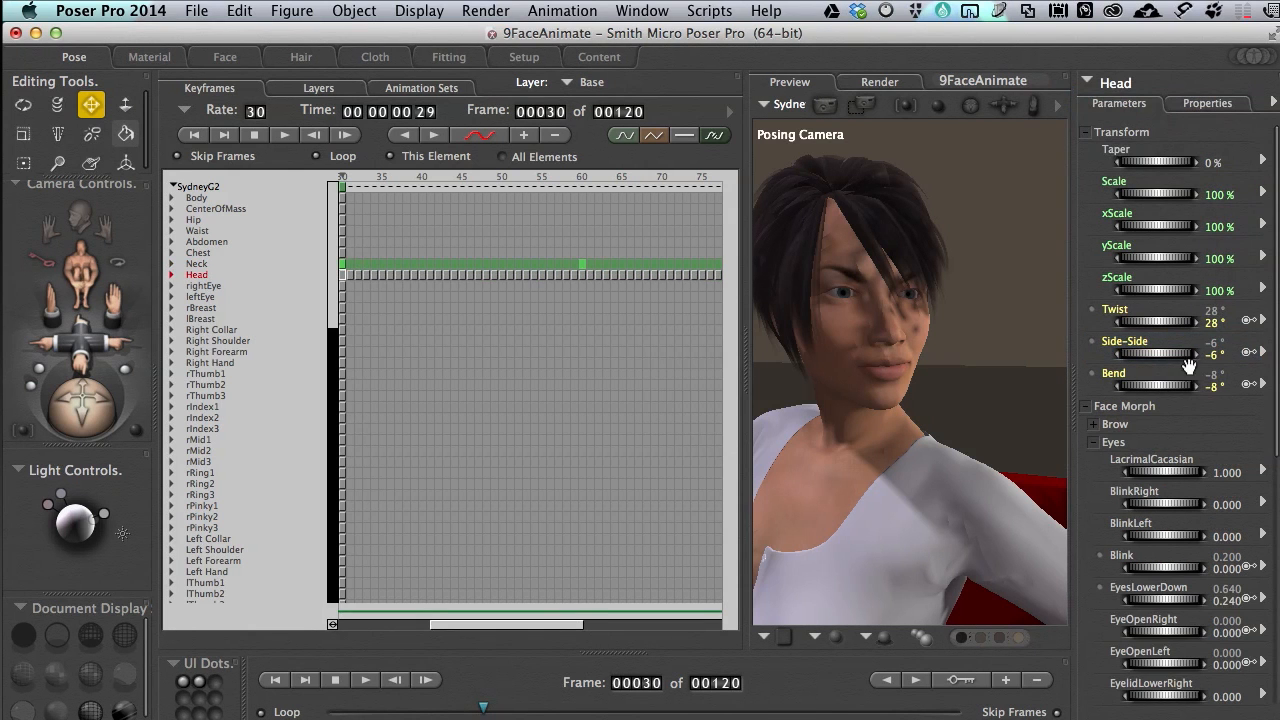
Collapse the Head's Morph group and the Eyes subgroup, keeping the Face Morph group expanded
left_click(1085, 406)
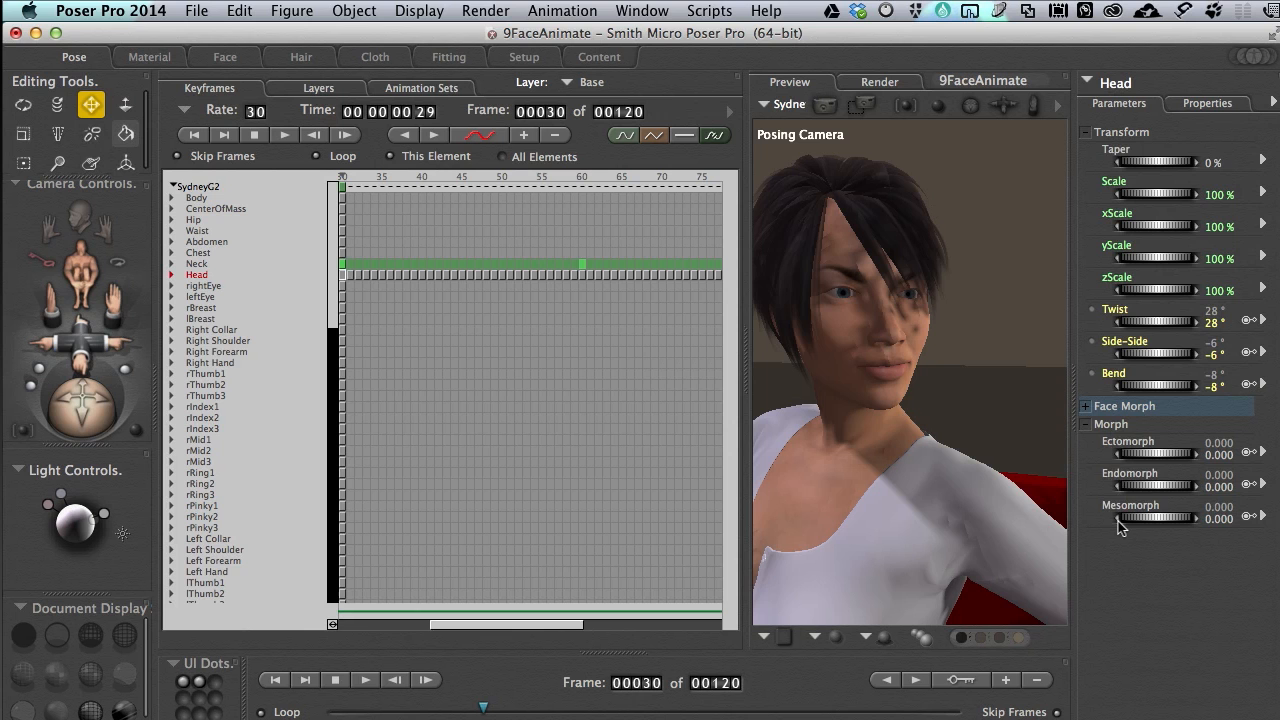
left_click(1085, 424)
left_click(1084, 407)
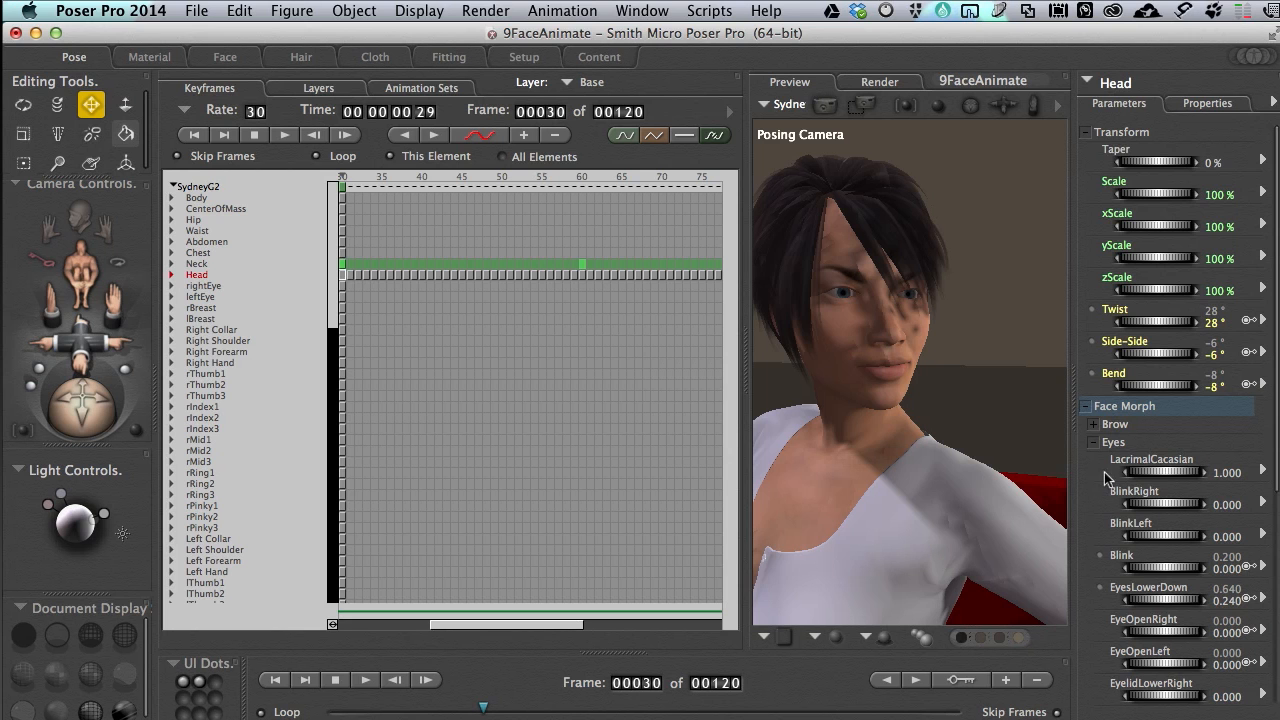
left_click(1094, 443)
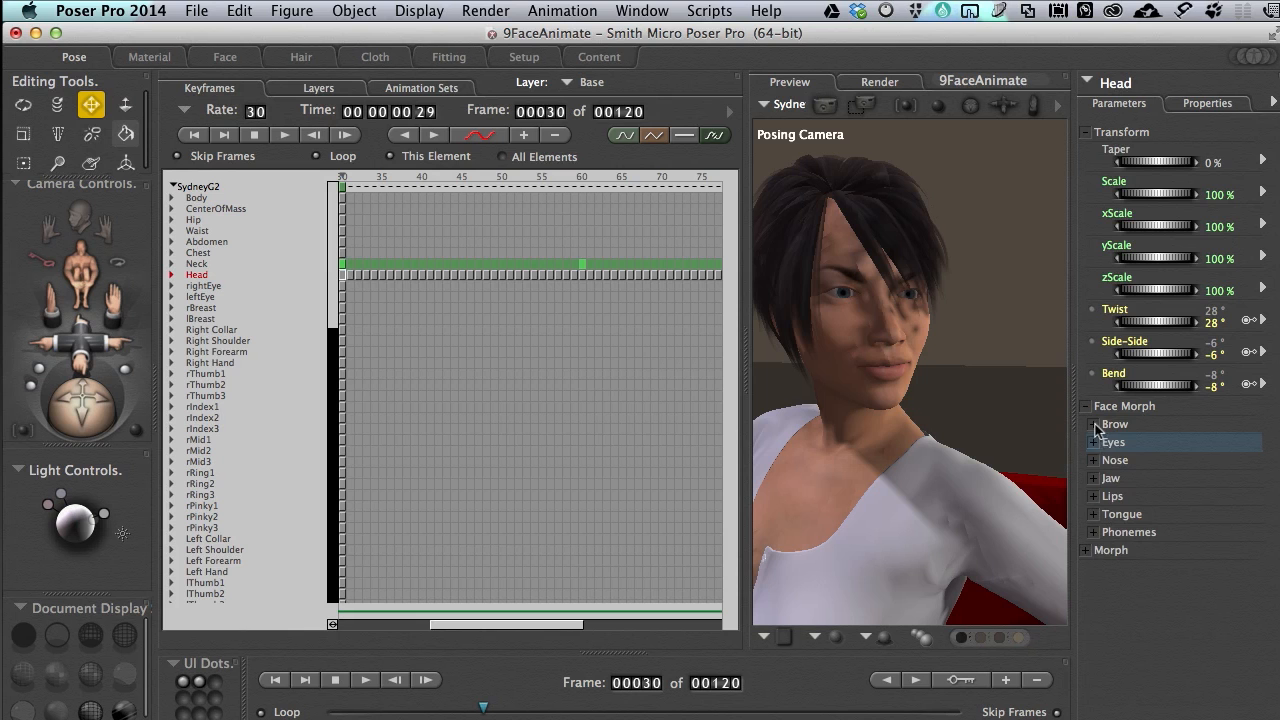
Expand the Head's Brow morphs, set BrowFurrow to about 1.06 at frame 30, and cycle through the keyframes back to frame 30
left_click(1094, 424)
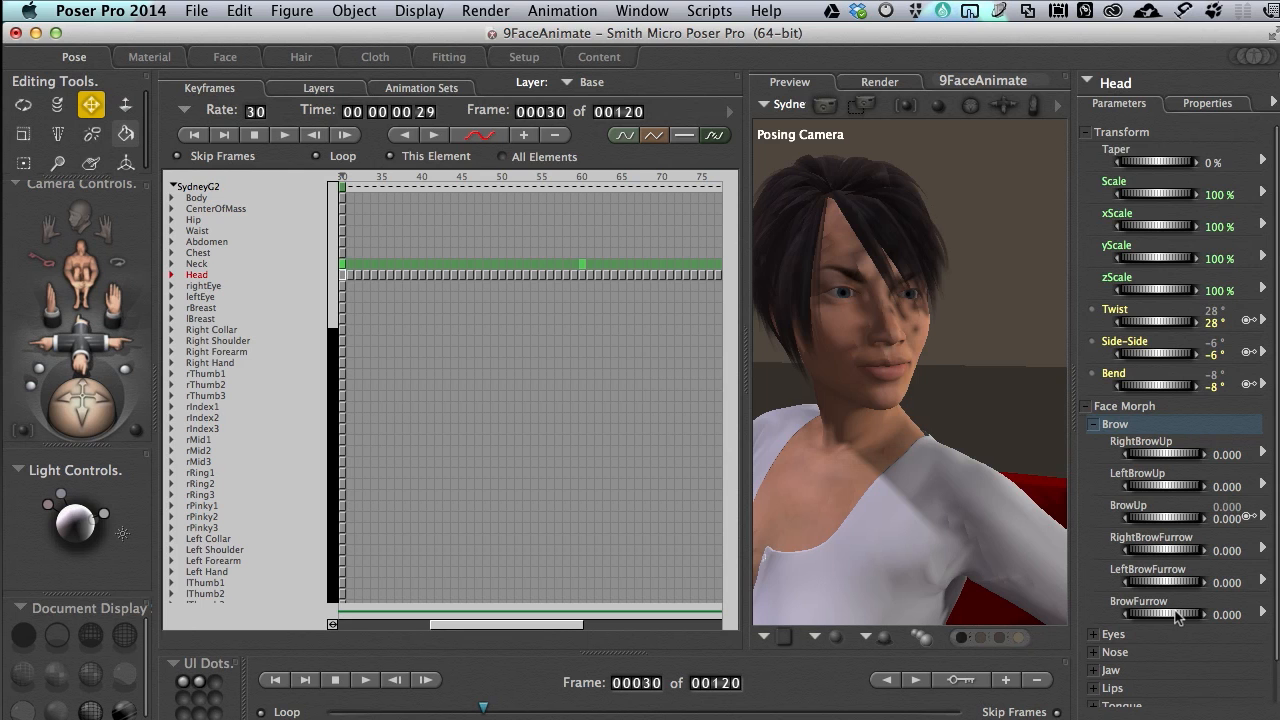
mouse_move(1166, 611)
left_mouse_down()
mouse_move(1185, 614)
mouse_move(1167, 618)
left_mouse_up()
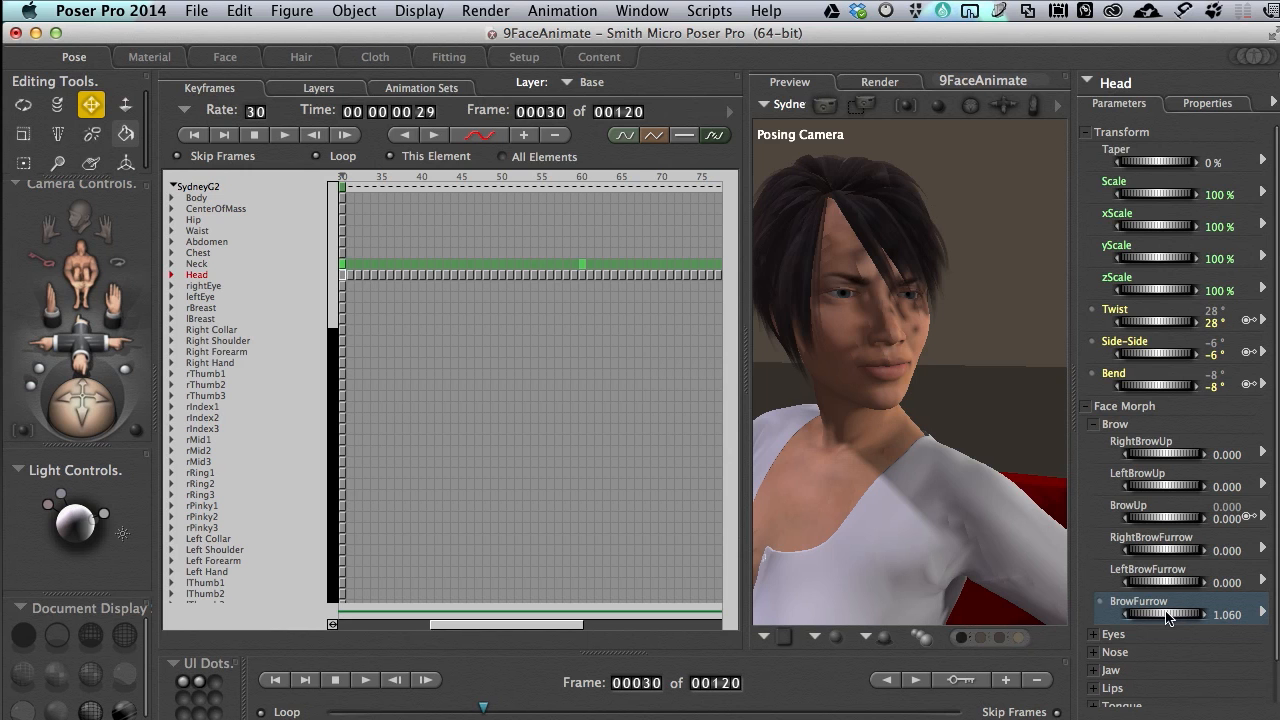
left_click(917, 681)
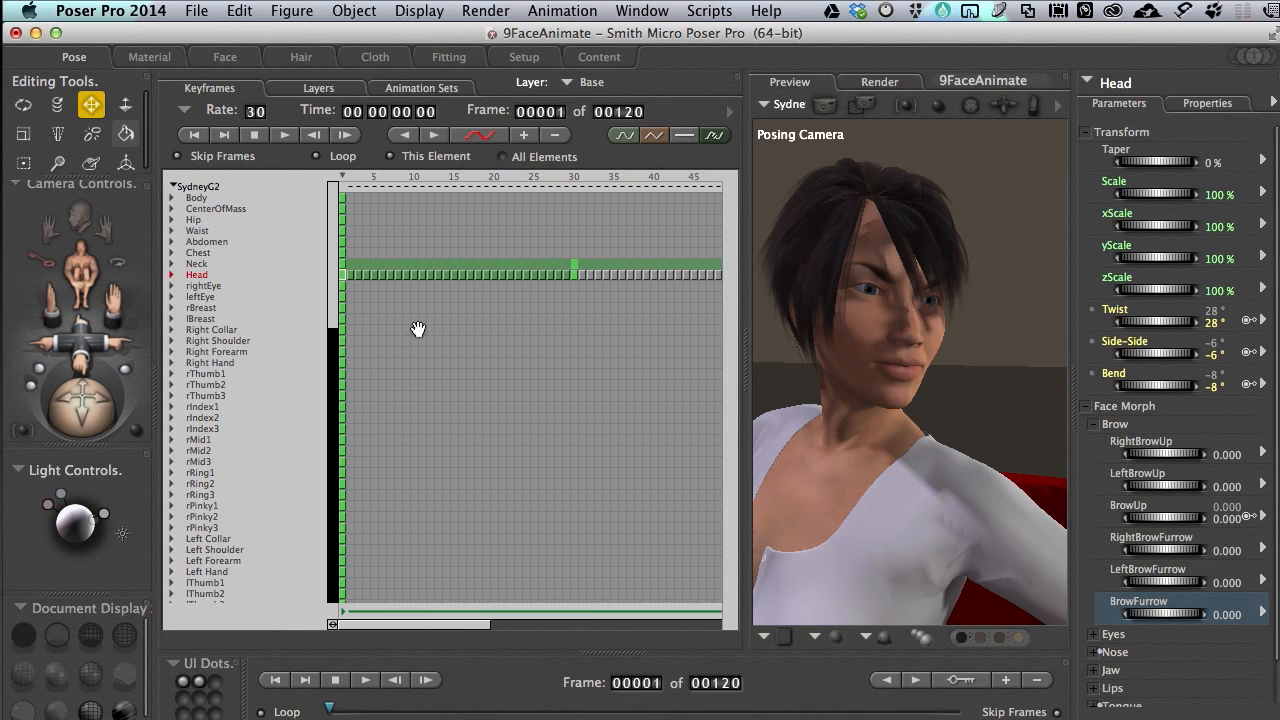
left_click(913, 681)
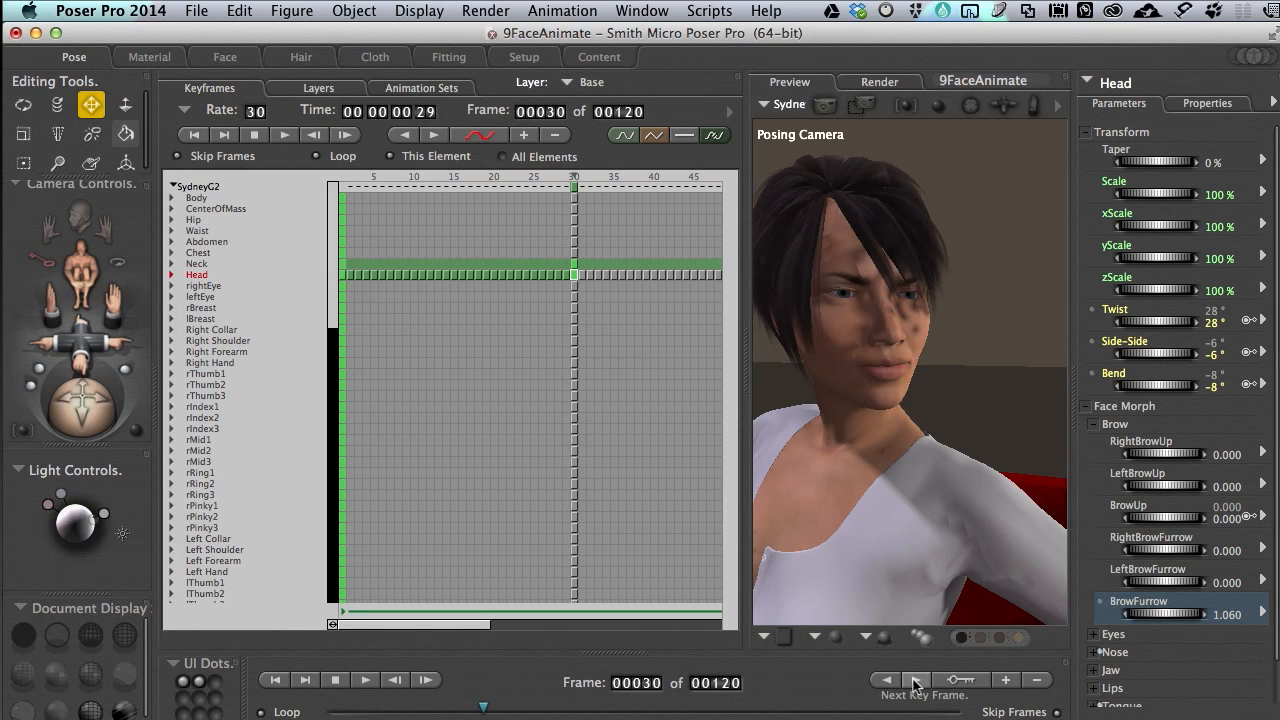
Go to frame 60 and set the Head's BrowFurrow to 1
left_click(652, 685)
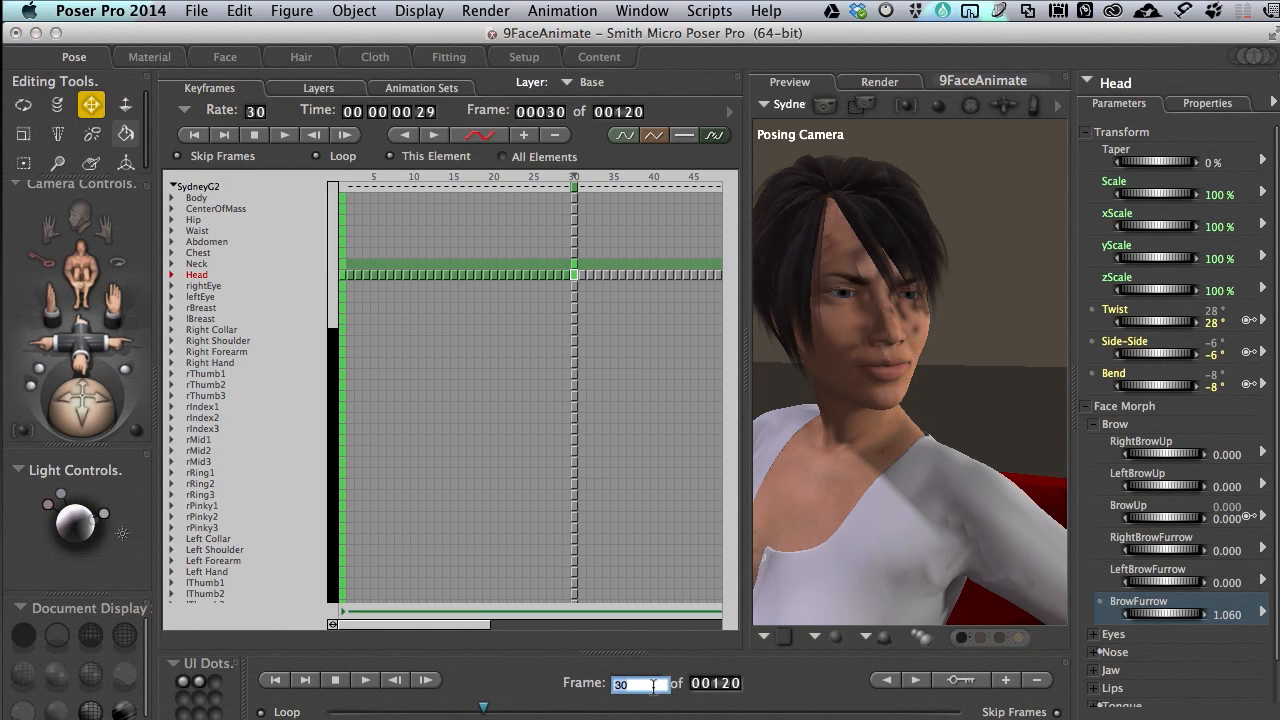
type("60")
key("Return")
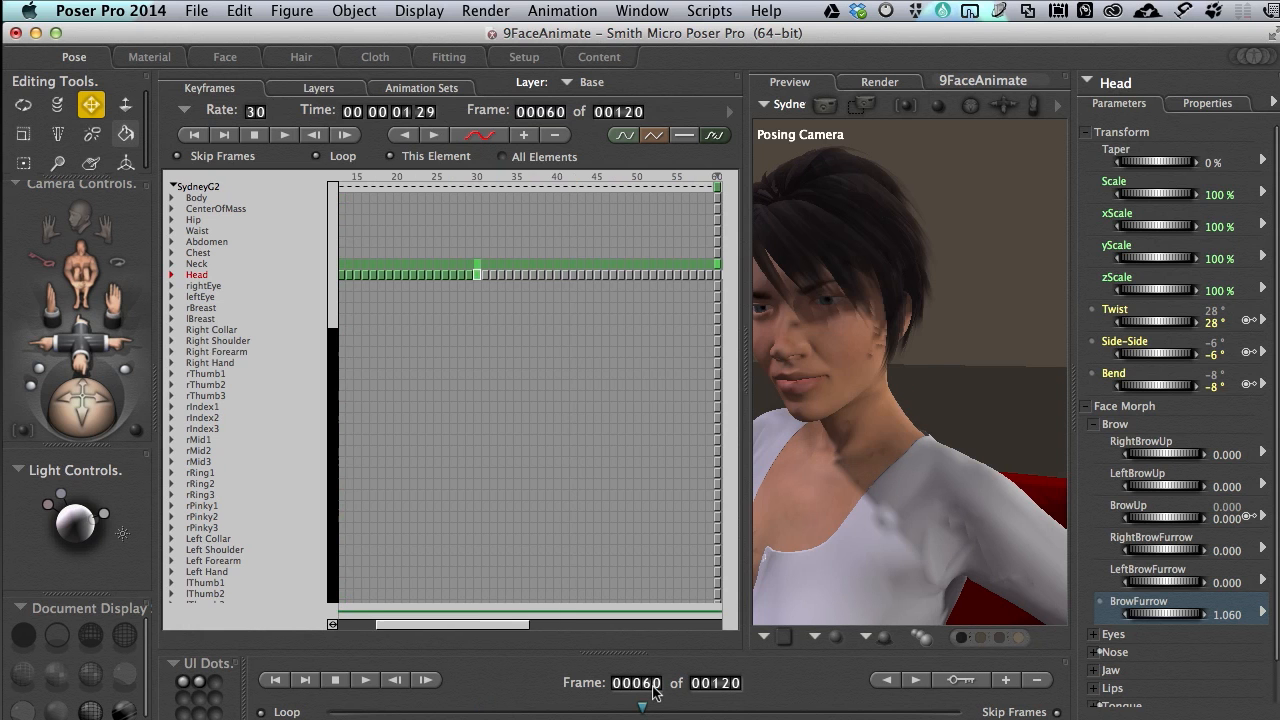
left_click(1226, 615)
type("1")
key("Return")
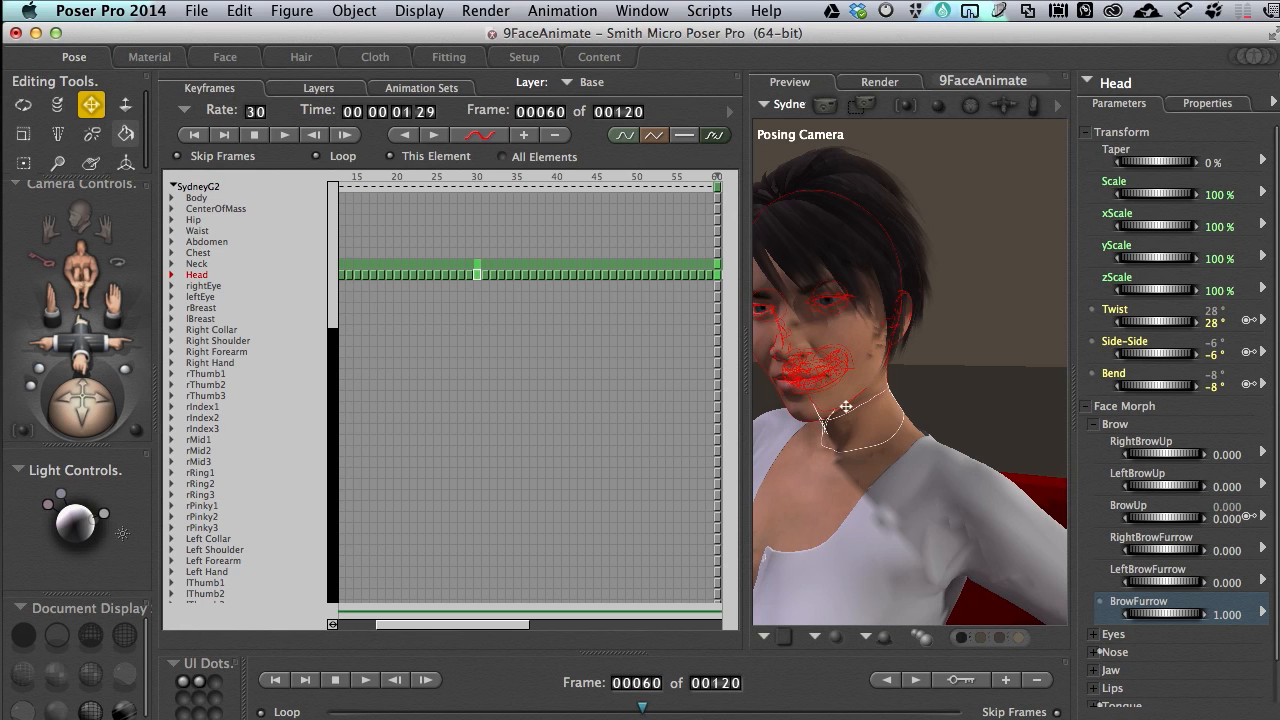
Go to frame 90 and set the Head's BrowFurrow to 0
middle_click_drag(846, 407, 846, 407)
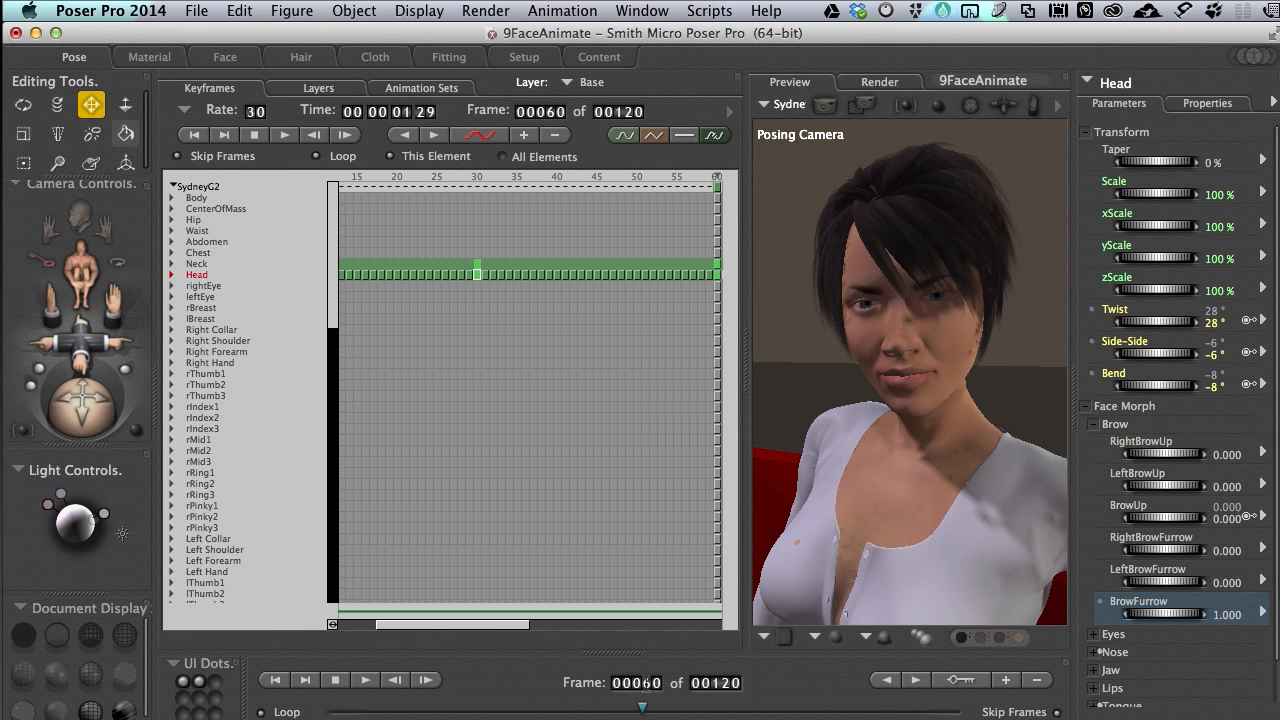
left_click(646, 684)
type("90")
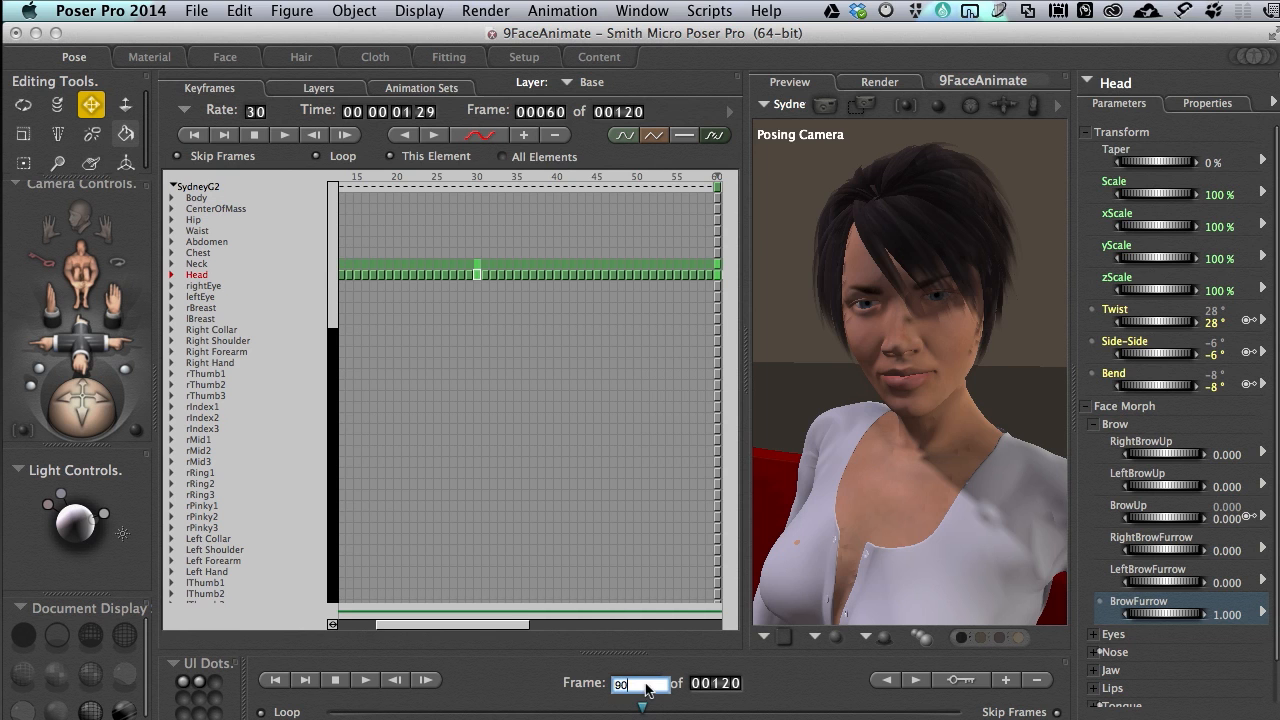
key("Return")
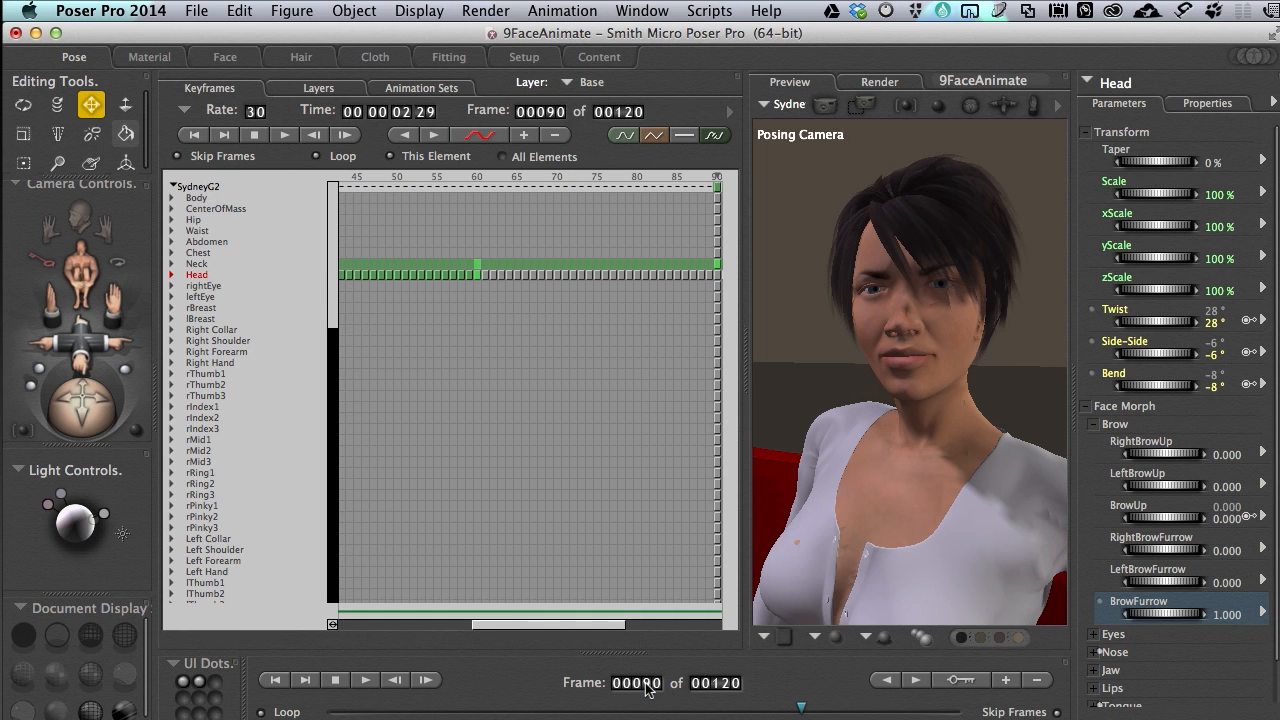
left_click(1221, 614)
type("0")
key("Return")
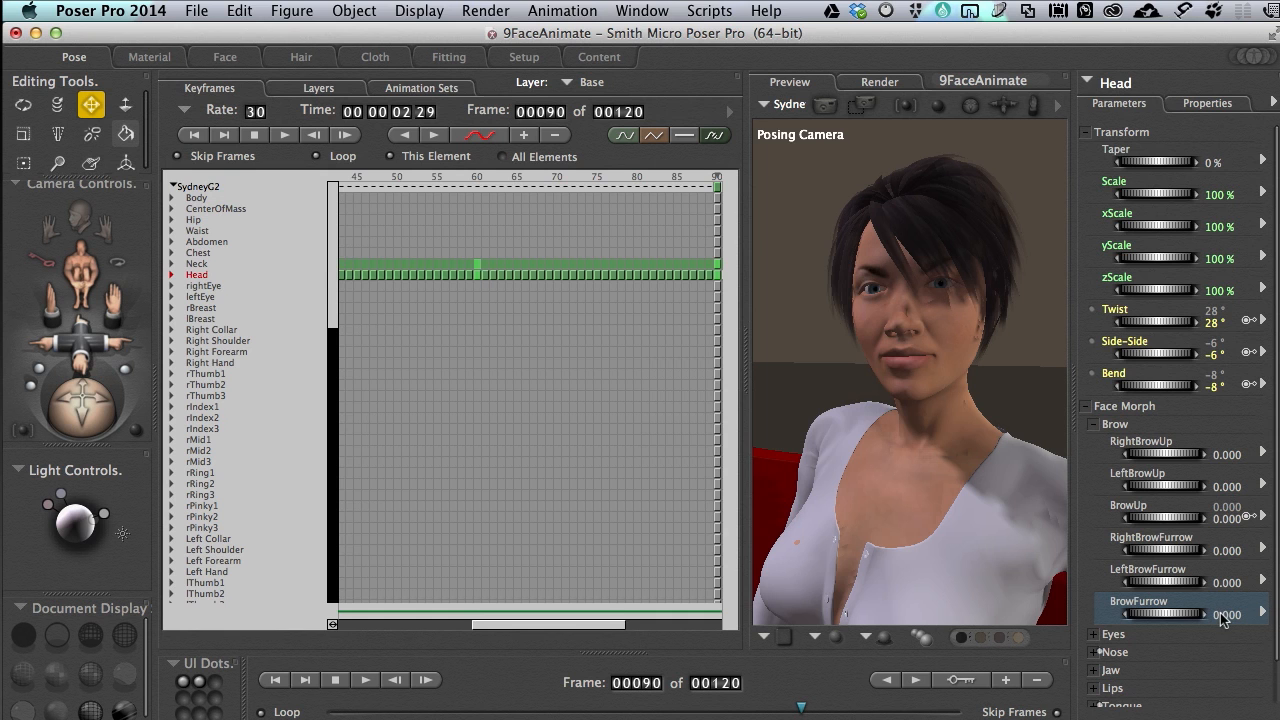
Set the Head's BrowUp morph to 0.5 at frame 90
left_click(1227, 519)
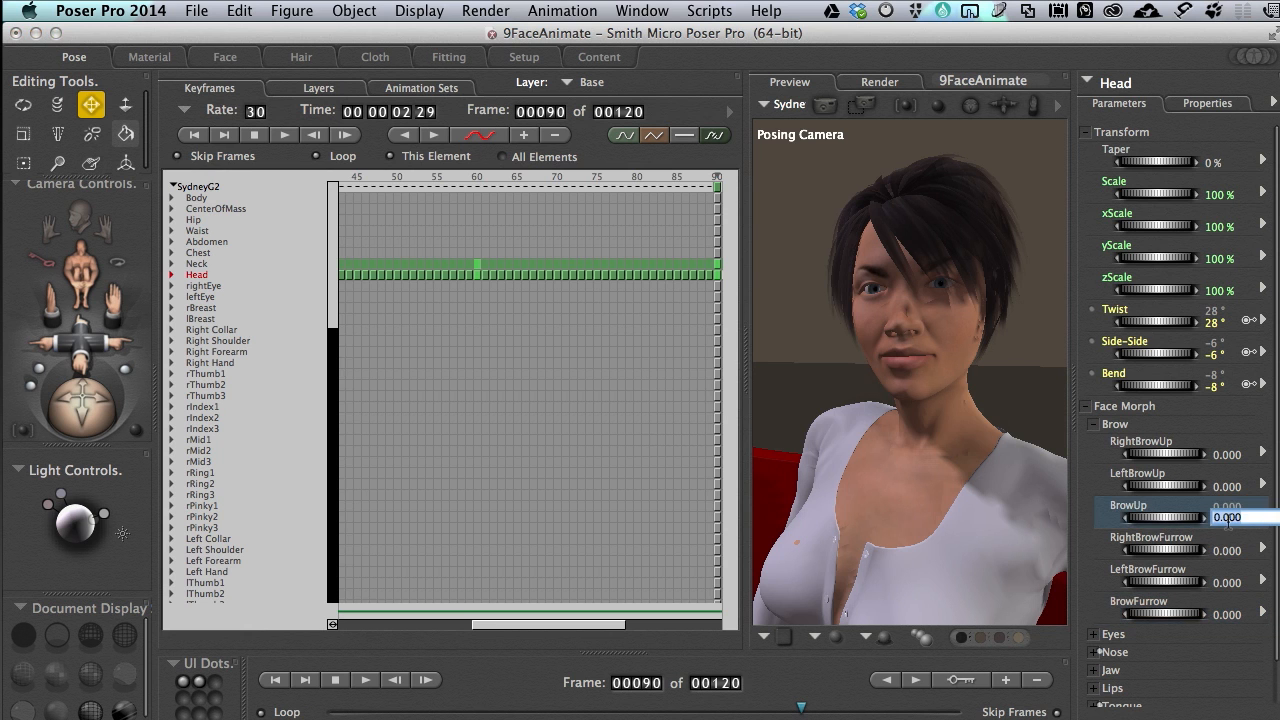
type(".5")
key("Return")
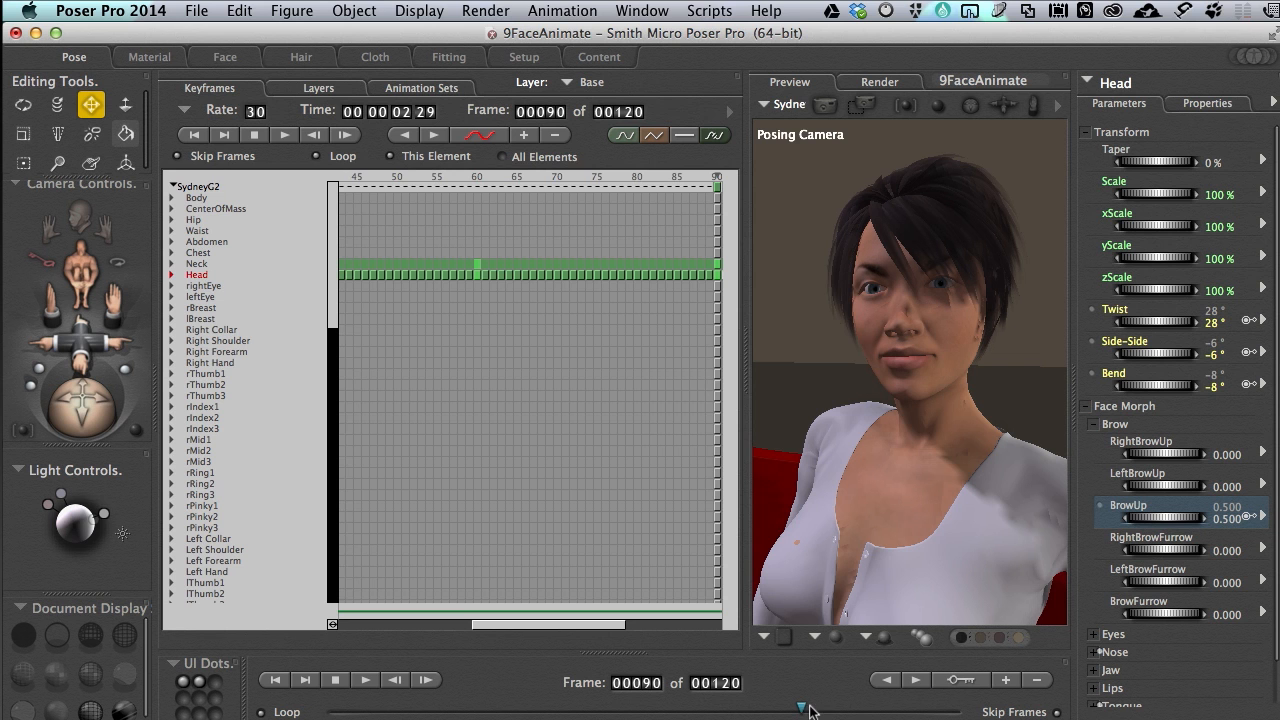
Scrub back to the start of the animation and forward to frame 15, and expand the Eyes morphs in place of Brow
left_click_drag(800, 710, 333, 710)
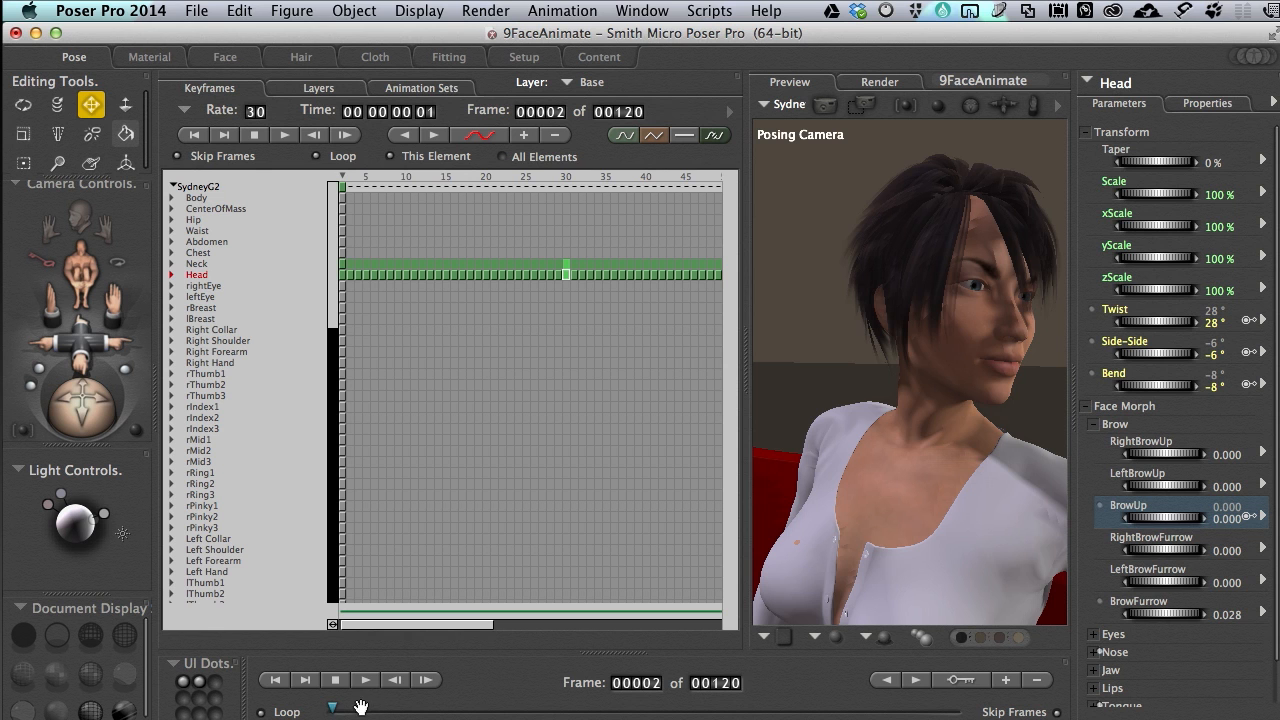
left_click_drag(333, 709, 403, 711)
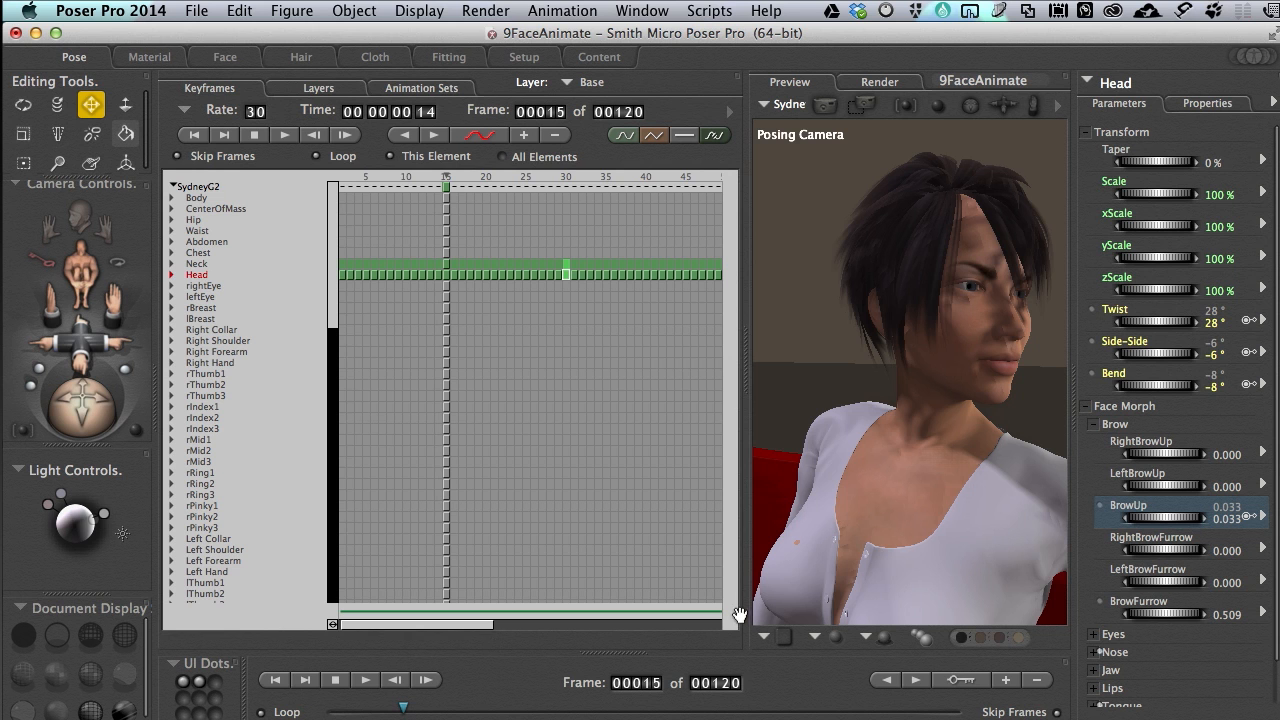
left_click(1094, 425)
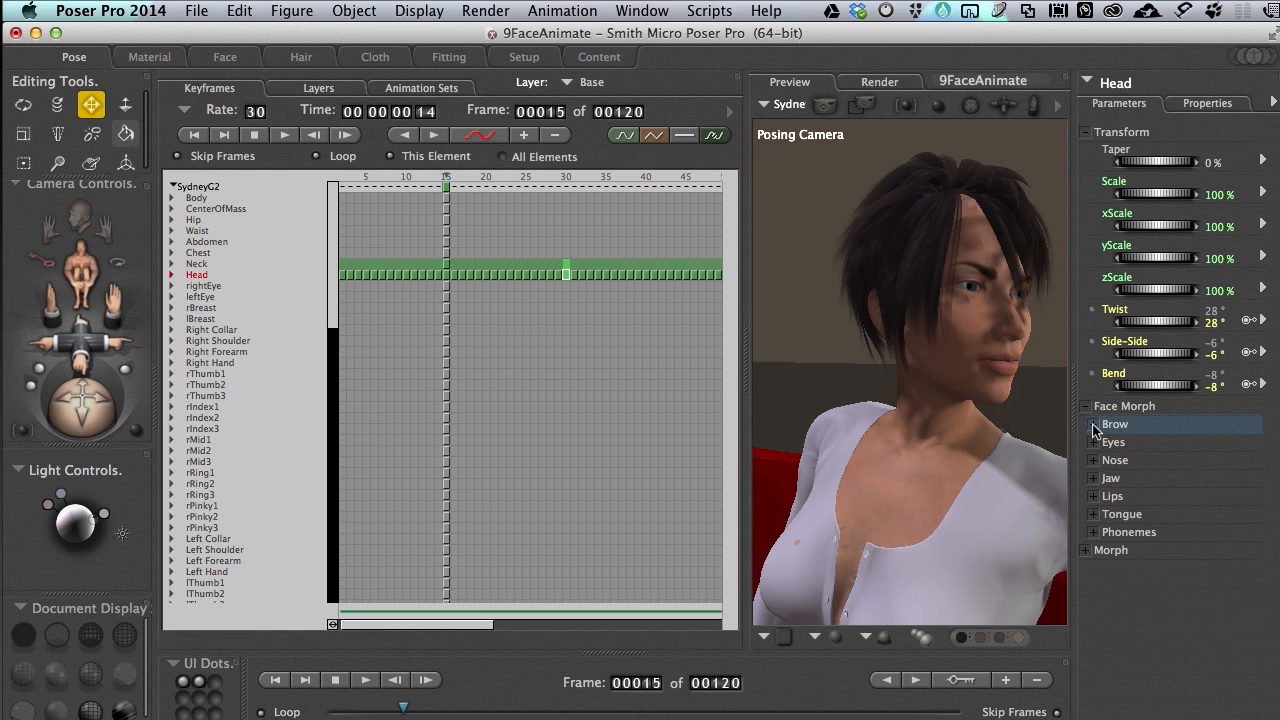
left_click(1094, 443)
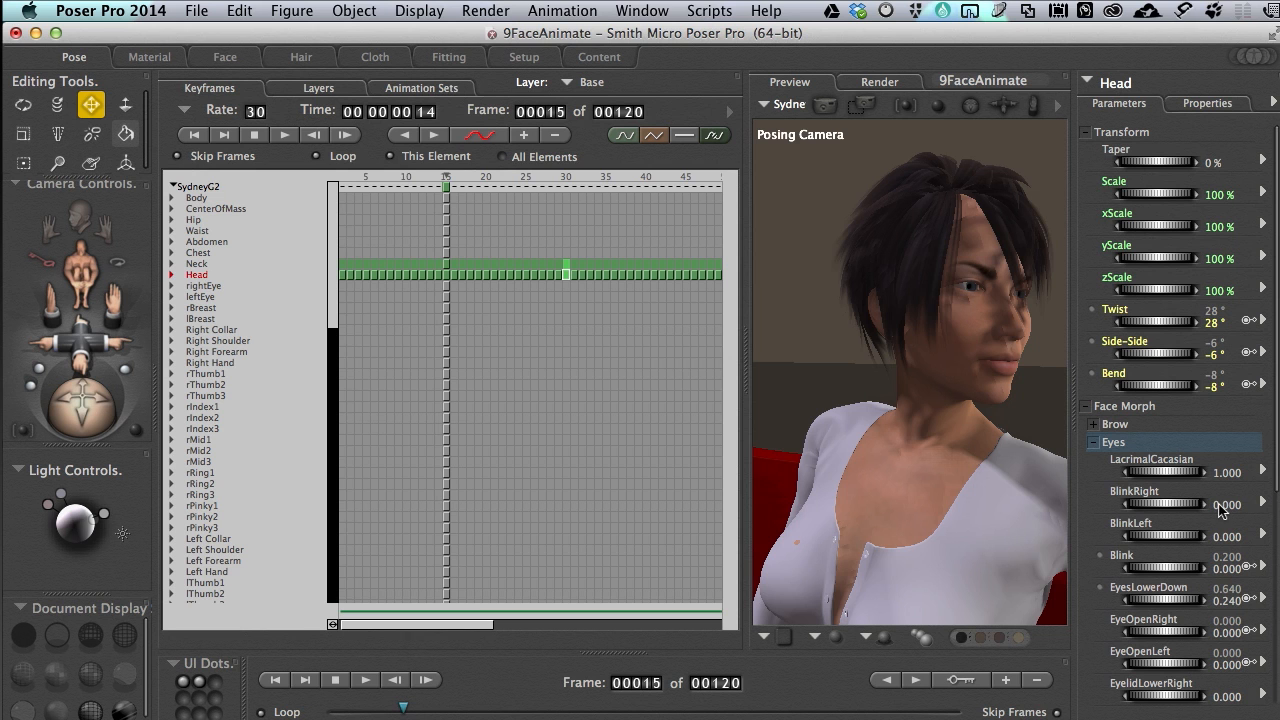
Try setting BlinkRight to 0.1 and BlinkLeft to 0.01 at frame 15, and undo both changes
left_click(1216, 504)
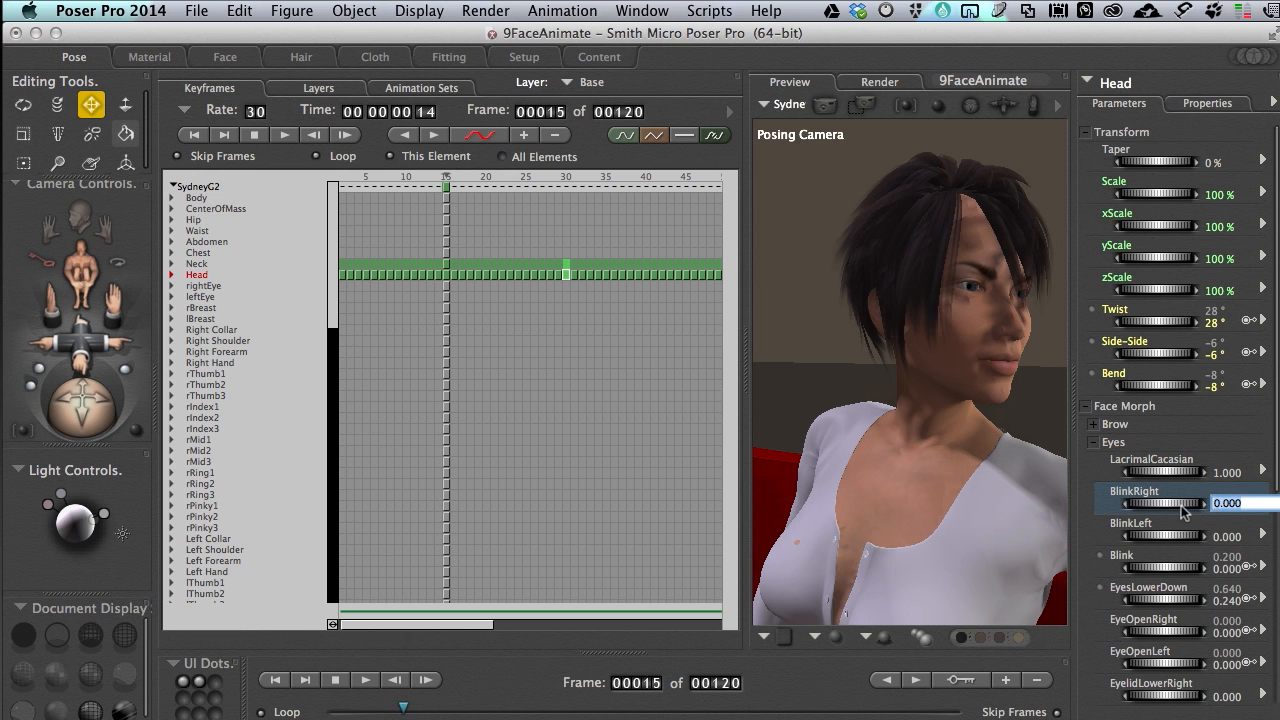
key("Return")
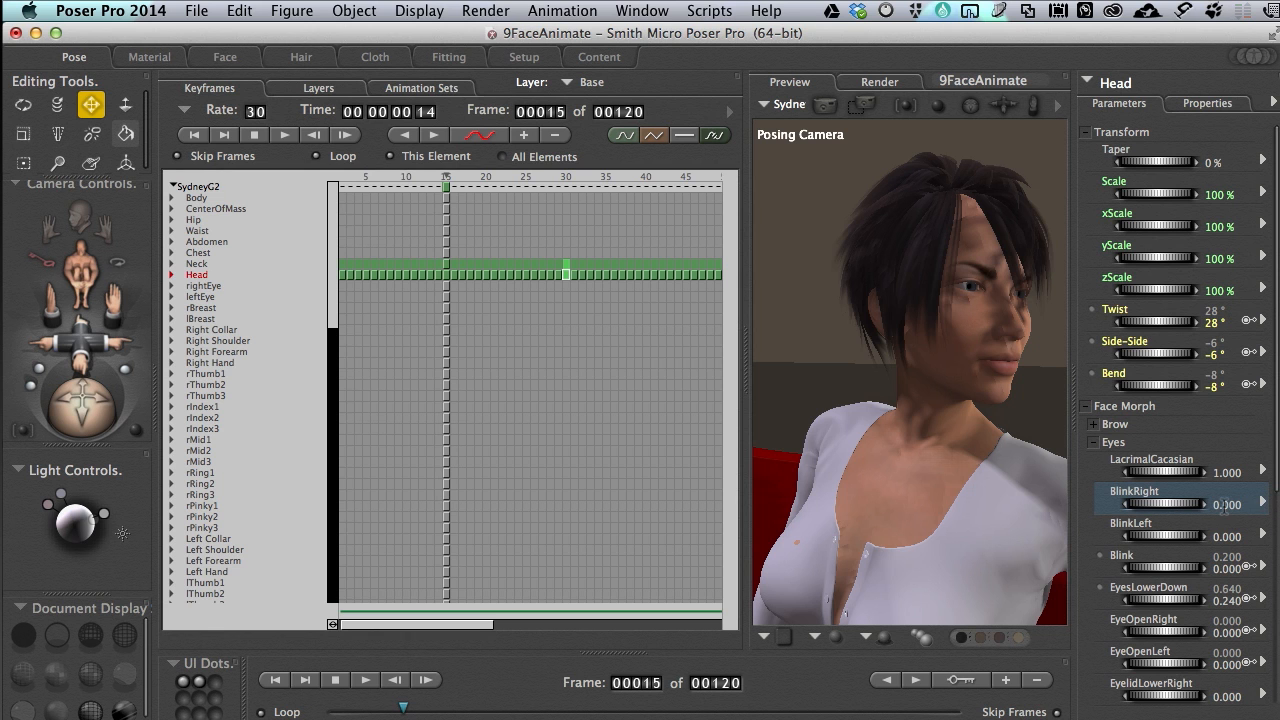
left_click(1226, 505)
type(".")
key("Return")
left_click(1229, 534)
type(".0")
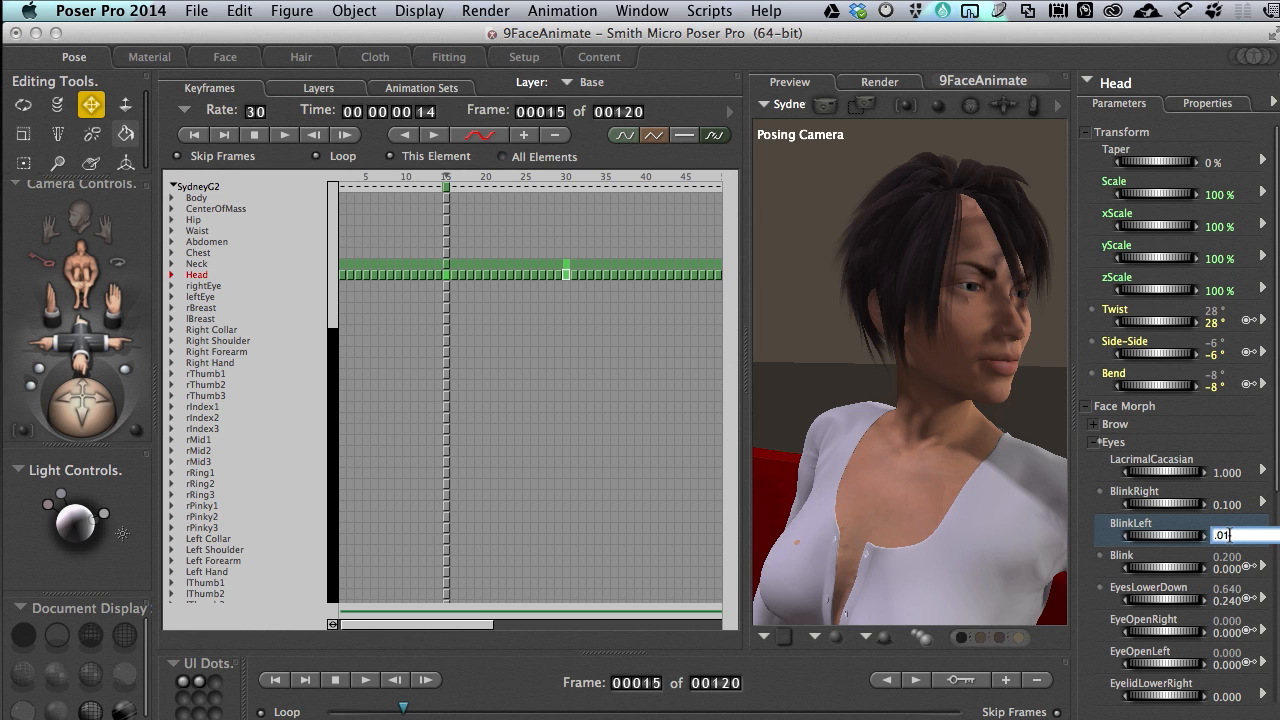
type("1")
key("Return")
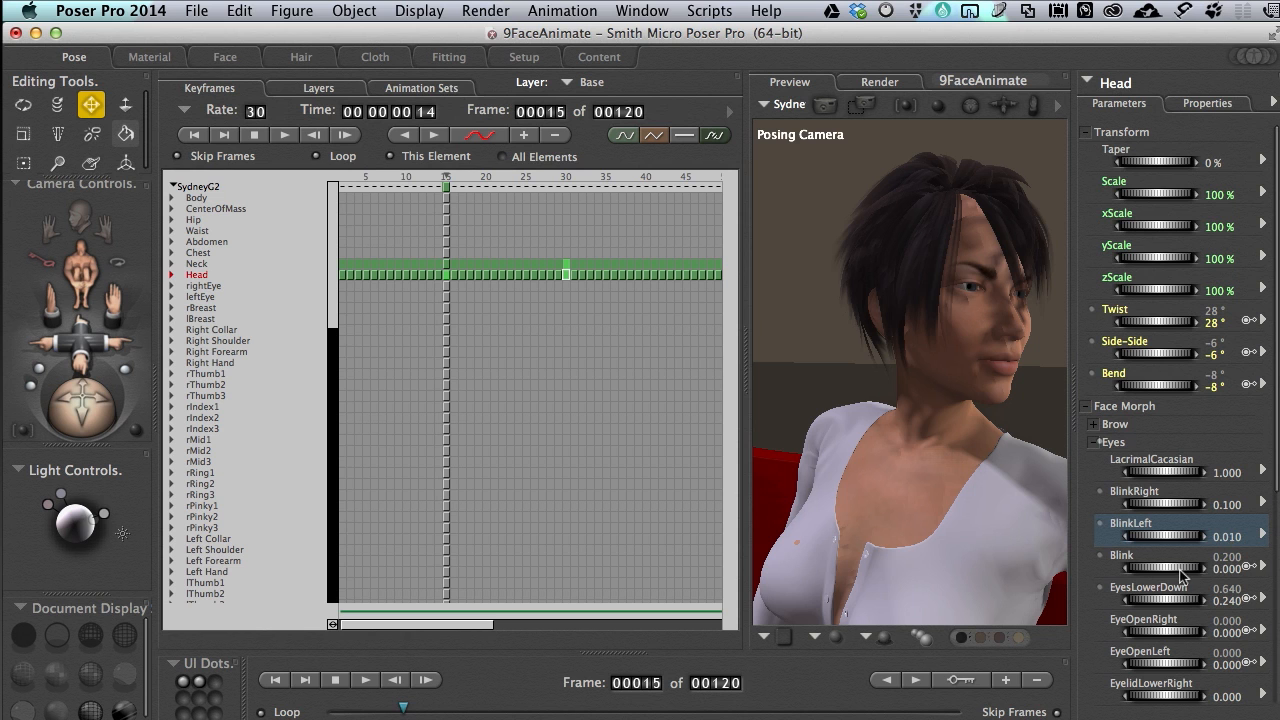
key("super+z")
key("super+z")
Set the Head's combined Blink morph to 0.1 at frame 15
left_click(1227, 567)
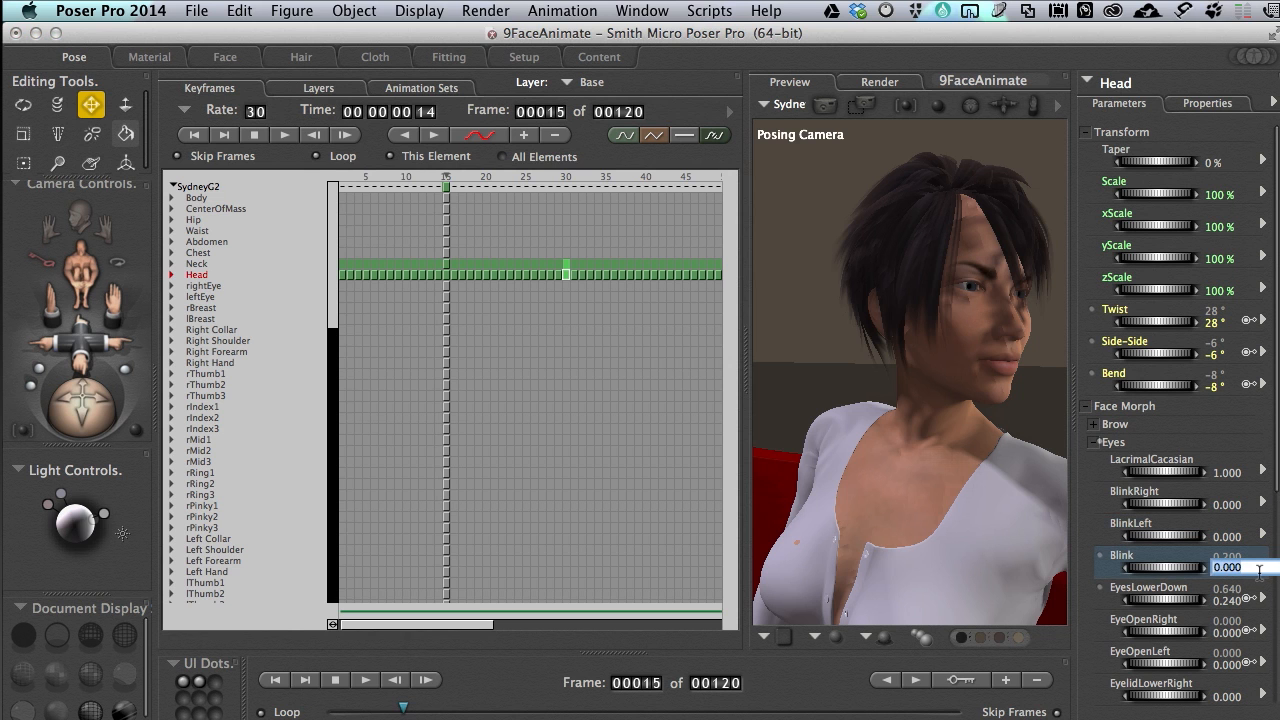
type("0.1")
key("Return")
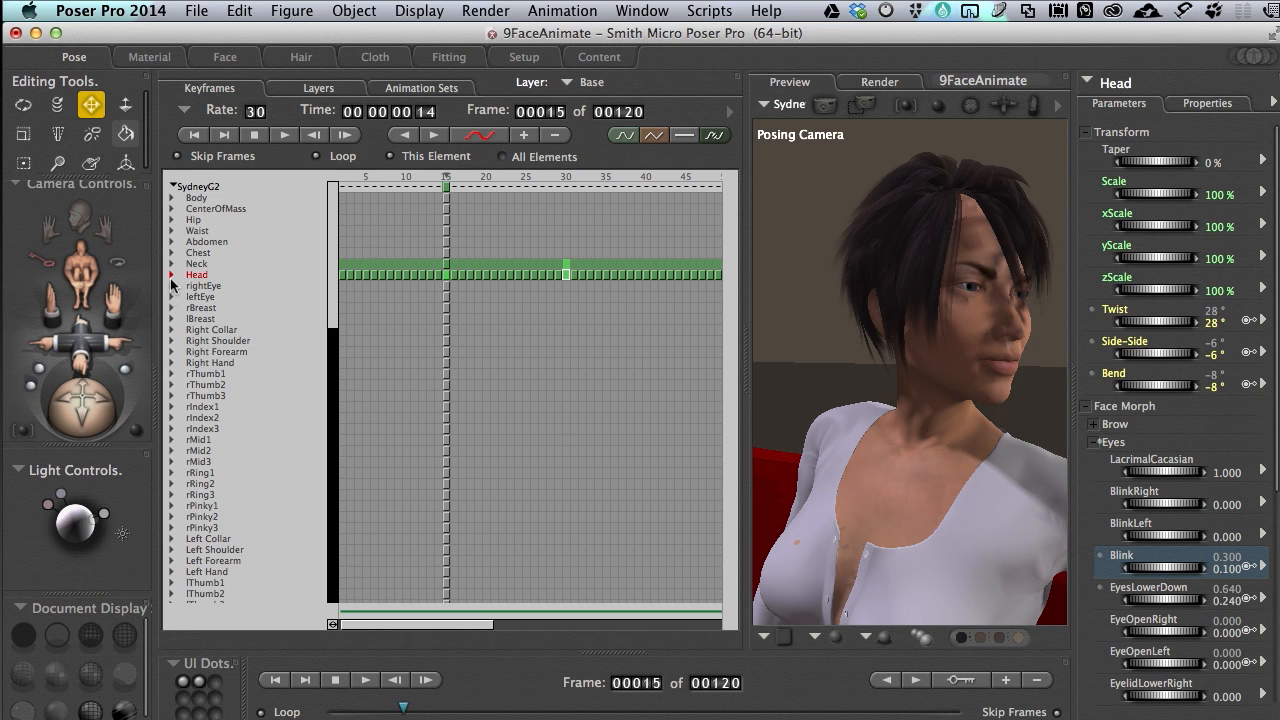
Expand the Head's parameters in the keyframe list and locate the Blink track
left_click(172, 275)
left_click(172, 275)
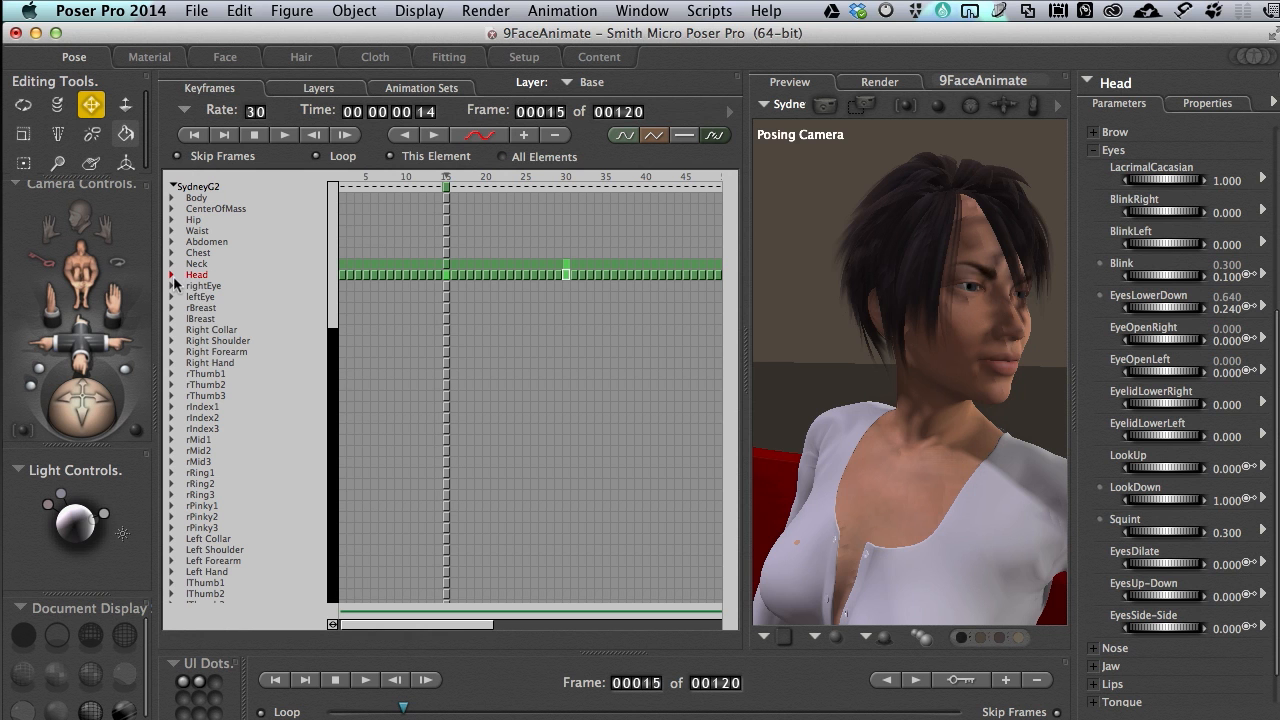
left_click(173, 275)
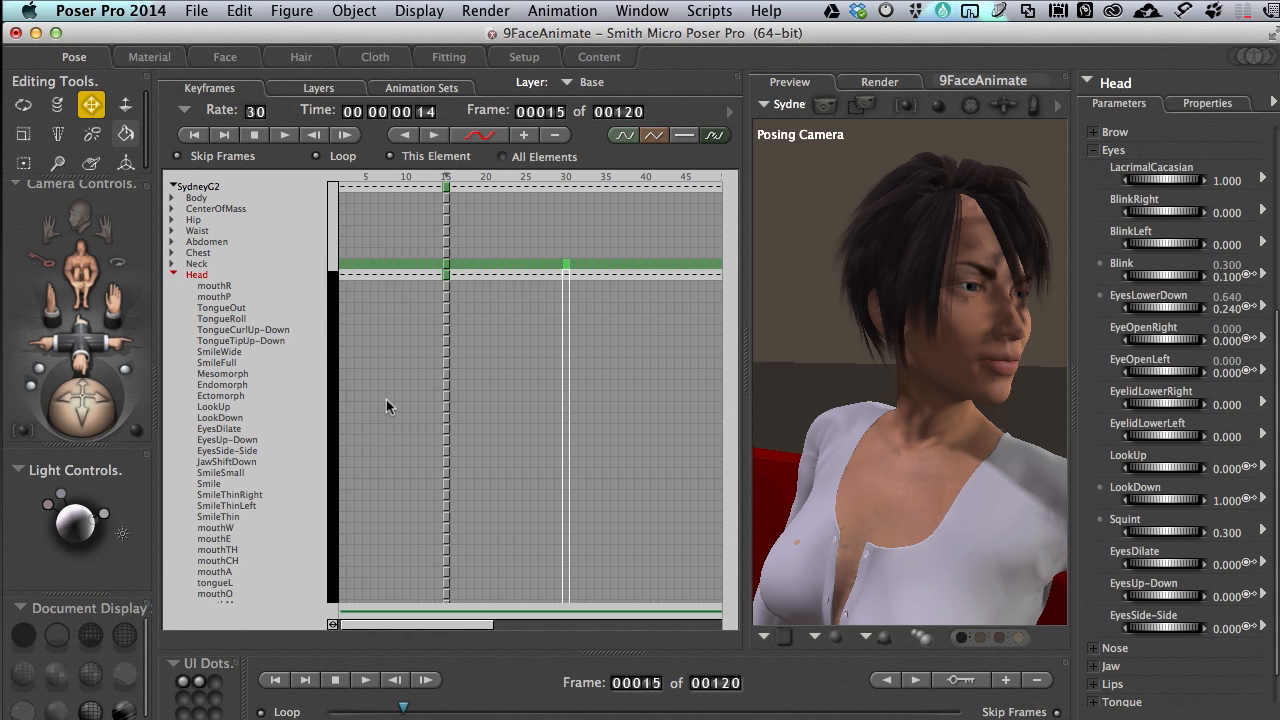
scroll(386, 405, "down", 10)
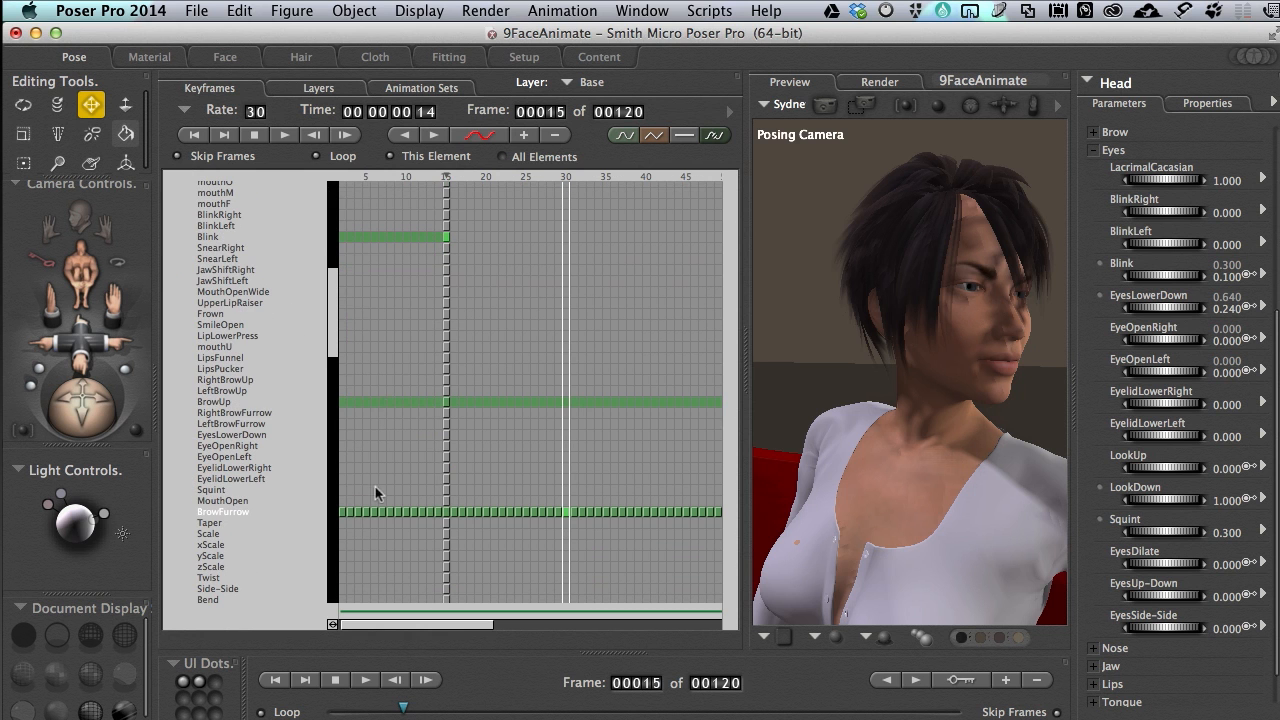
scroll(259, 540, "up", 2)
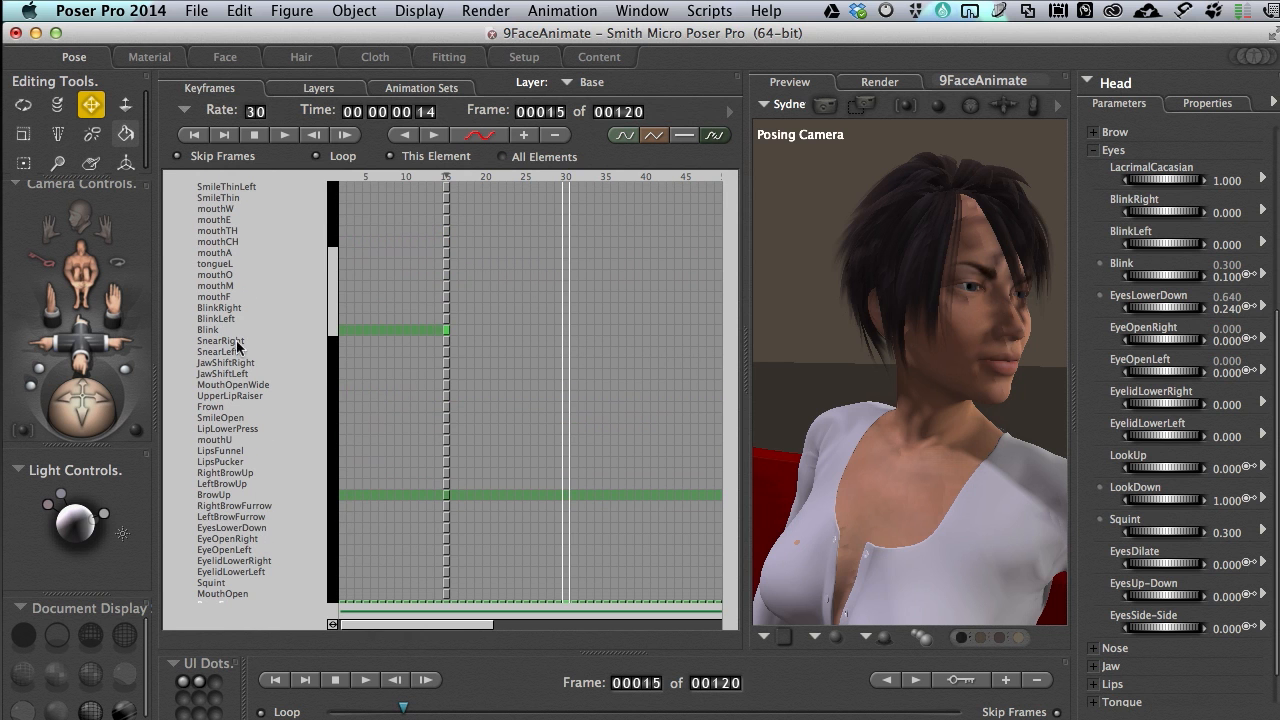
scroll(480, 342, "up", 2)
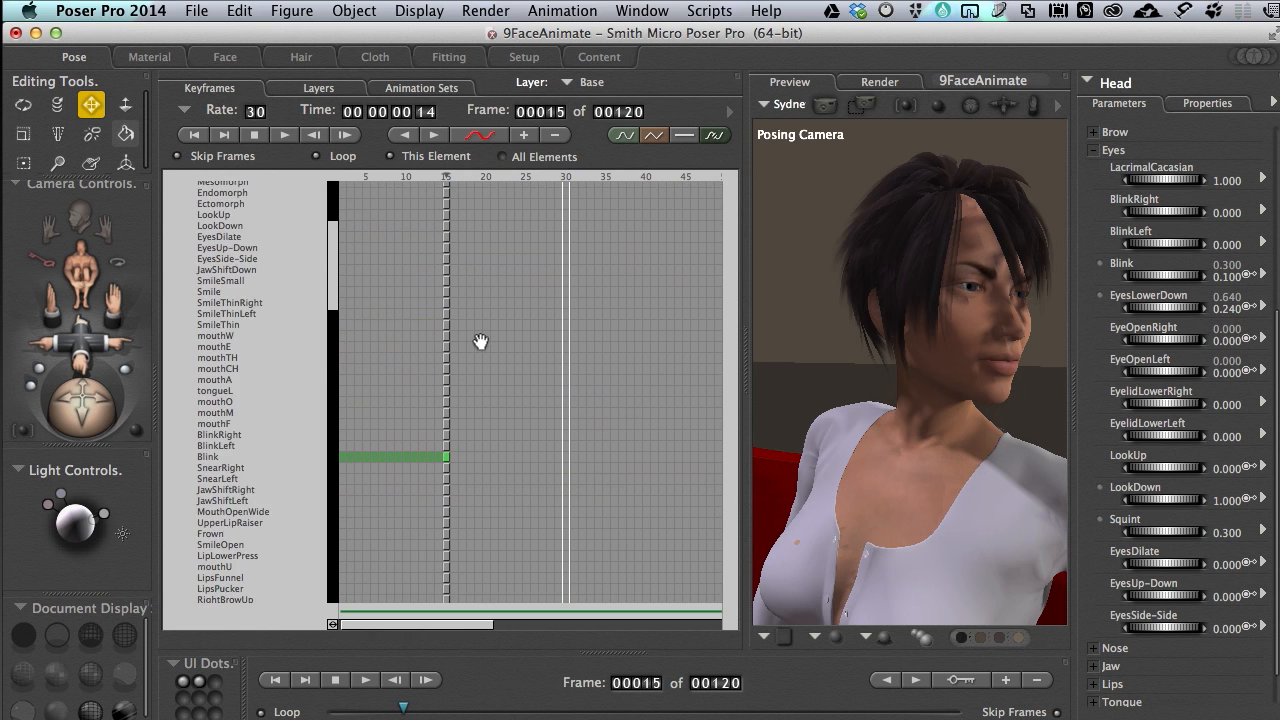
scroll(480, 342, "up", 1)
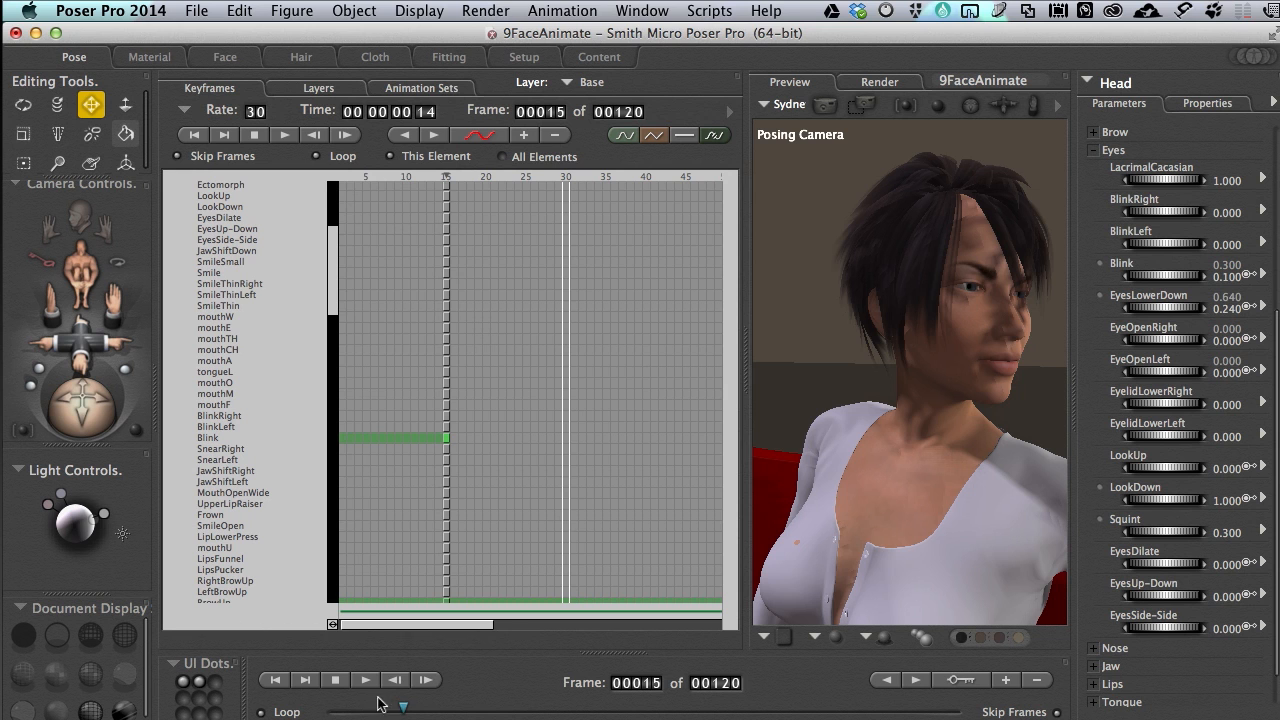
Advance two frames to frame 17 and set the Blink morph to 1
left_click(427, 681)
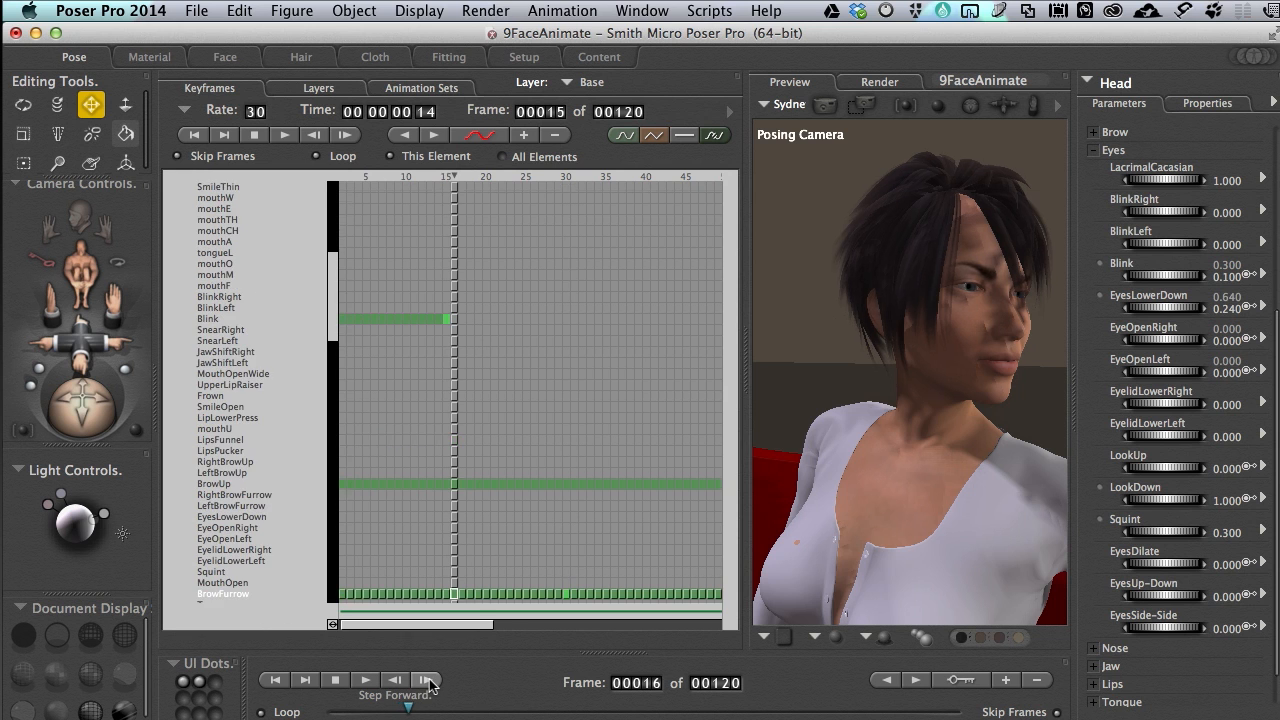
left_click(427, 681)
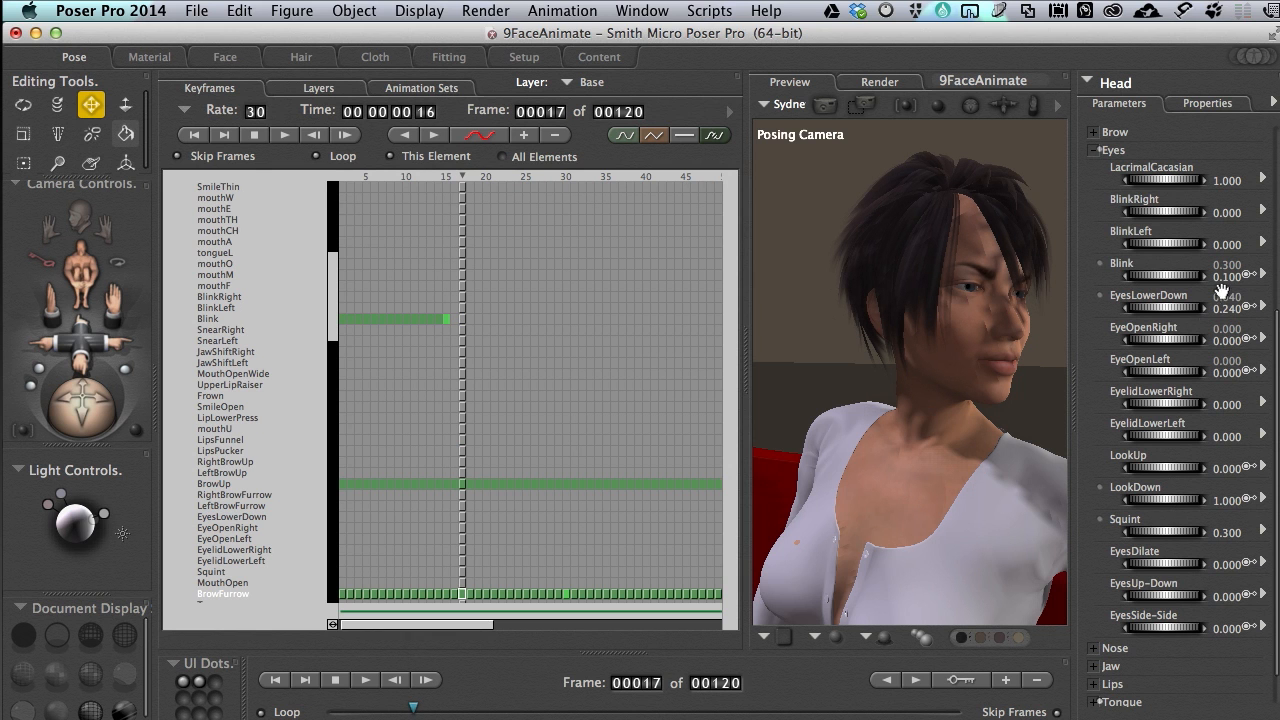
left_click(1222, 276)
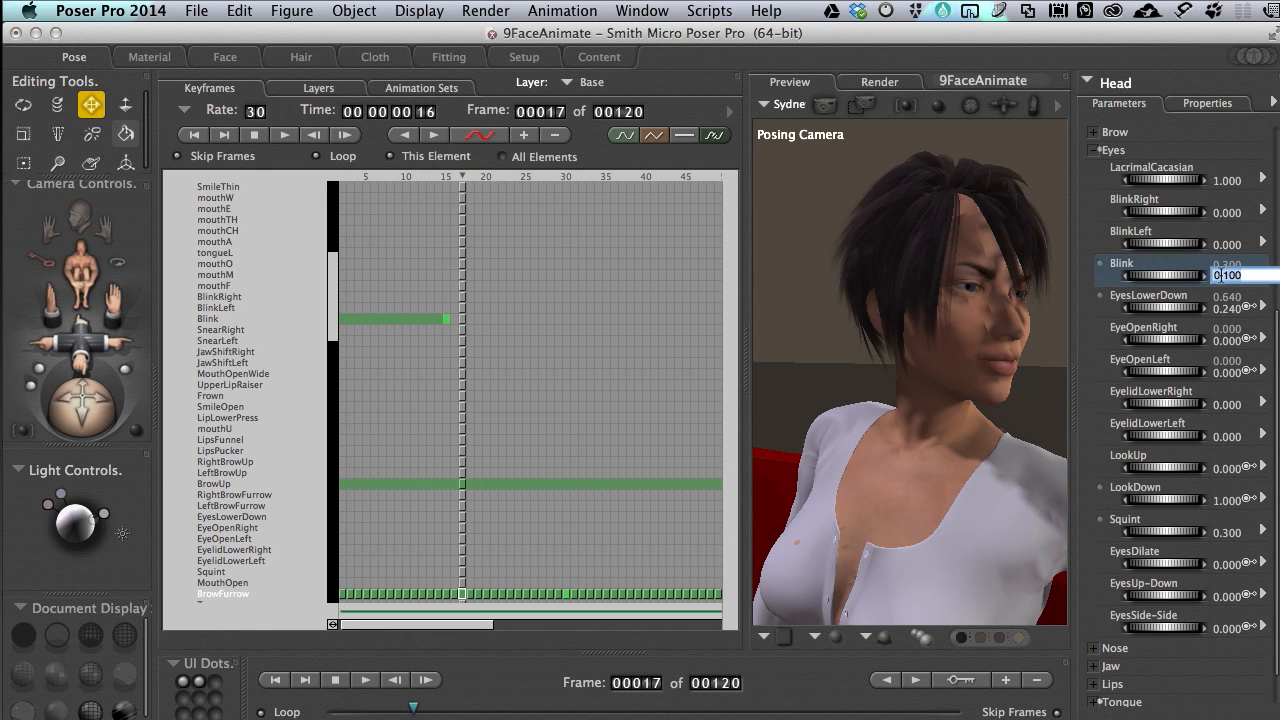
type("1")
key("Return")
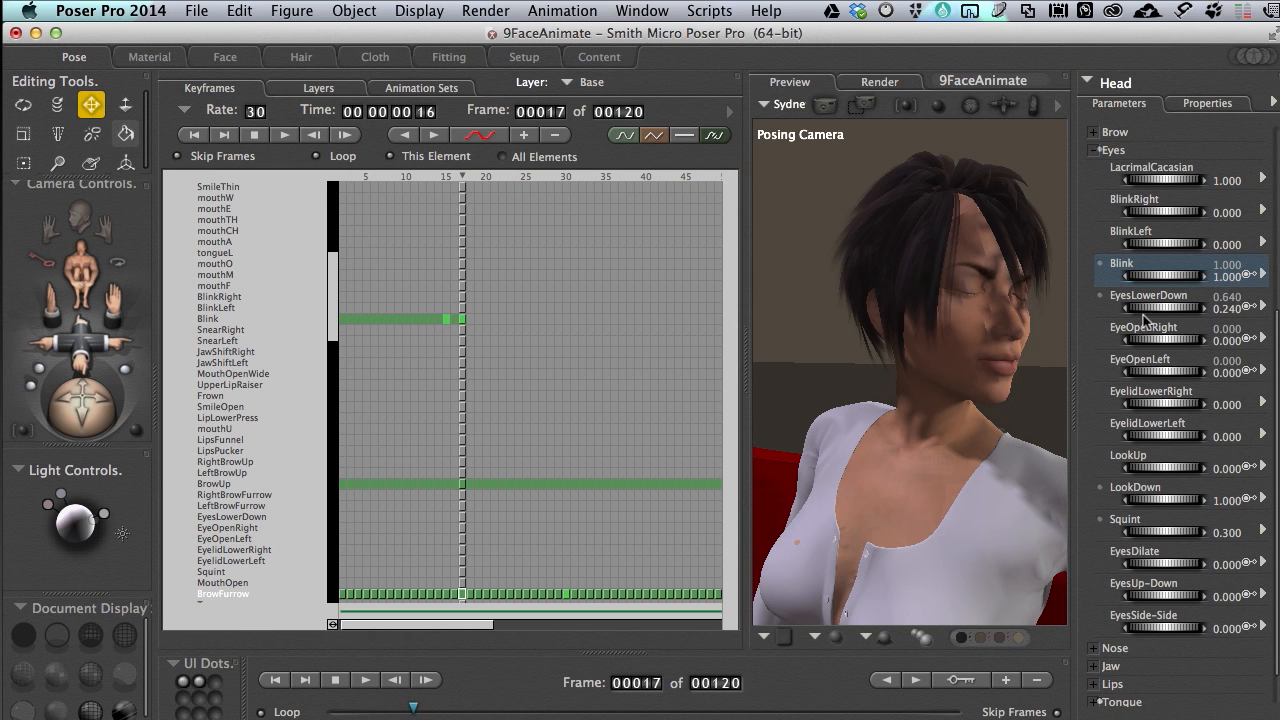
Advance two more frames to frame 19 and set the Blink morph to 0
left_click(425, 681)
left_click(425, 681)
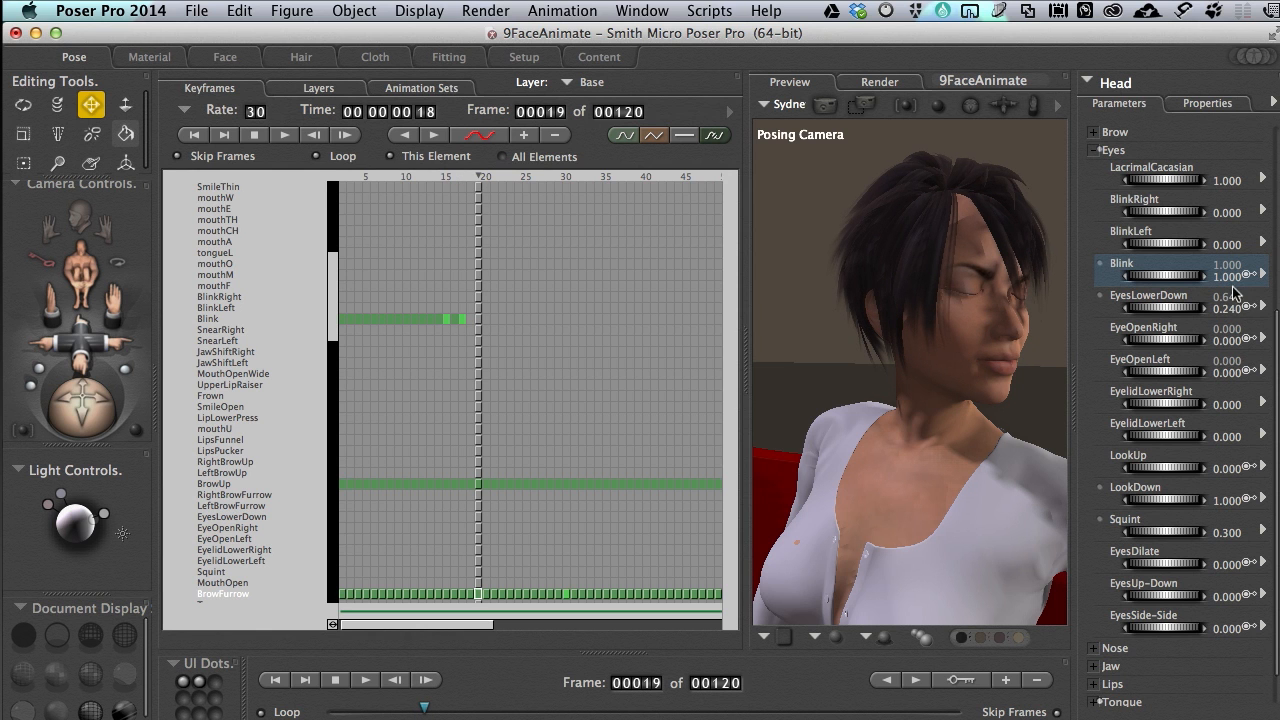
left_click(1227, 276)
type("0")
key("Return")
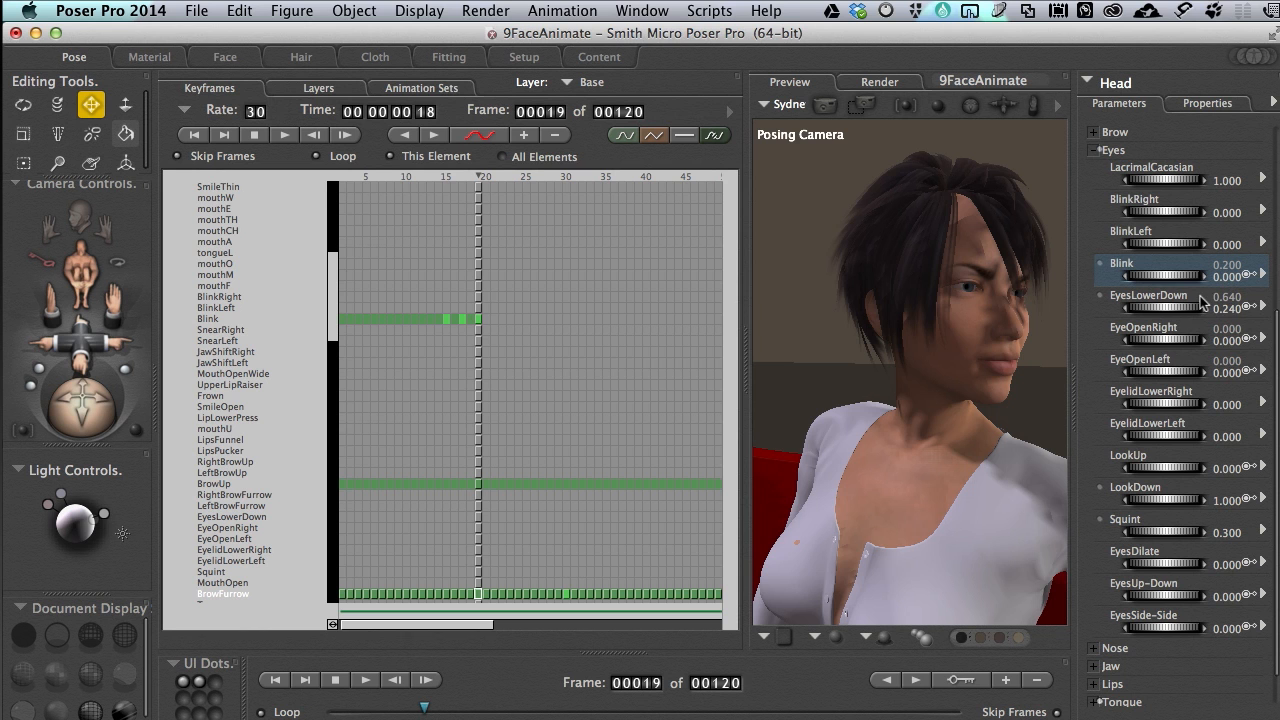
Advance two frames to frame 21 and set the Blink morph to 1
left_click(426, 680)
left_click(426, 680)
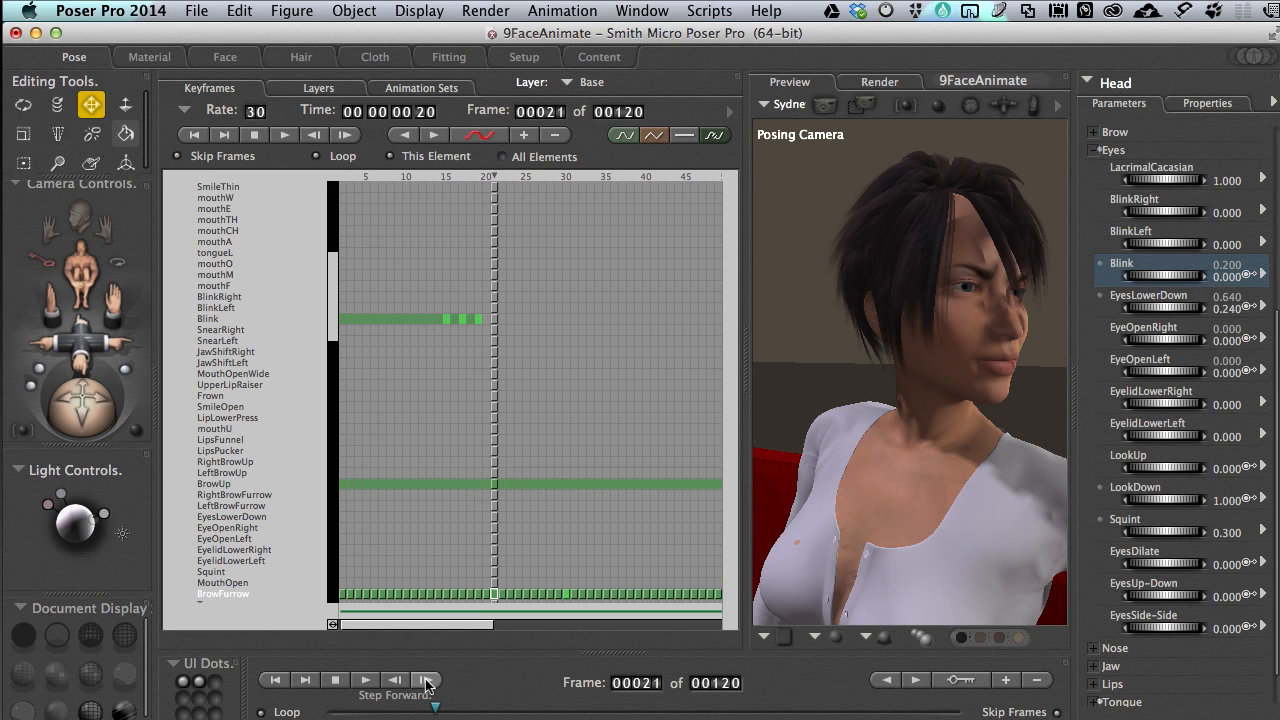
left_click(1226, 277)
type("1")
key("Return")
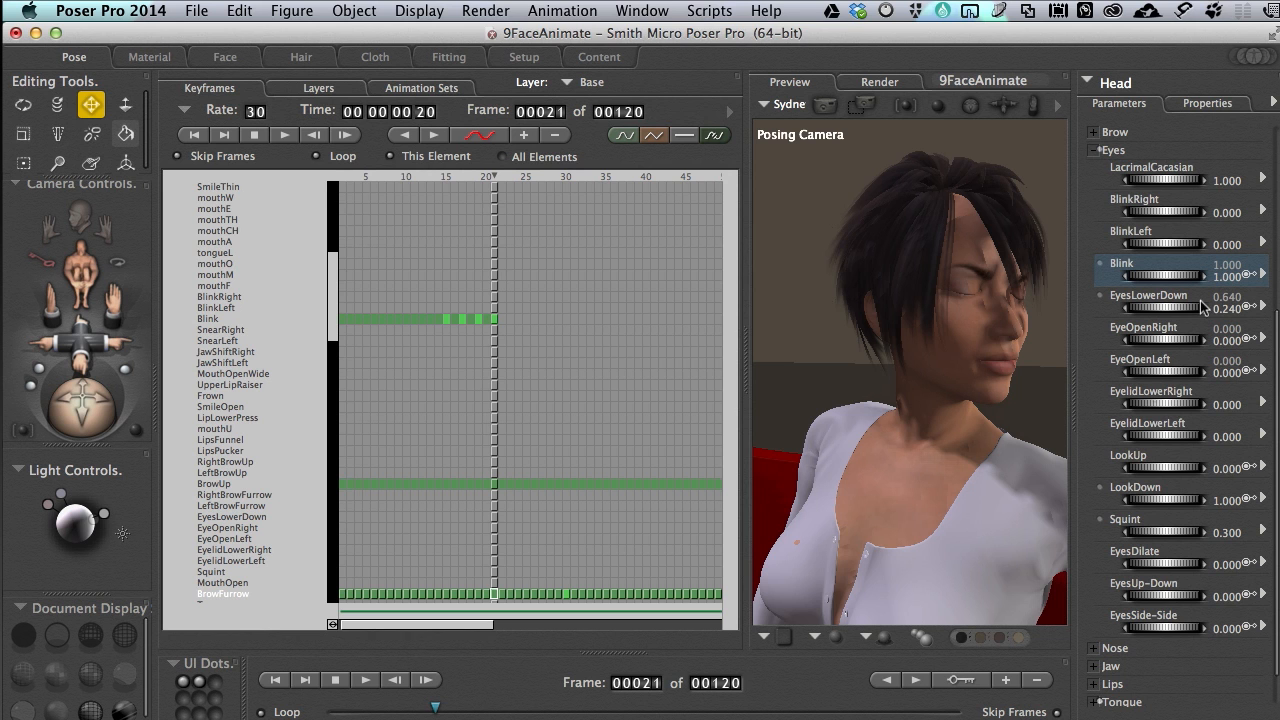
Advance two frames to frame 23 and set the Blink morph to 0
left_click(428, 681)
left_click(428, 681)
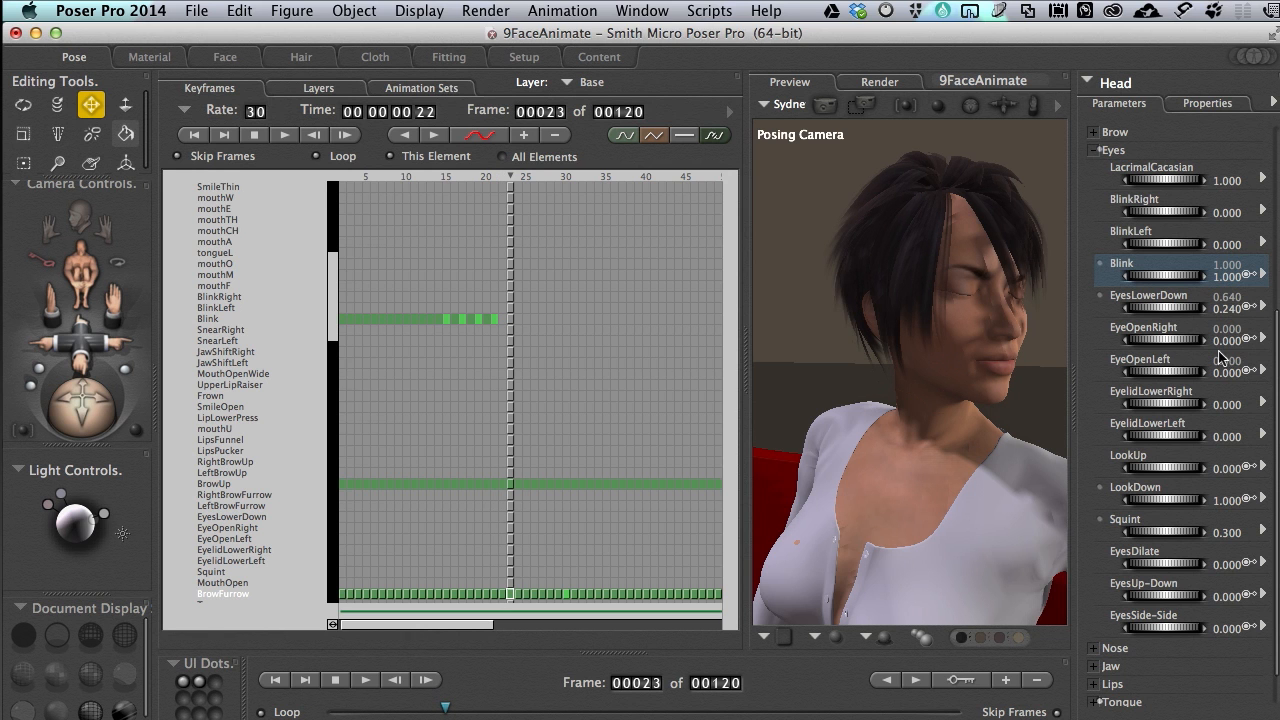
left_click(1224, 277)
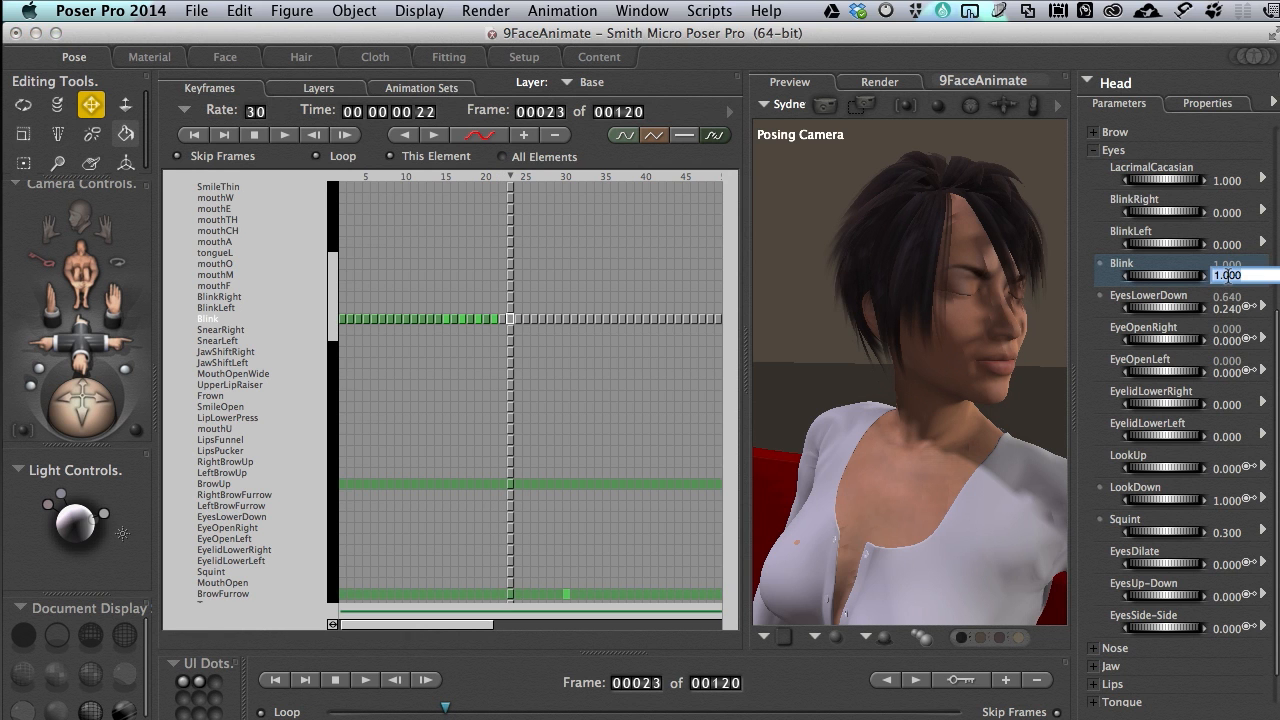
type("0")
key("Return")
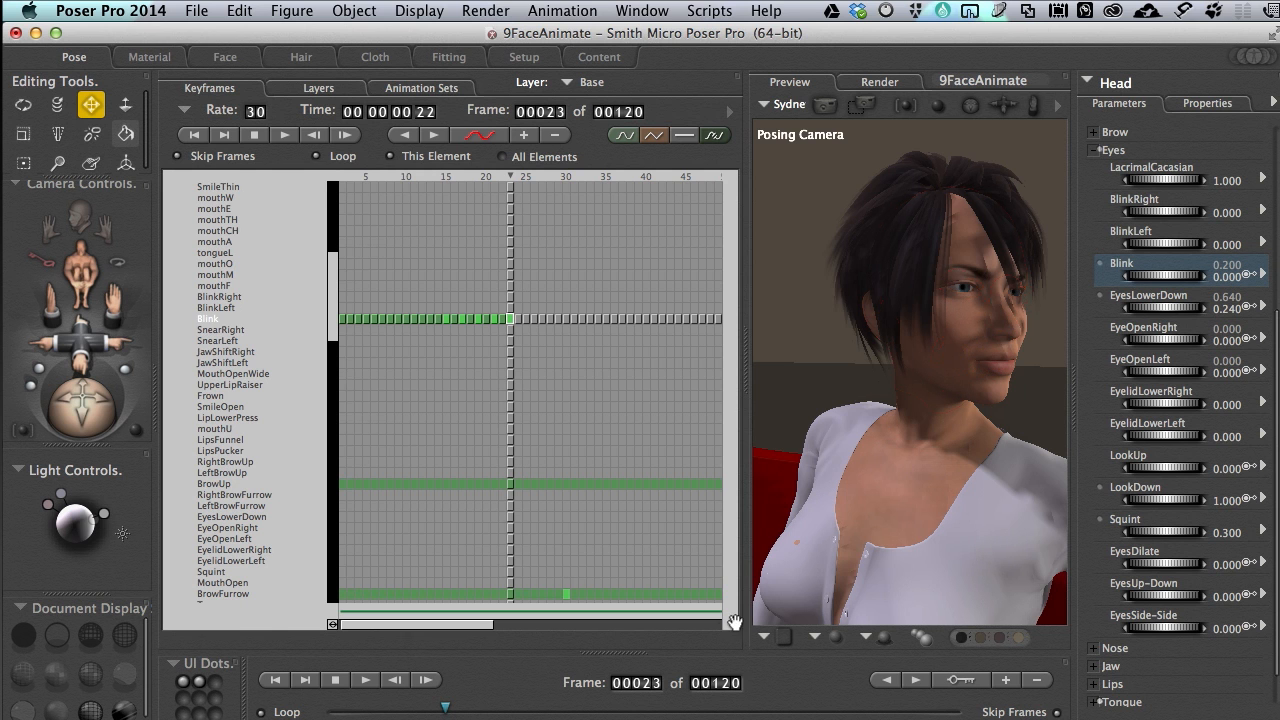
Scrub back to frame 8 and examine the figure's eyes up close ahead of the first blink
left_click_drag(447, 710, 364, 686)
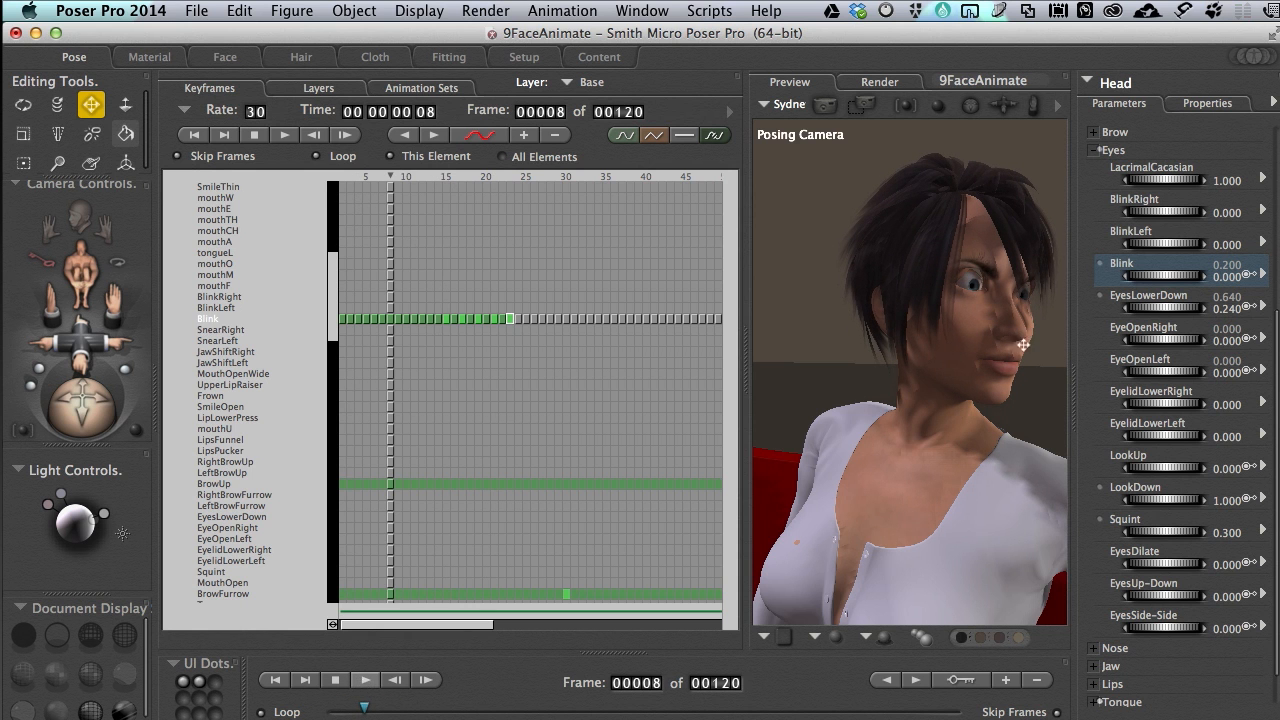
scroll(980, 297, "up", 5)
scroll(980, 297, "down", 8)
scroll(980, 297, "up", 3)
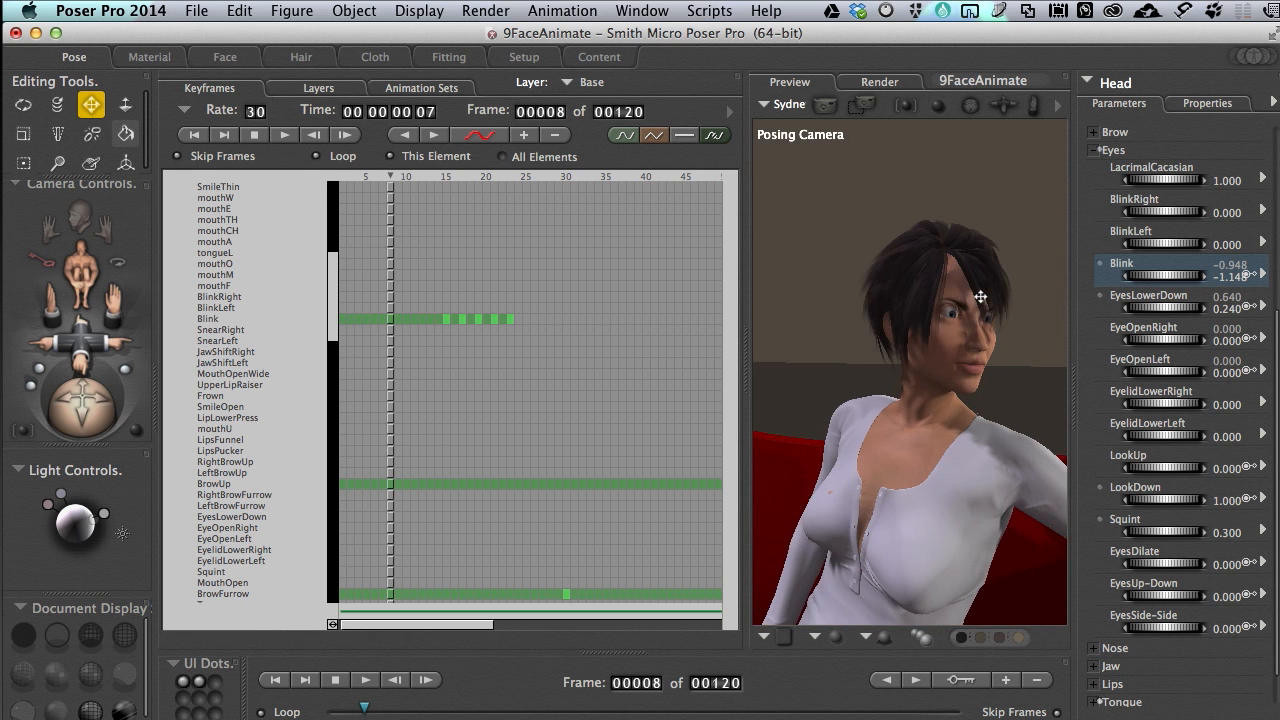
scroll(980, 297, "up", 3)
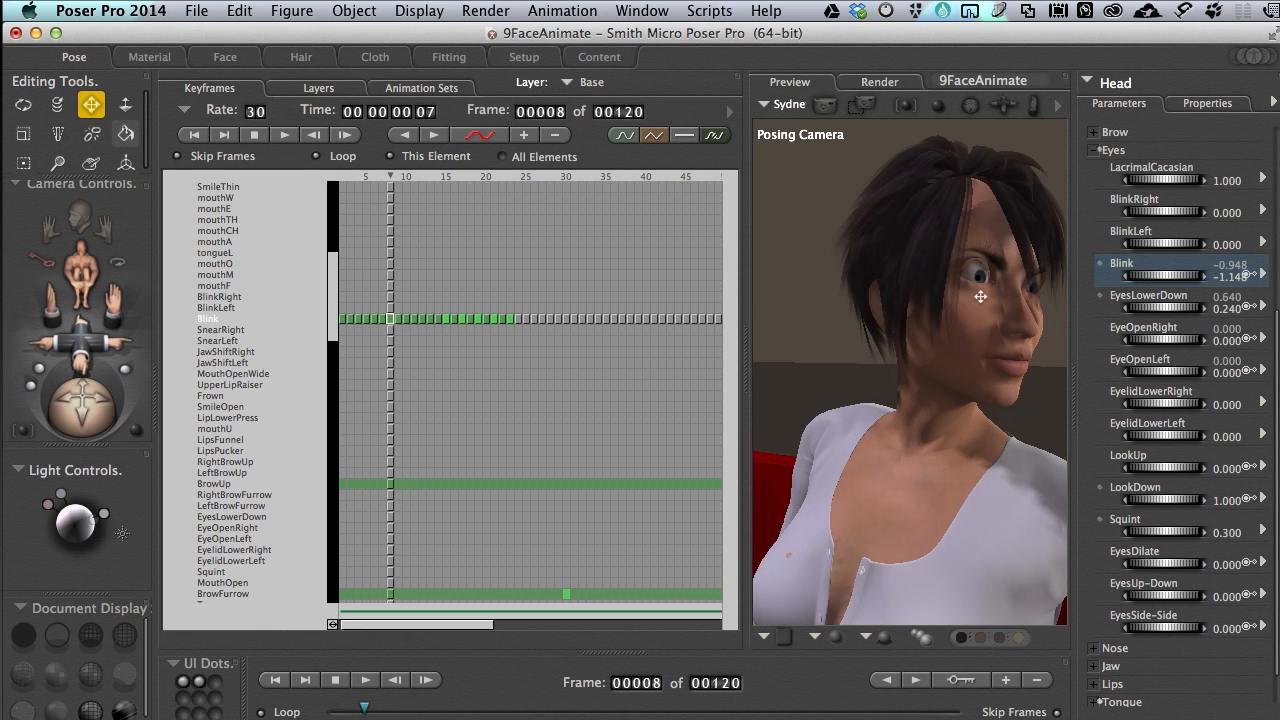
mouse_move(980, 297)
middle_mouse_down()
mouse_move(1060, 297)
mouse_move(979, 294)
middle_mouse_up()
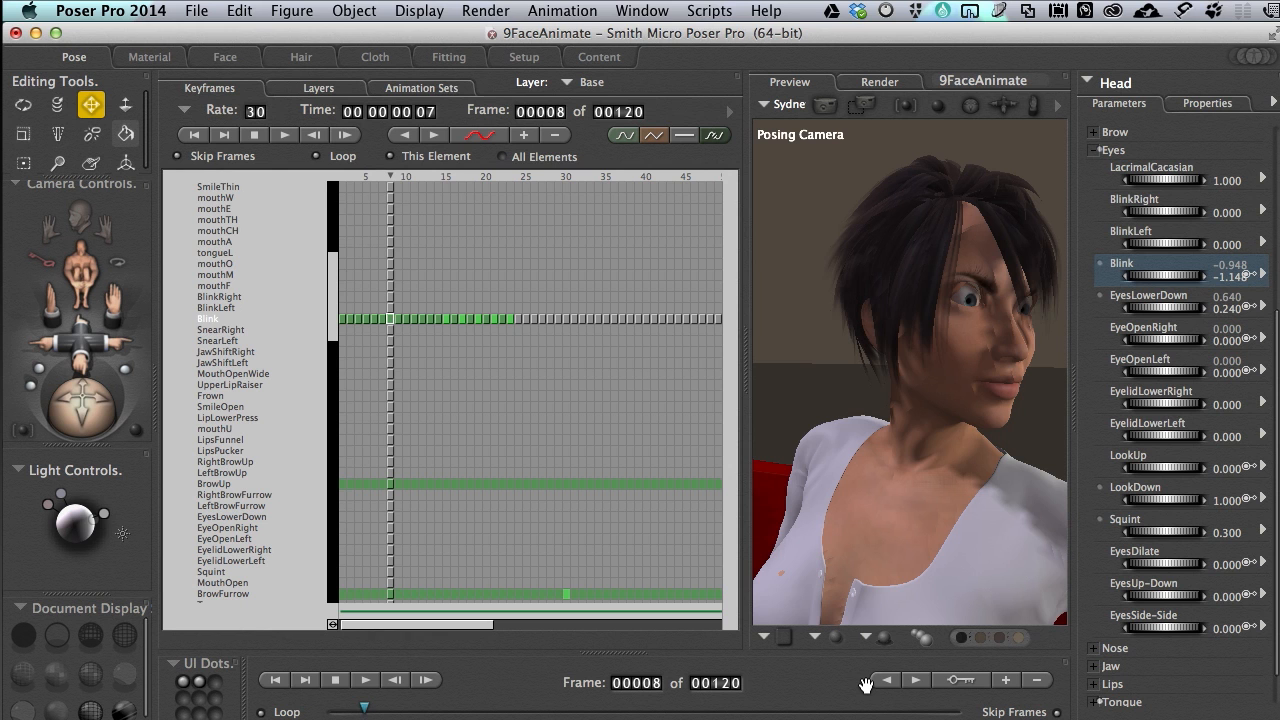
In the Blink animation graph, make the section from frame 1 to the frame 15 keyframe linear, and close the graph
left_click(480, 140)
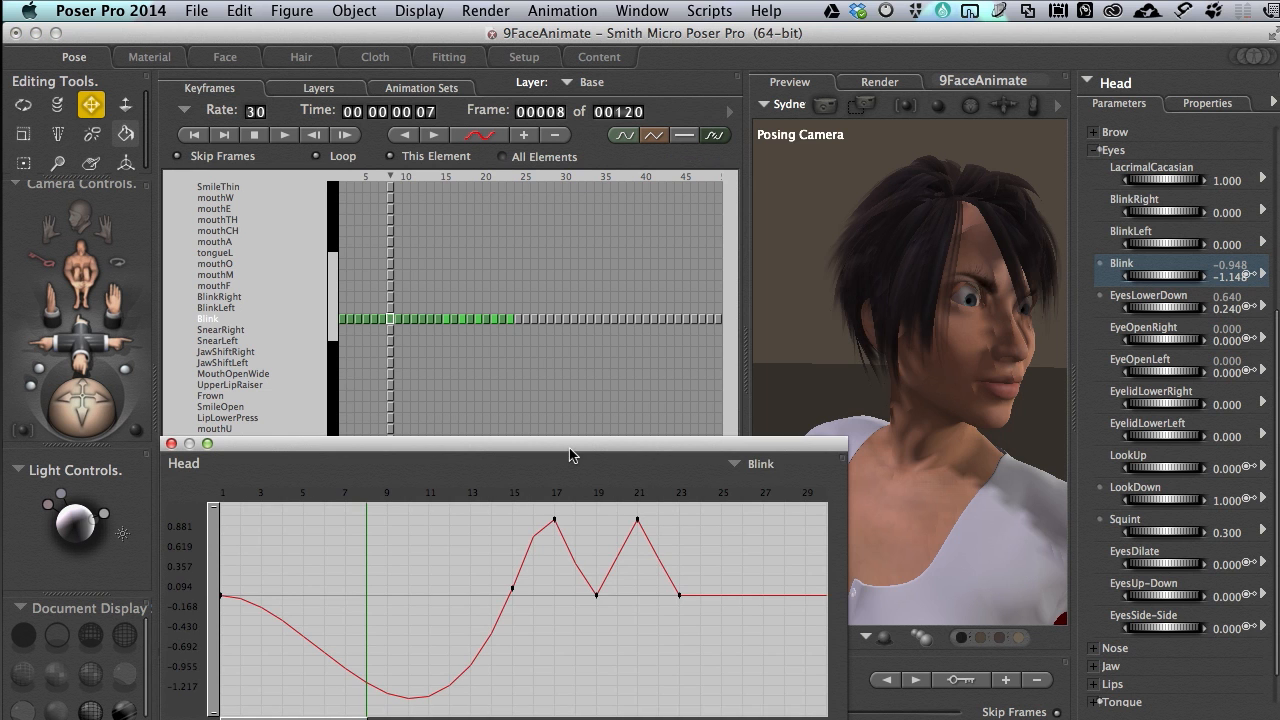
left_click_drag(569, 448, 664, 283)
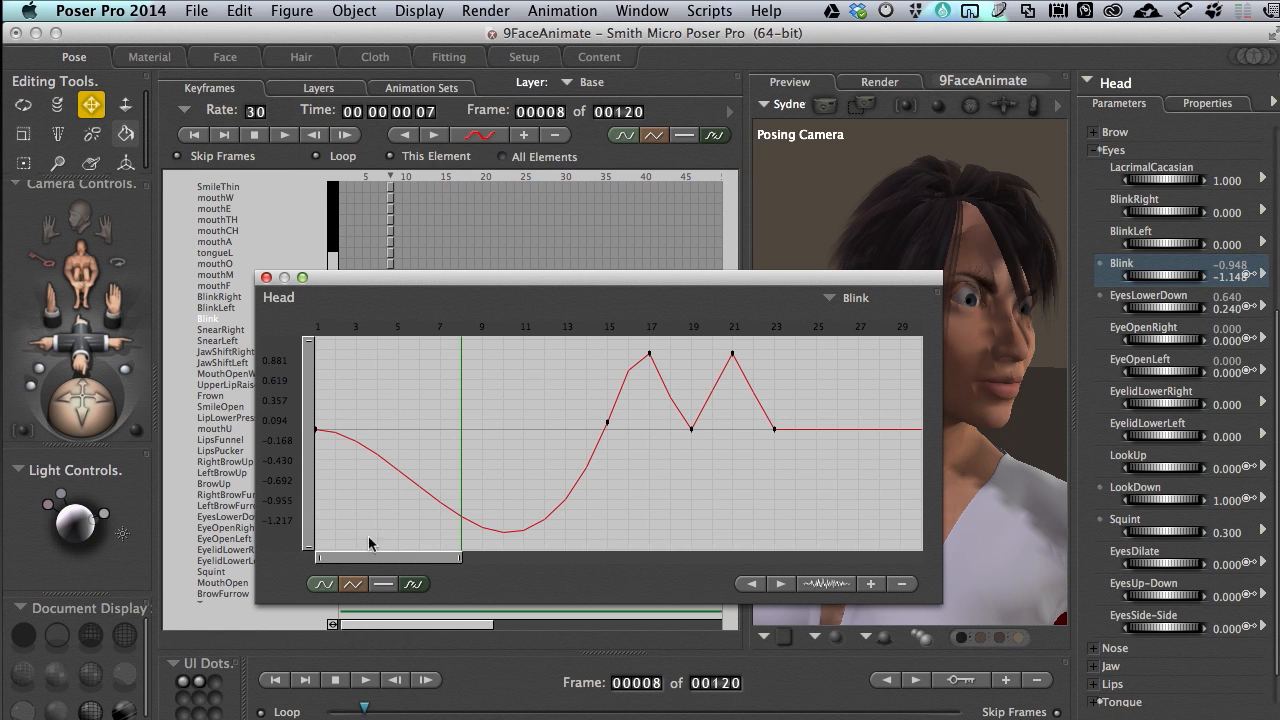
left_click(751, 583)
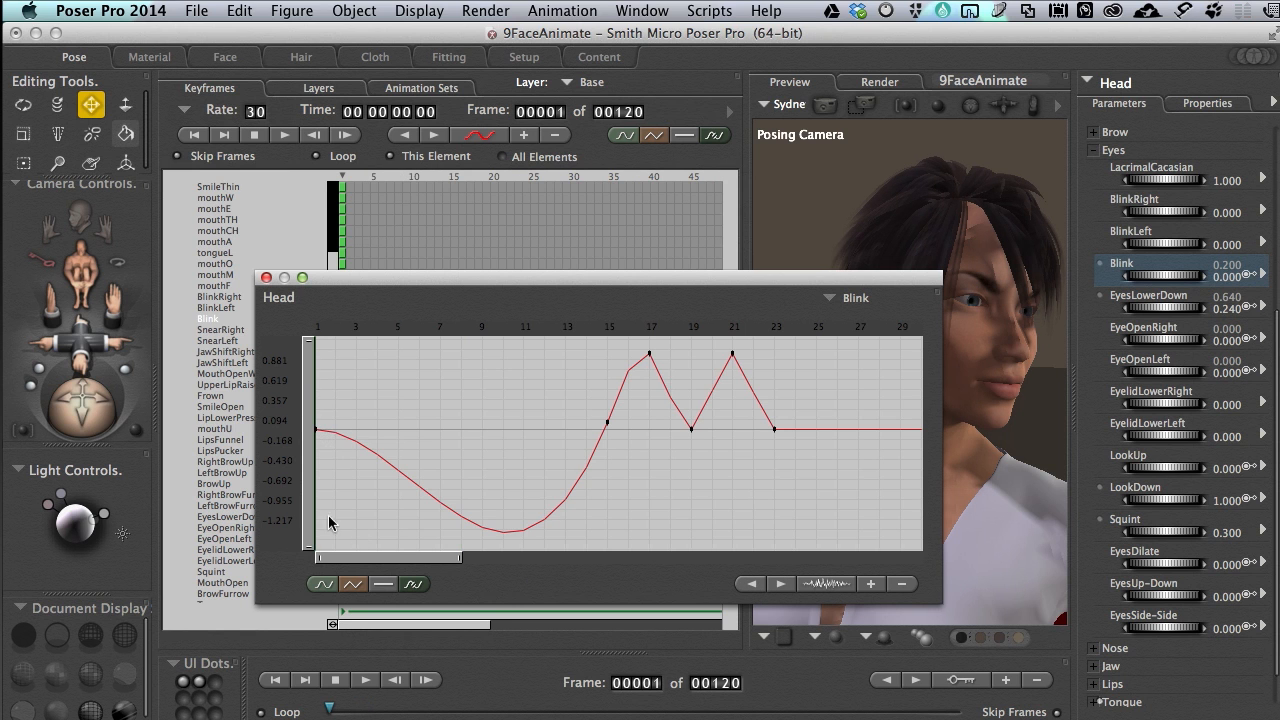
left_click(354, 586)
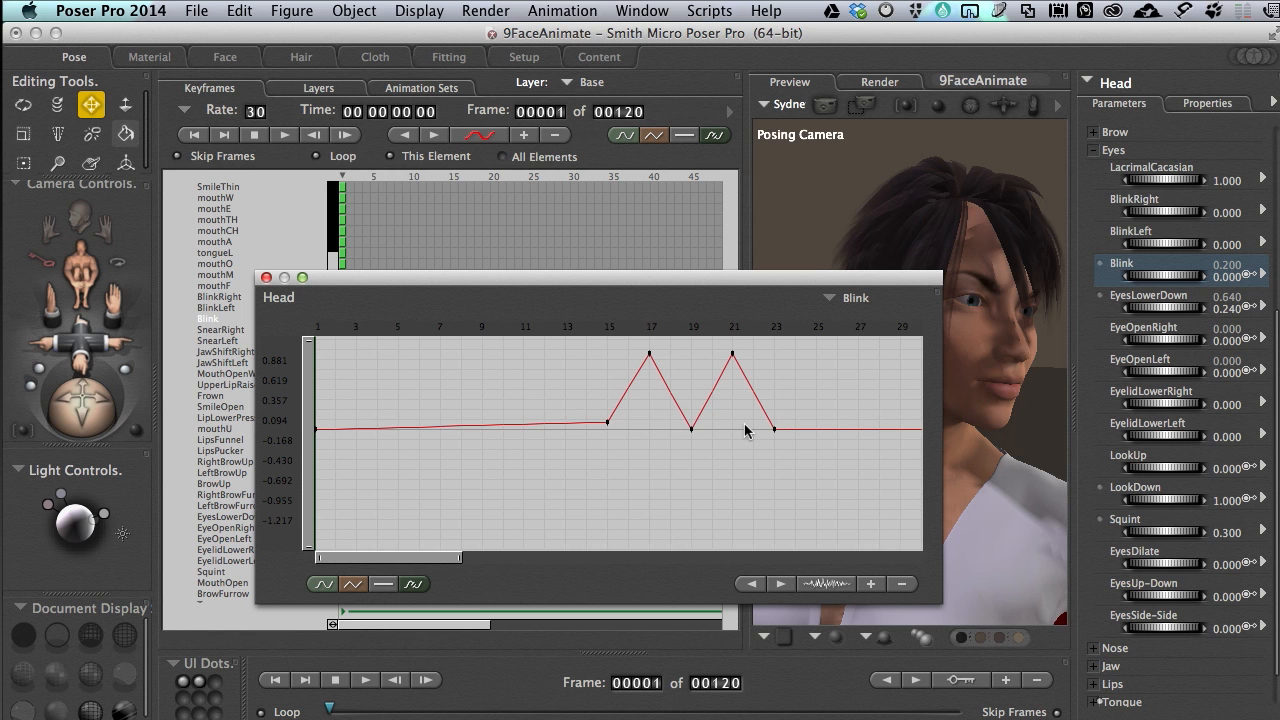
left_click(266, 279)
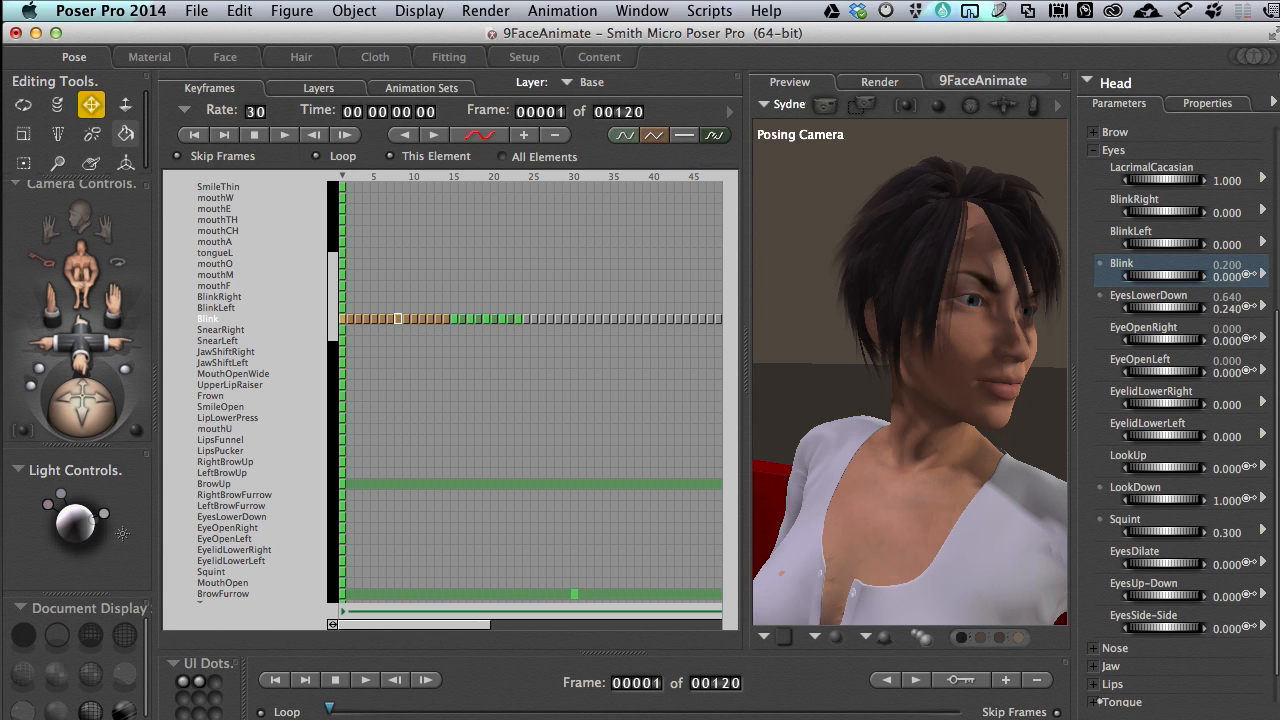
Preview the head up to frame 70, and copy the Blink keyframes from frames 15 to 23
left_click_drag(330, 710, 646, 700)
left_click_drag(672, 700, 697, 700)
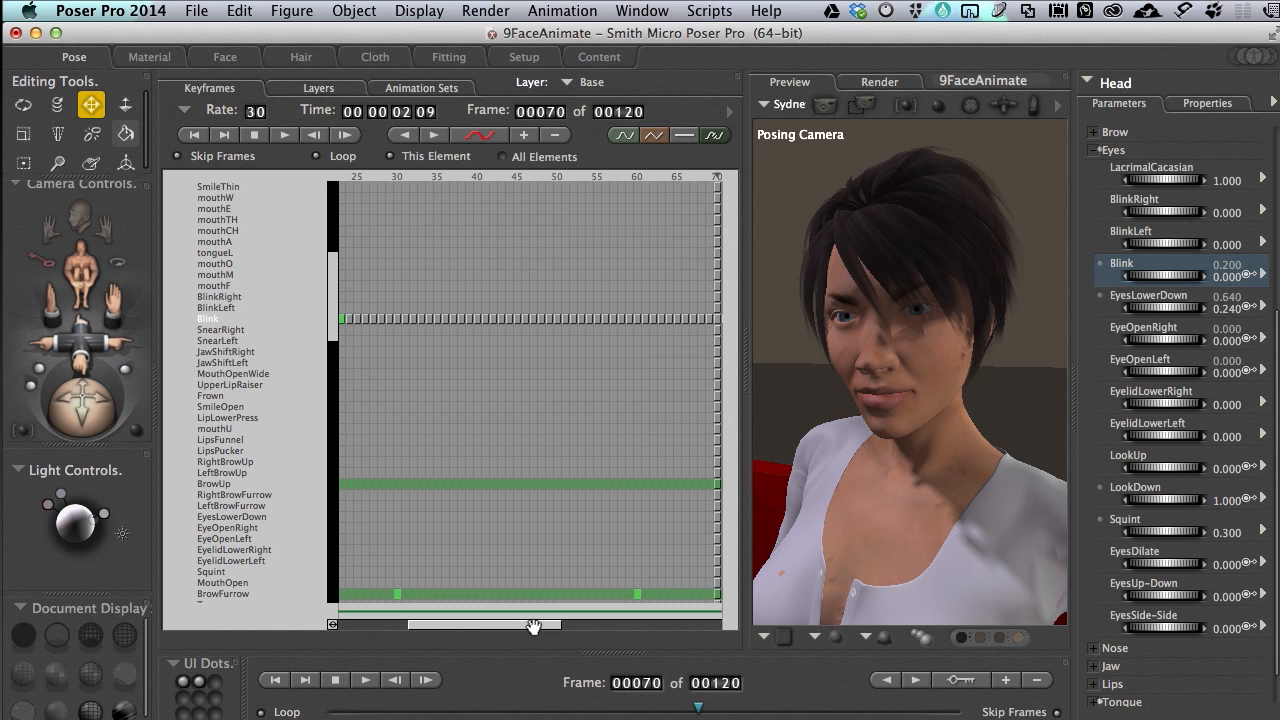
left_click_drag(528, 624, 276, 624)
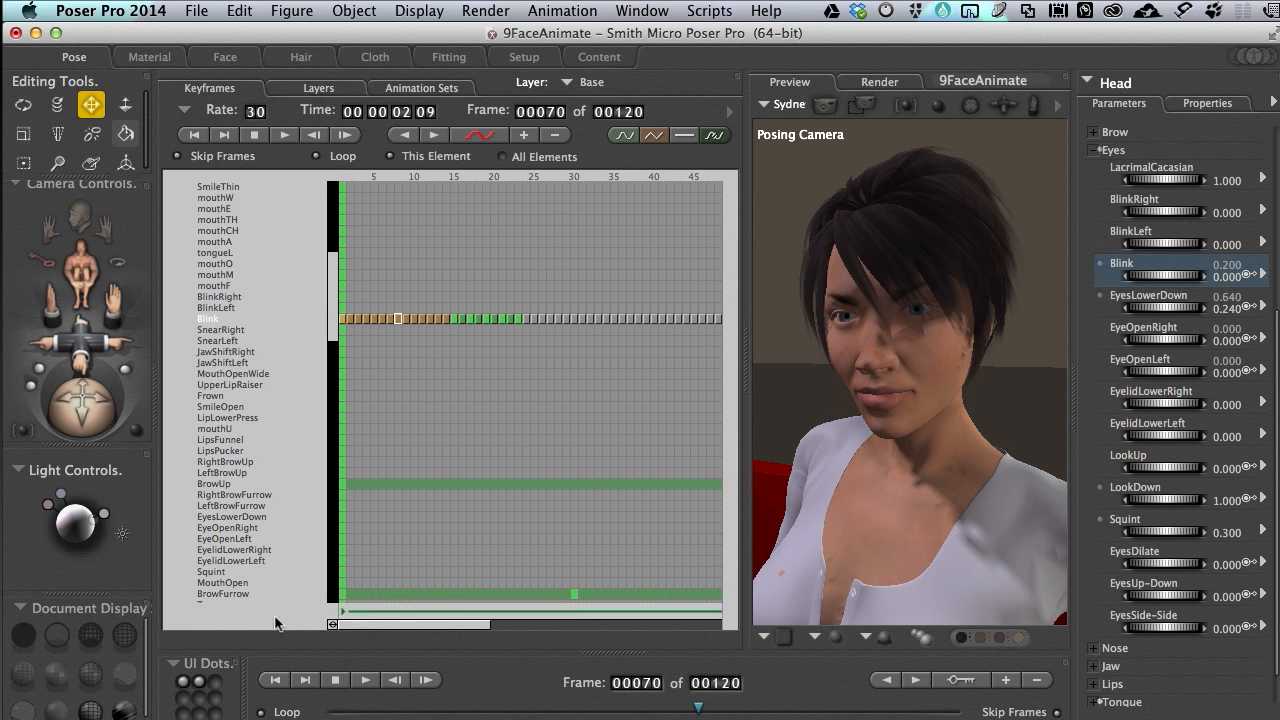
left_click(452, 320)
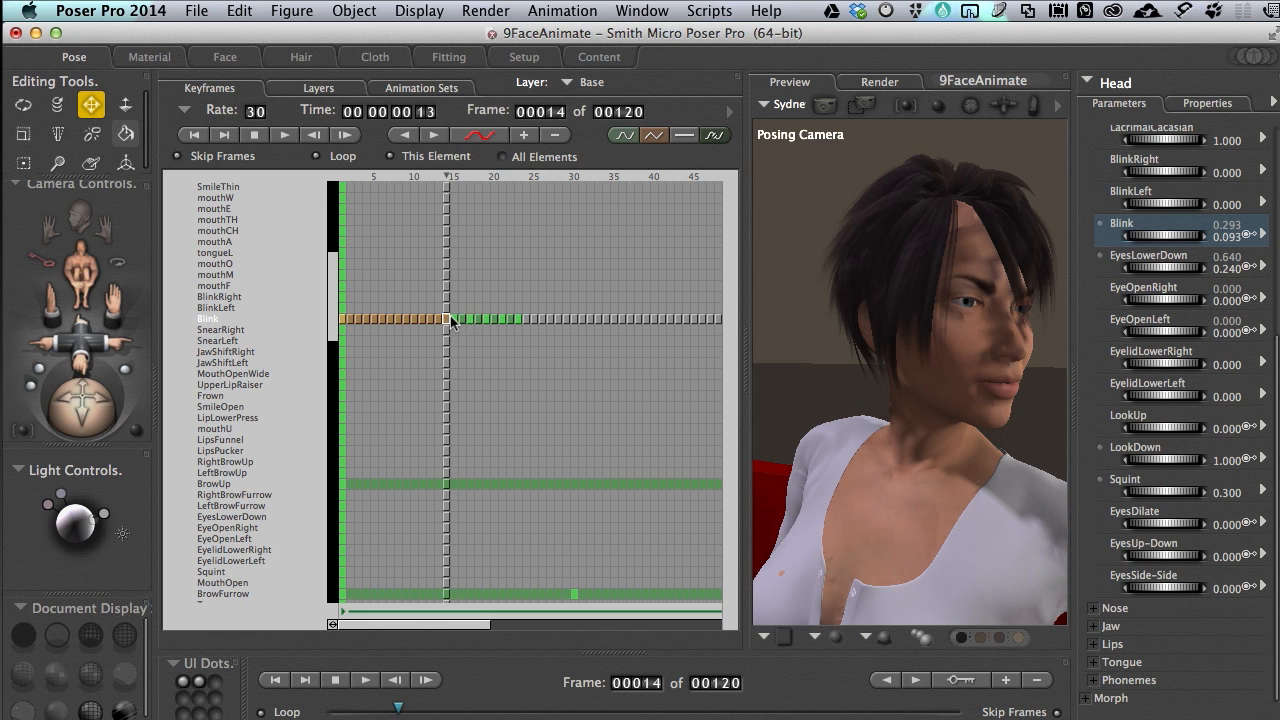
left_click(452, 320)
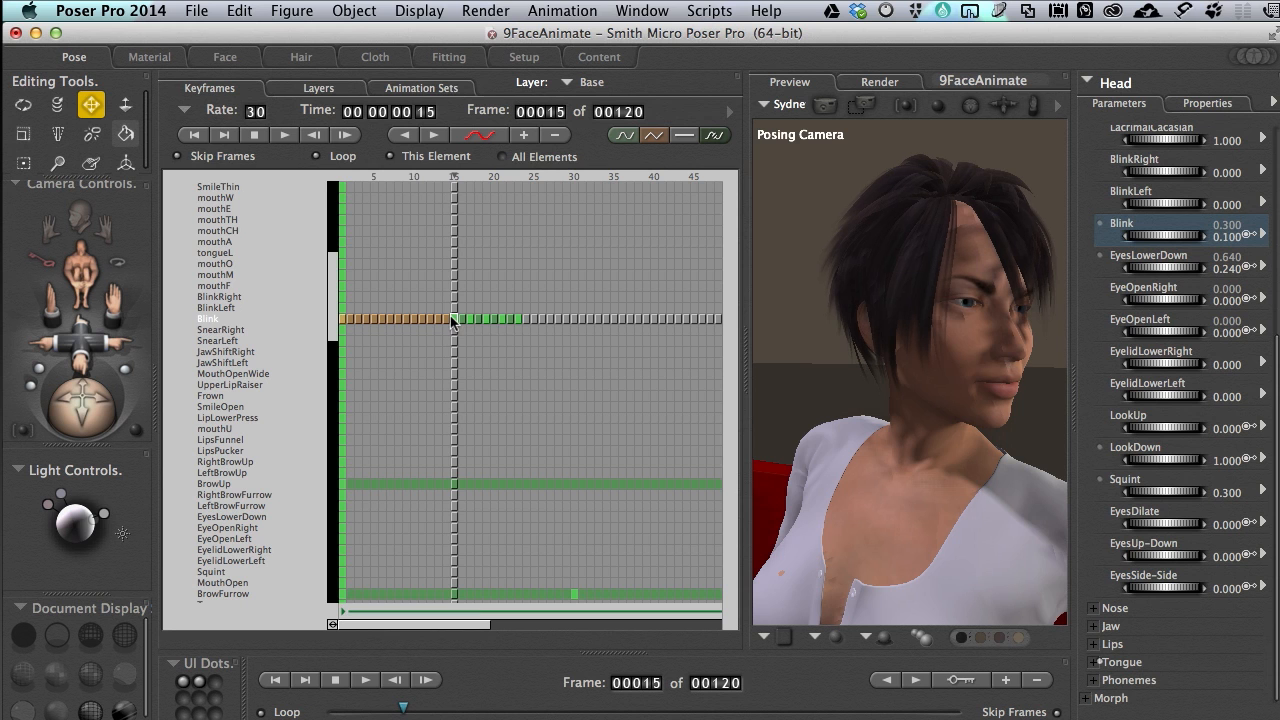
left_click(511, 318, "shift")
left_click(238, 10)
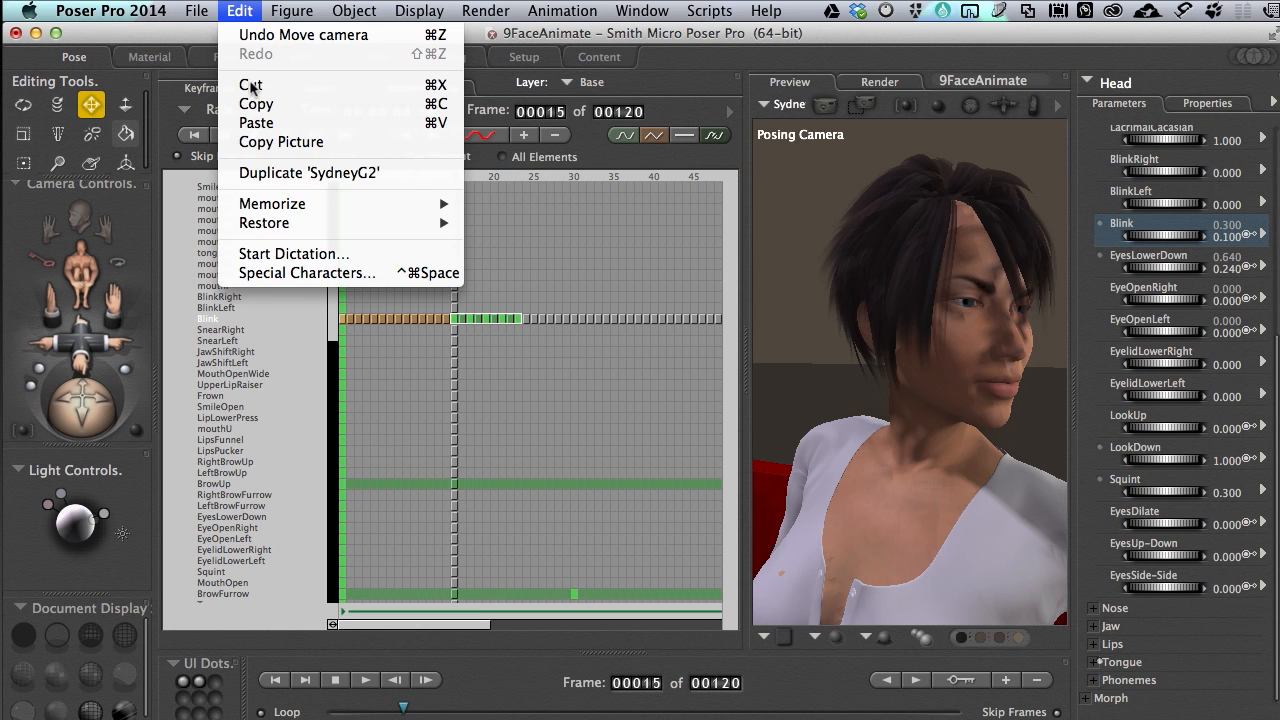
left_click(255, 101)
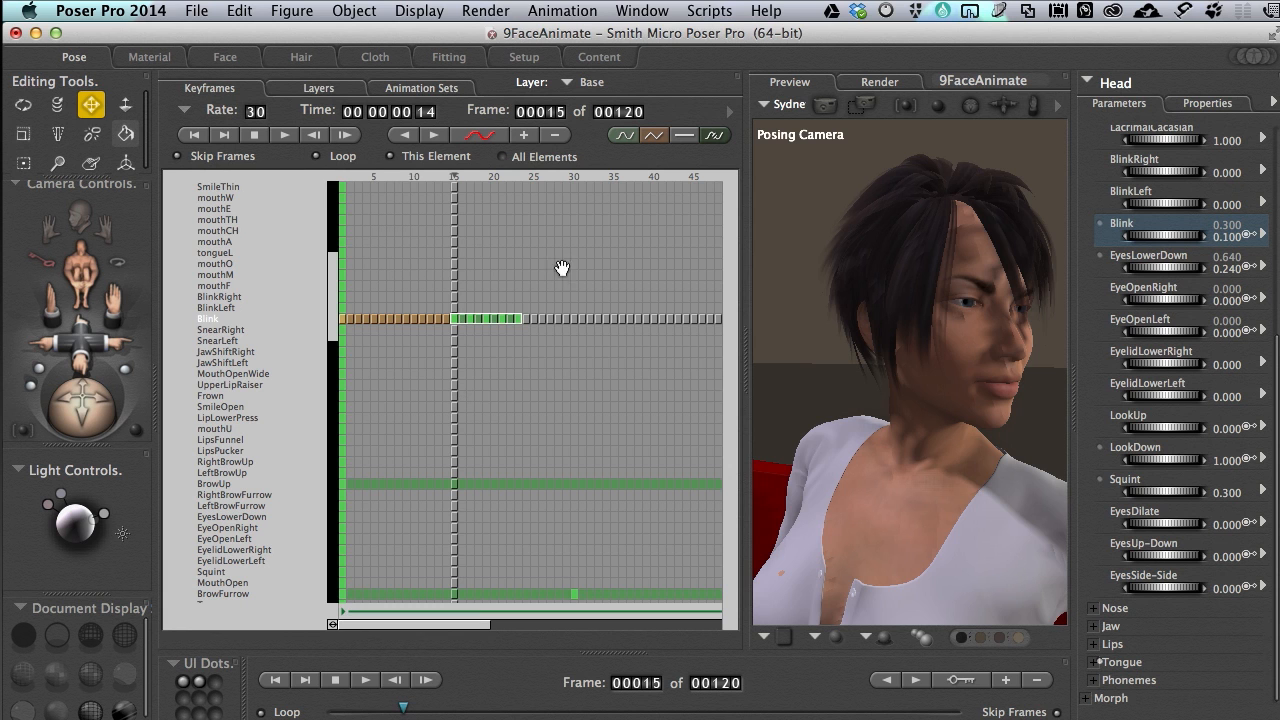
Go to frame 70 and try to paste the copied Blink keyframes there
left_click(649, 684)
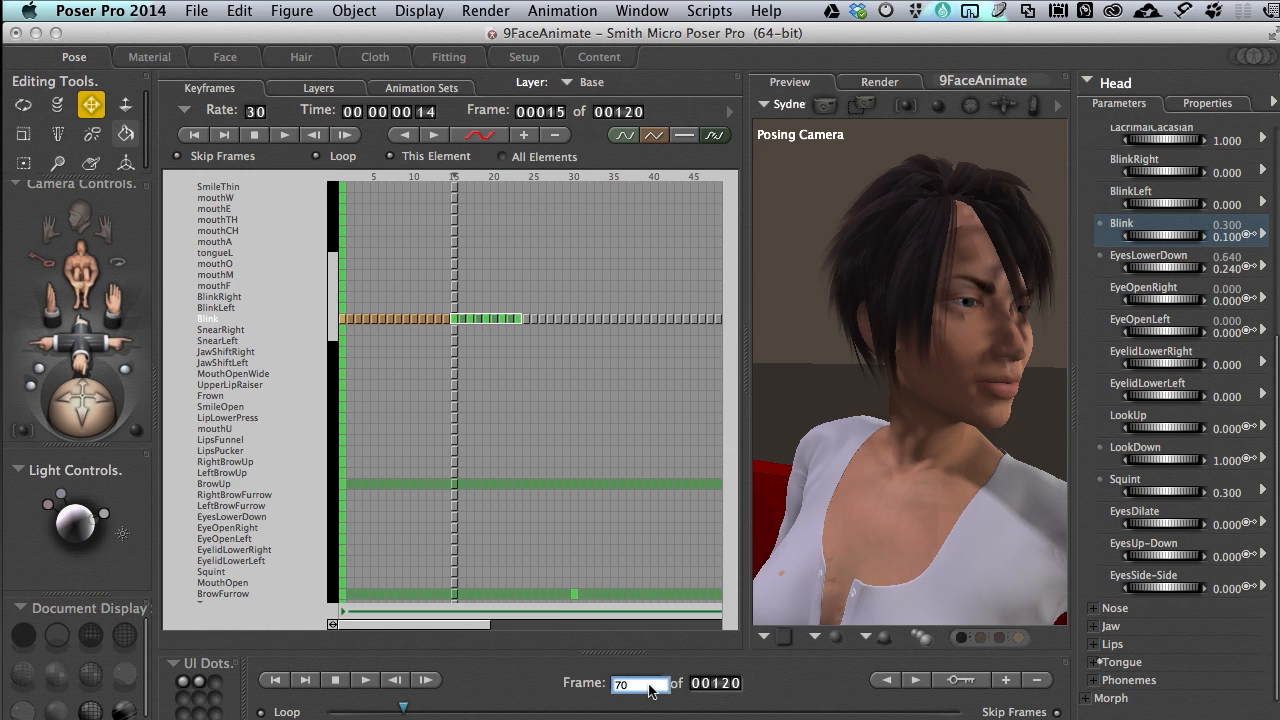
key("Return")
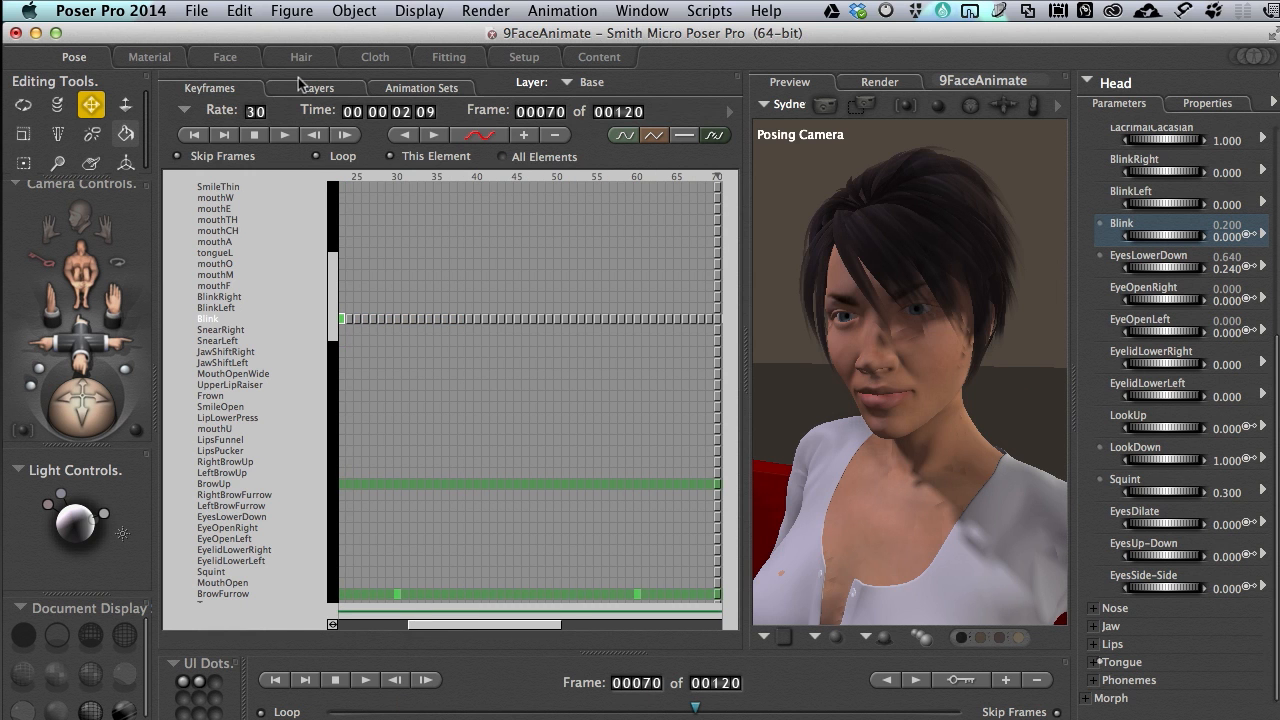
left_click(240, 12)
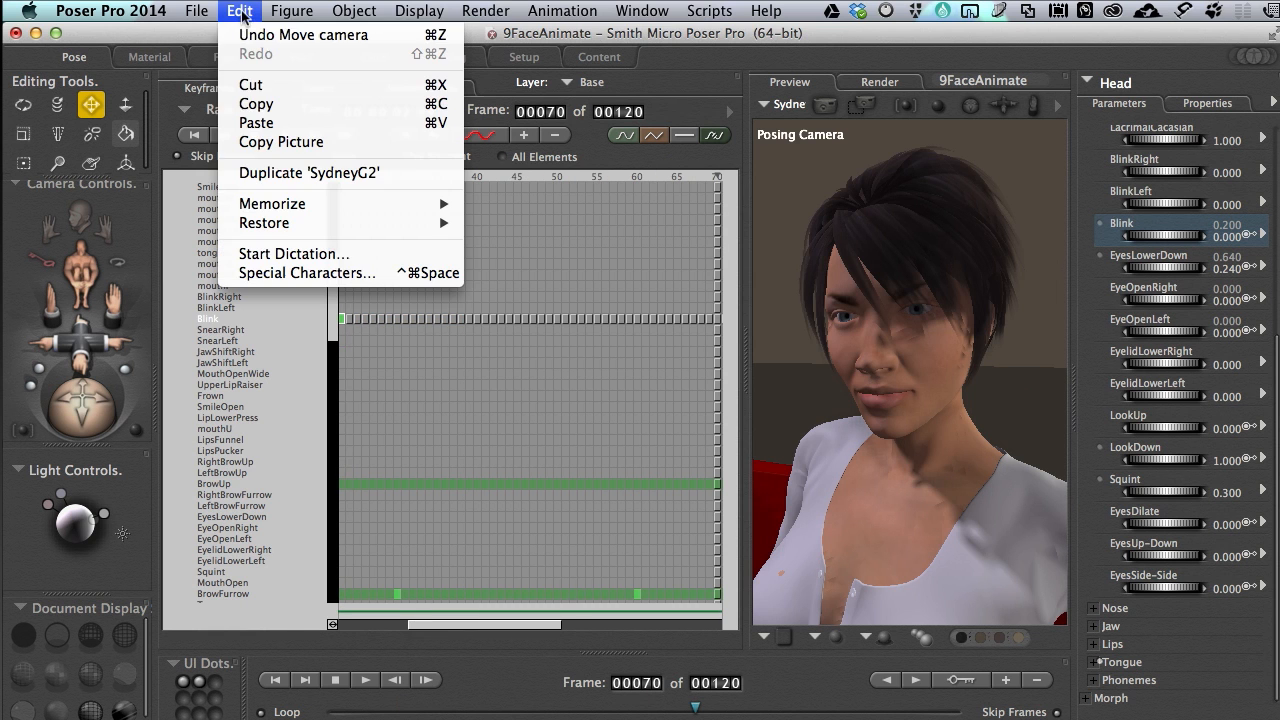
left_click(258, 124)
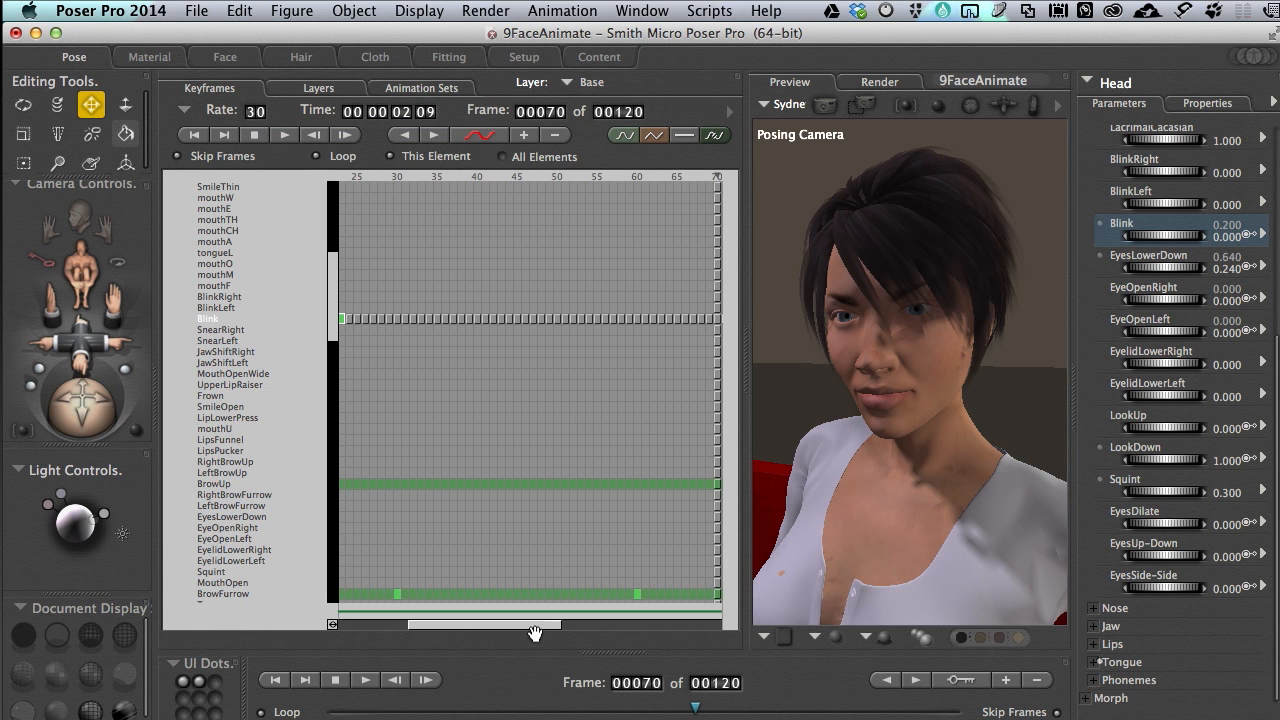
Select frame 70 on the Blink track and paste the copied keyframes there
left_click_drag(534, 628, 599, 628)
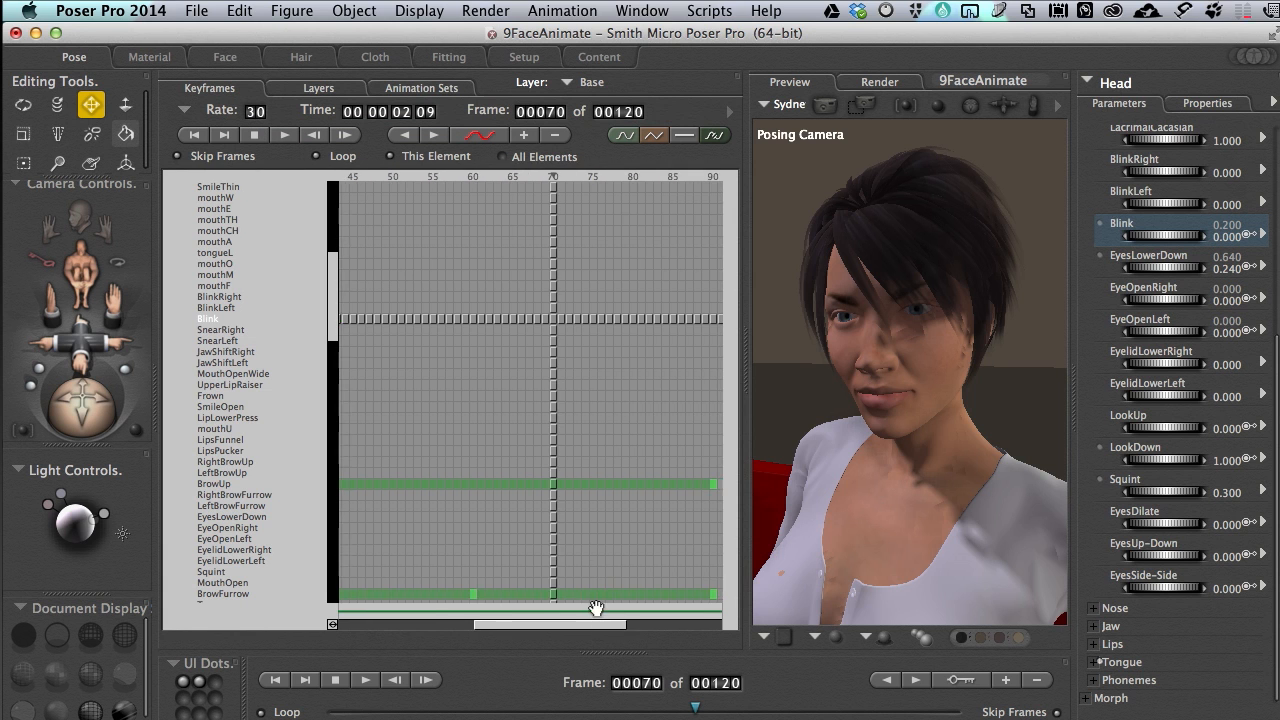
left_click(549, 319)
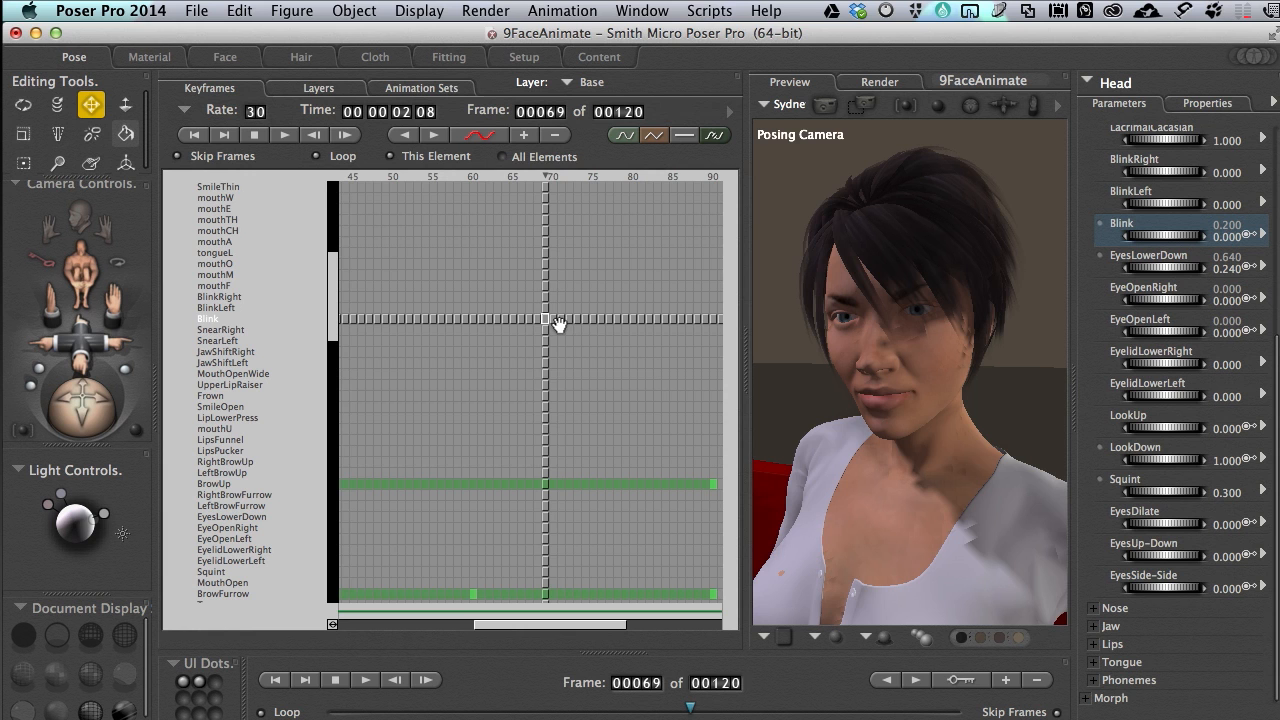
left_click(554, 319)
scroll(552, 323, "down", 1)
key("super+v")
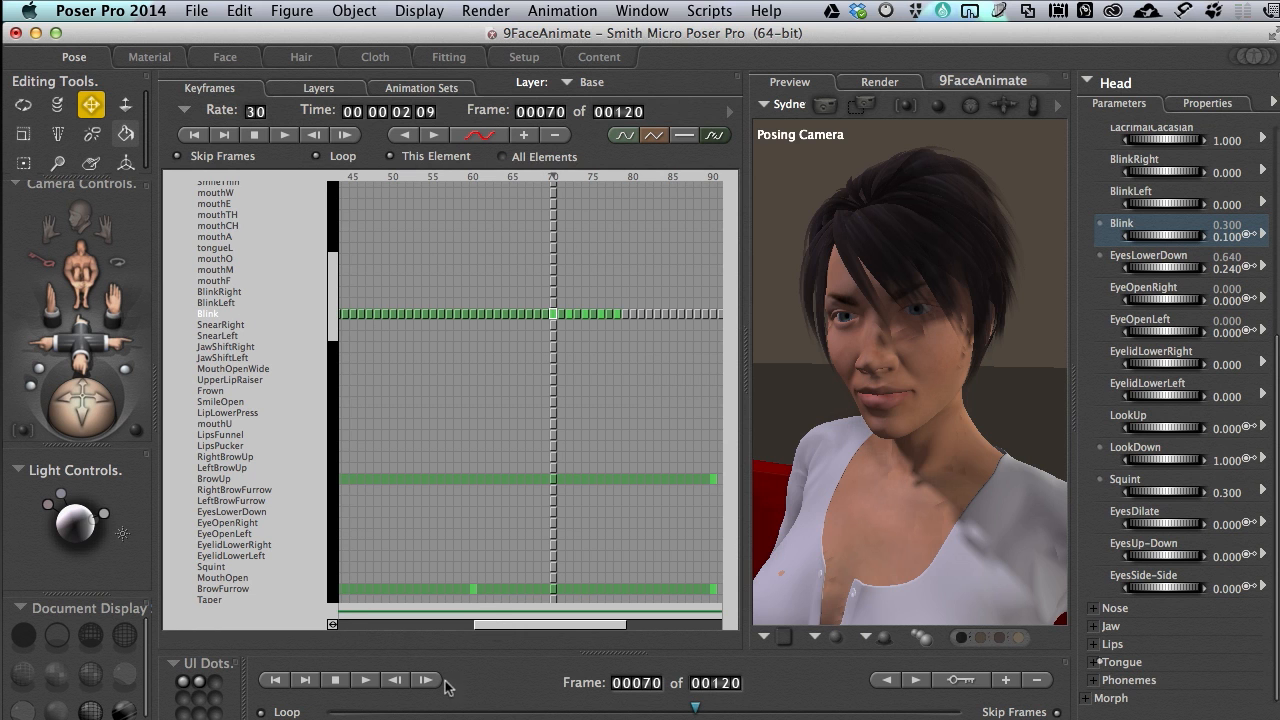
Check the eyes at frame 67, and make frames 67 to 78 linear on the BlinkRight through SnearLeft tracks
mouse_move(694, 710)
left_mouse_down()
mouse_move(606, 707)
mouse_move(682, 706)
left_mouse_up()
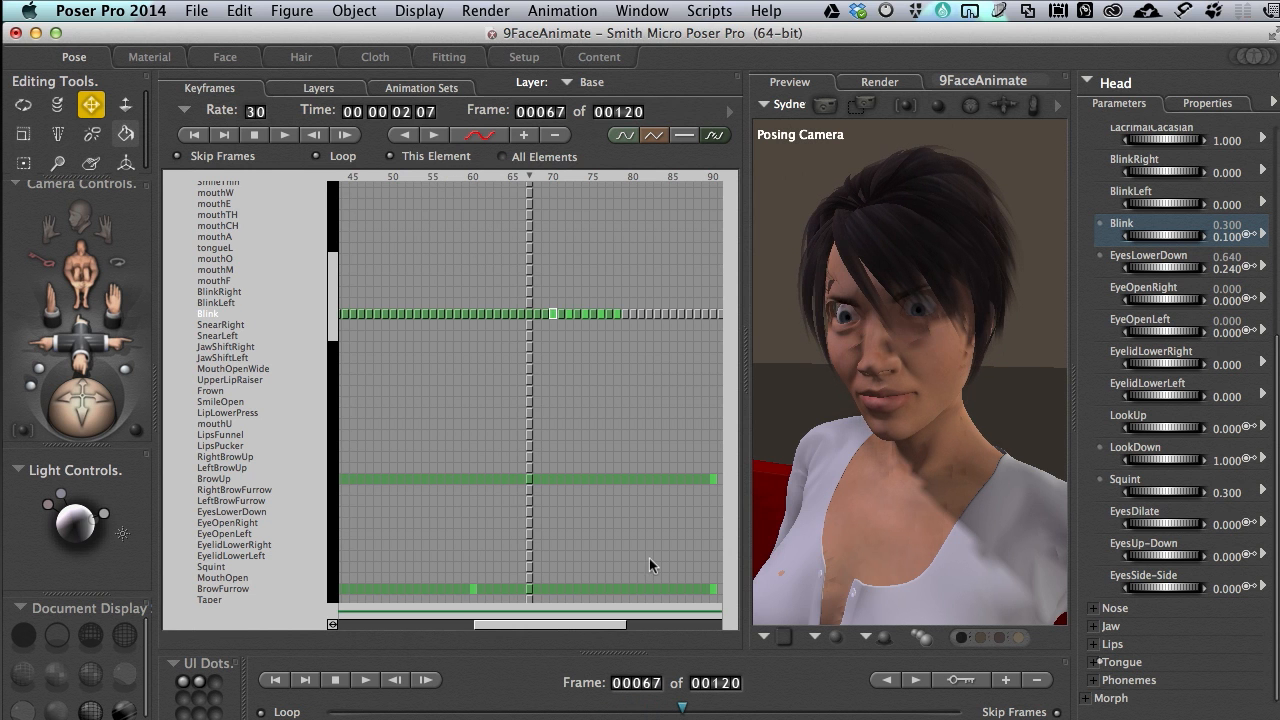
left_click(618, 325)
left_click_drag(620, 339, 532, 292)
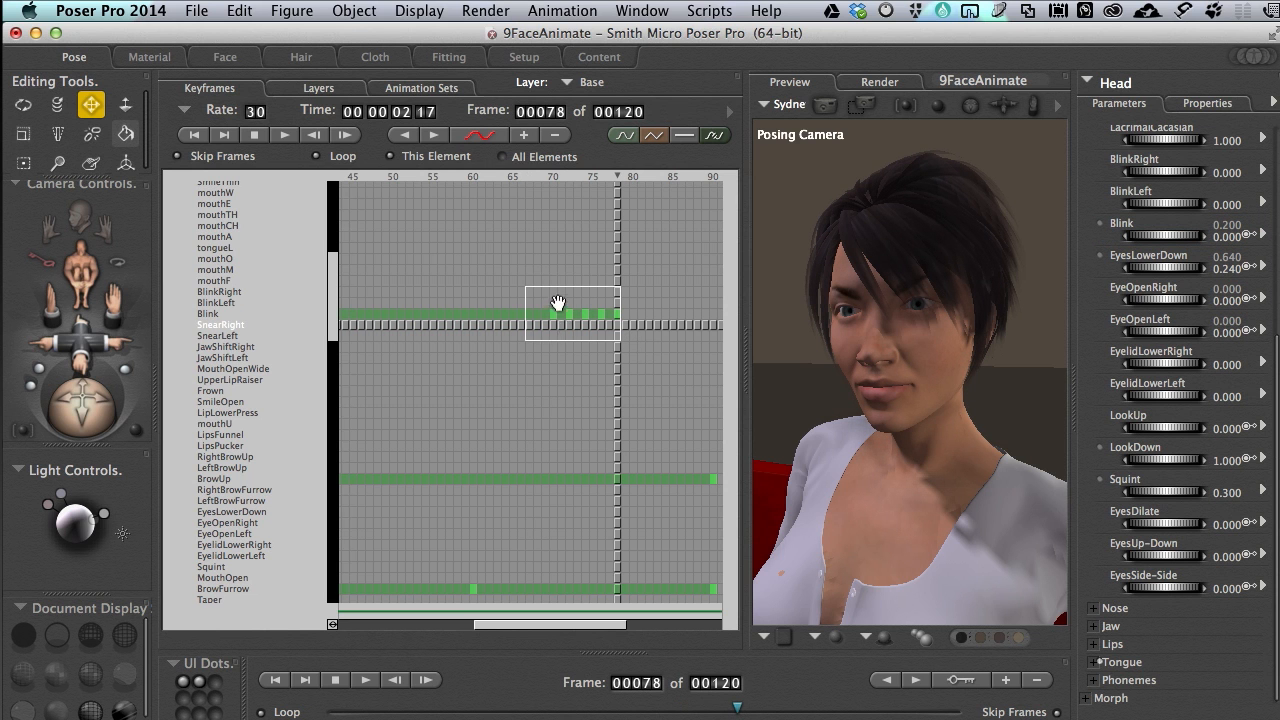
left_click(651, 135)
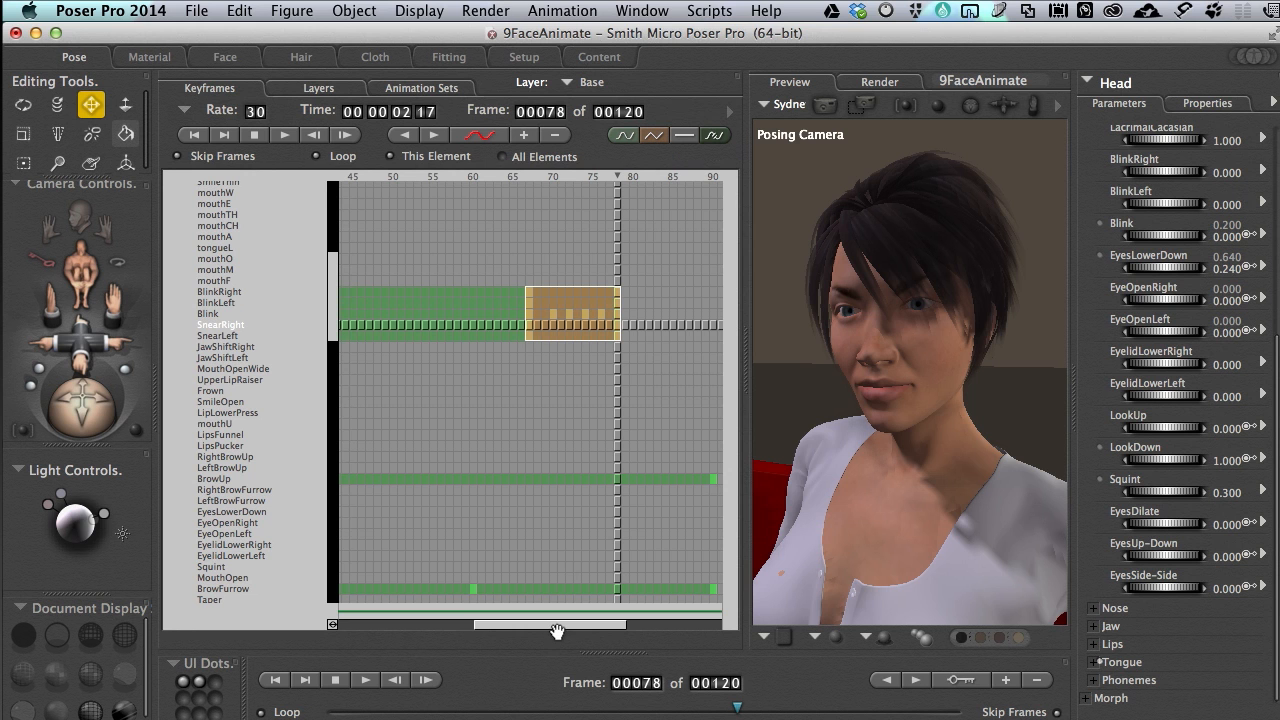
Make frames 15 to 23 linear on the BlinkRight through SnearLeft tracks
left_click_drag(552, 631, 400, 631)
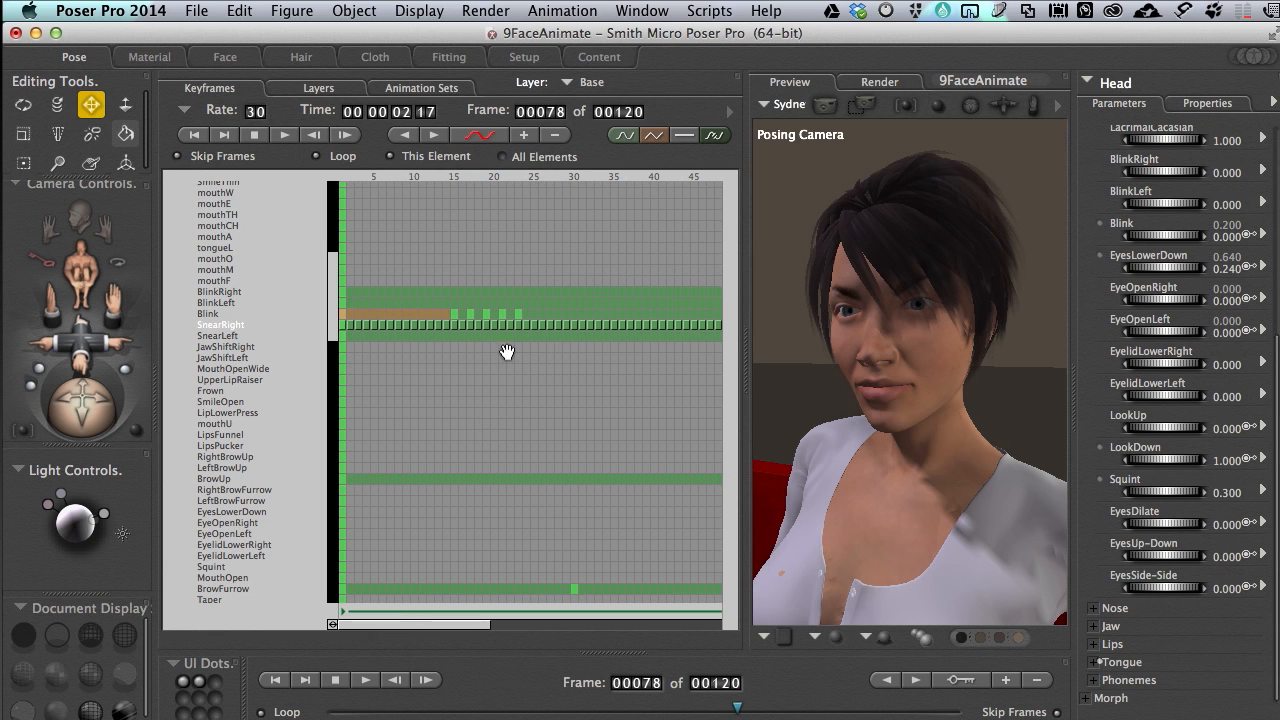
left_click(535, 262)
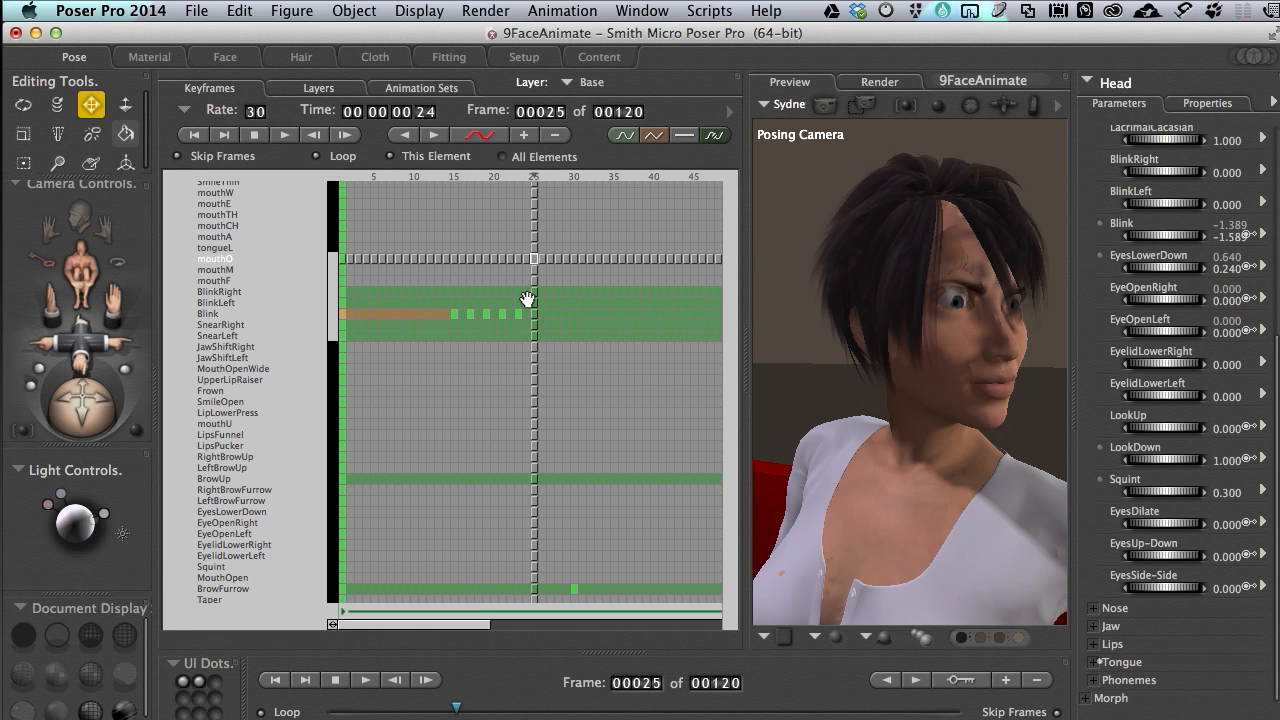
left_click_drag(521, 287, 457, 339)
left_click(652, 133)
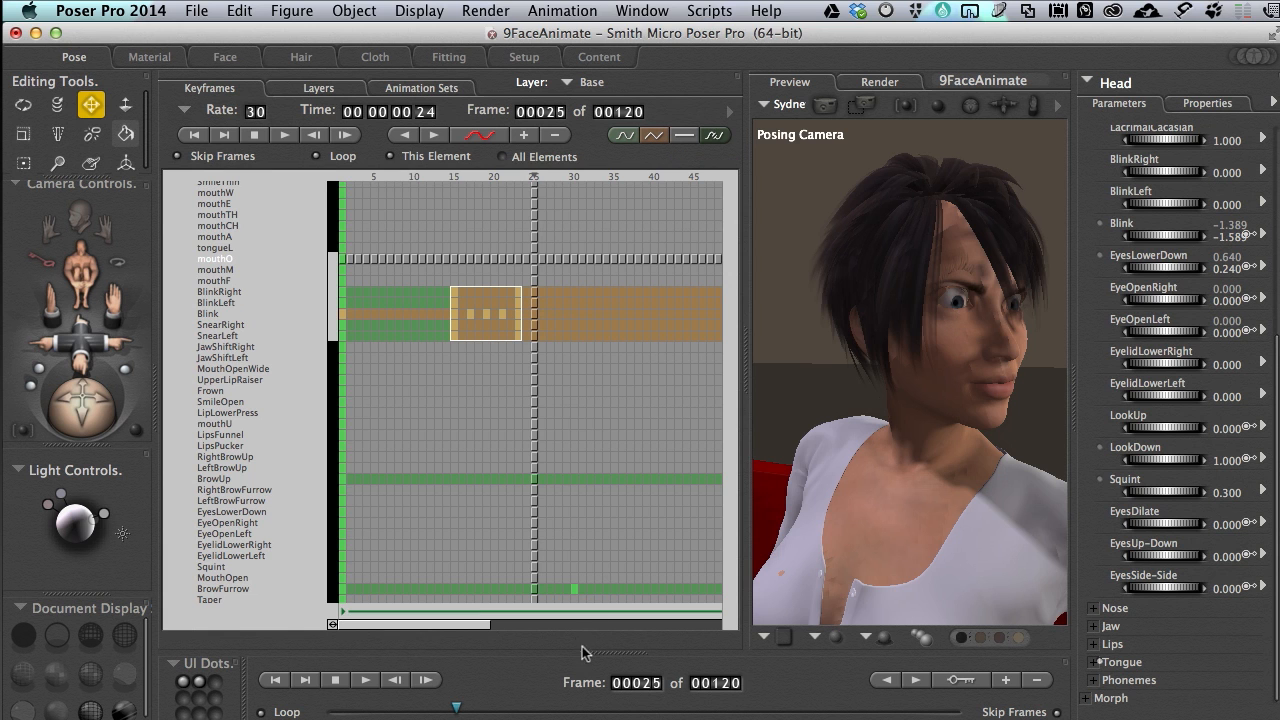
left_click_drag(444, 710, 334, 705)
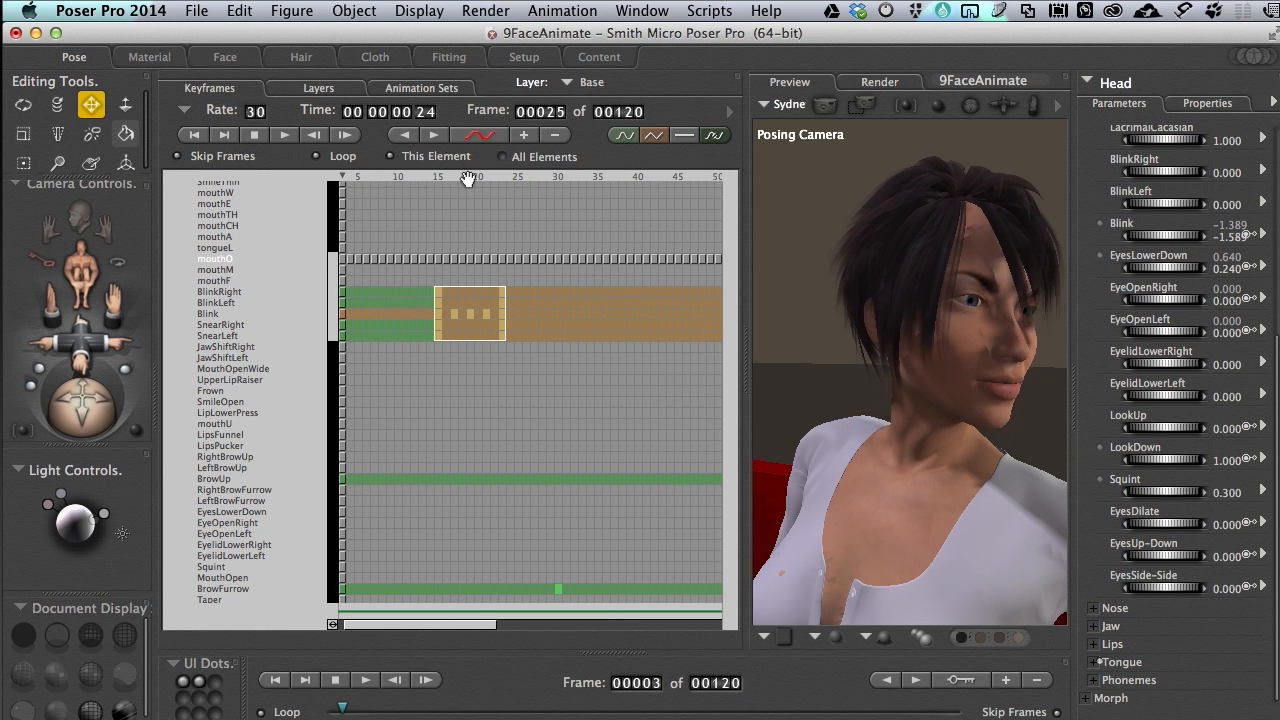
left_click(480, 134)
left_click_drag(514, 444, 513, 327)
left_click_drag(336, 604, 609, 605)
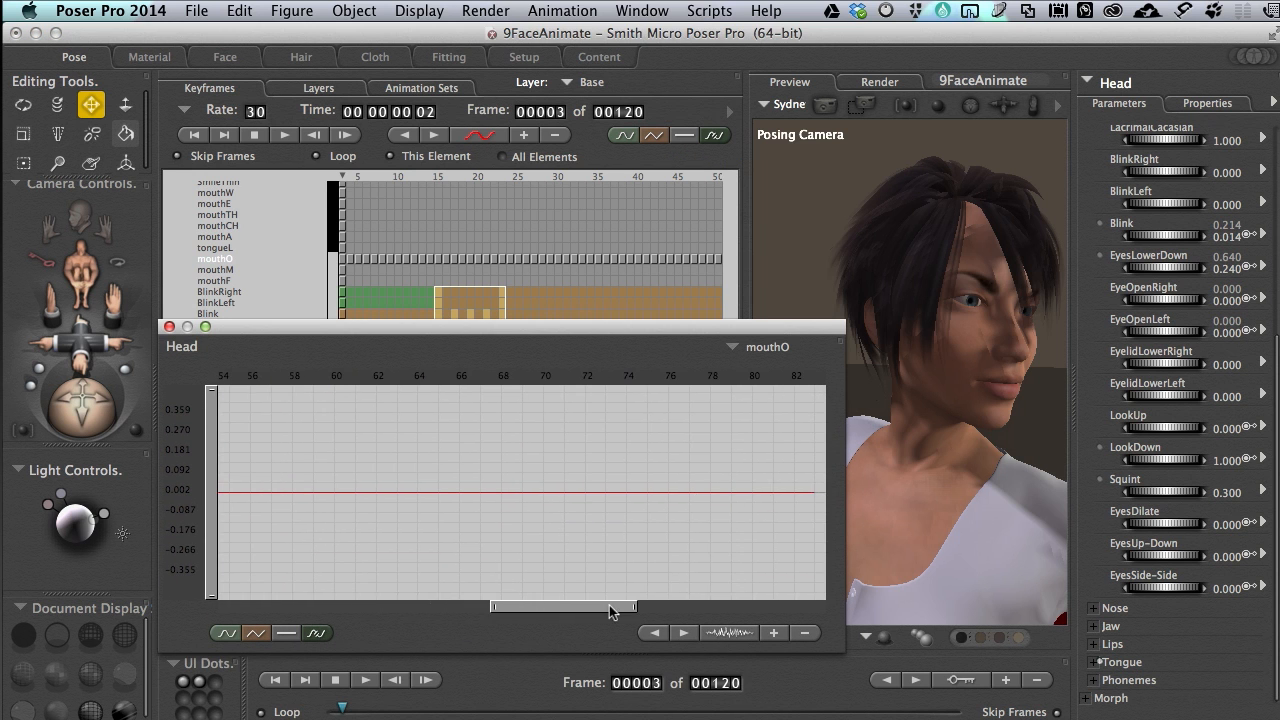
left_click(733, 349)
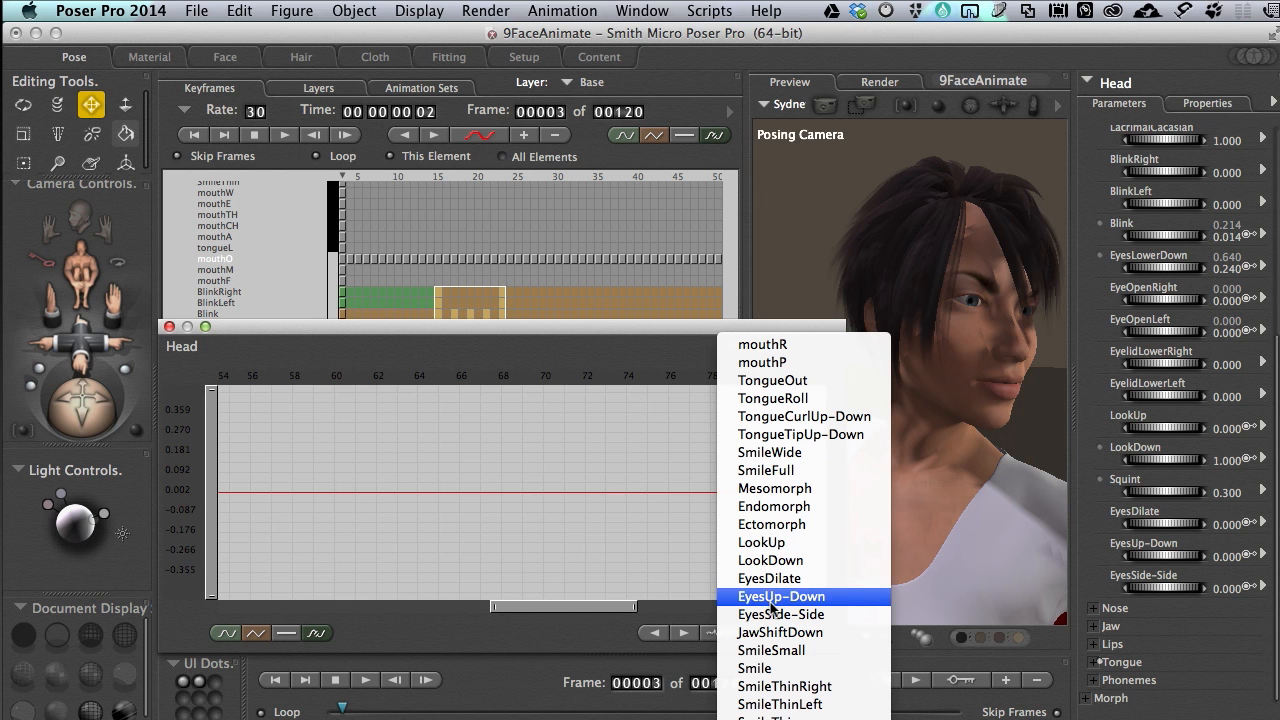
left_click(229, 334)
left_click(170, 328)
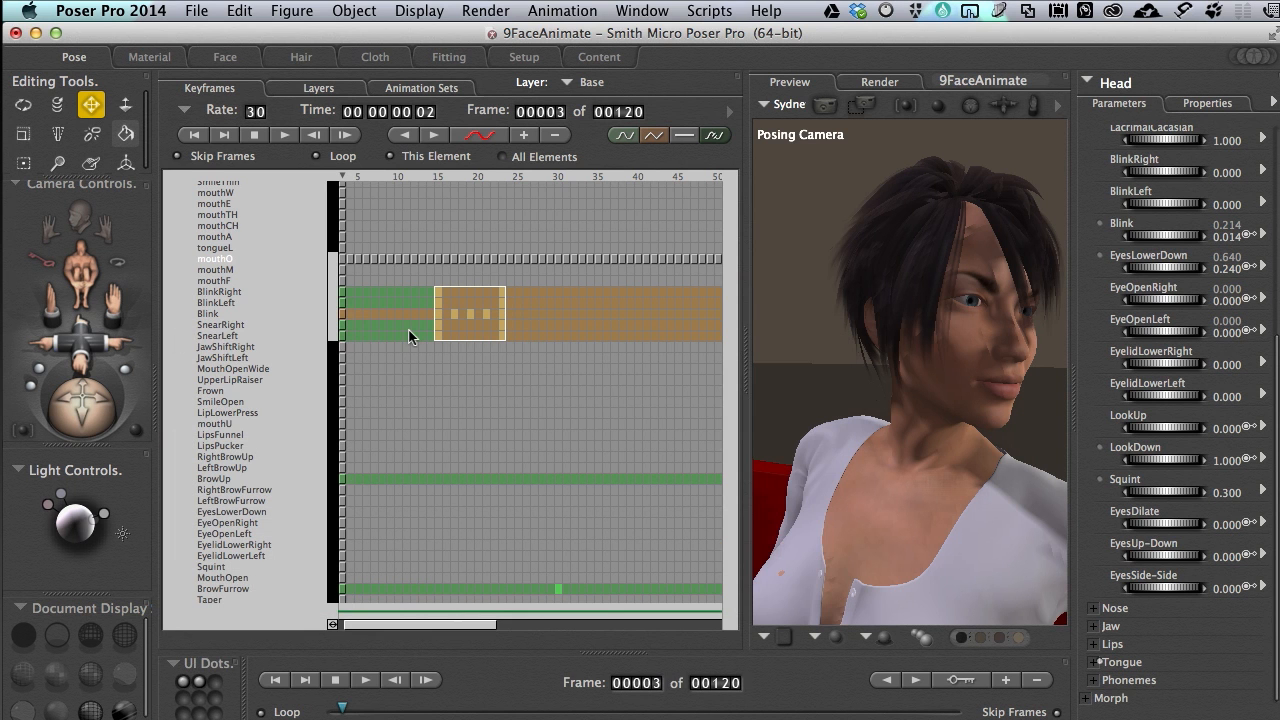
Raise the frame 67 key on the Blink track's graph to about -0.02, and close the graph
left_click(208, 313)
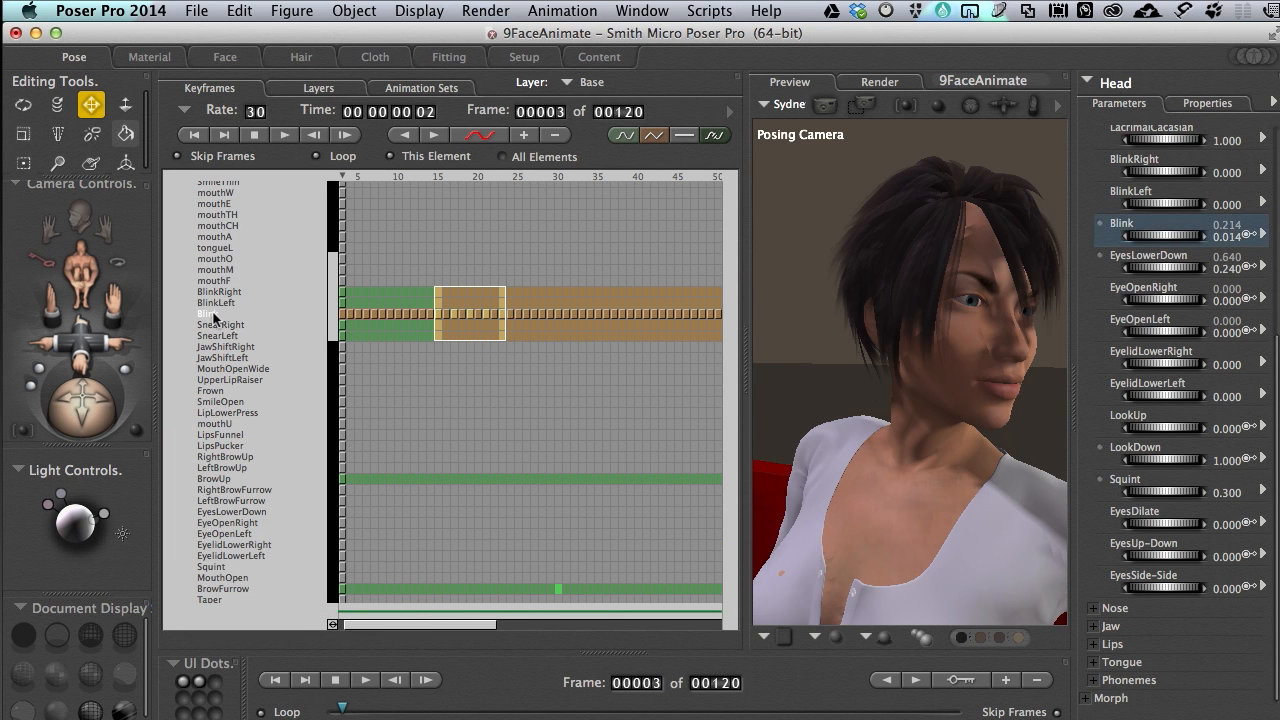
left_click(479, 138)
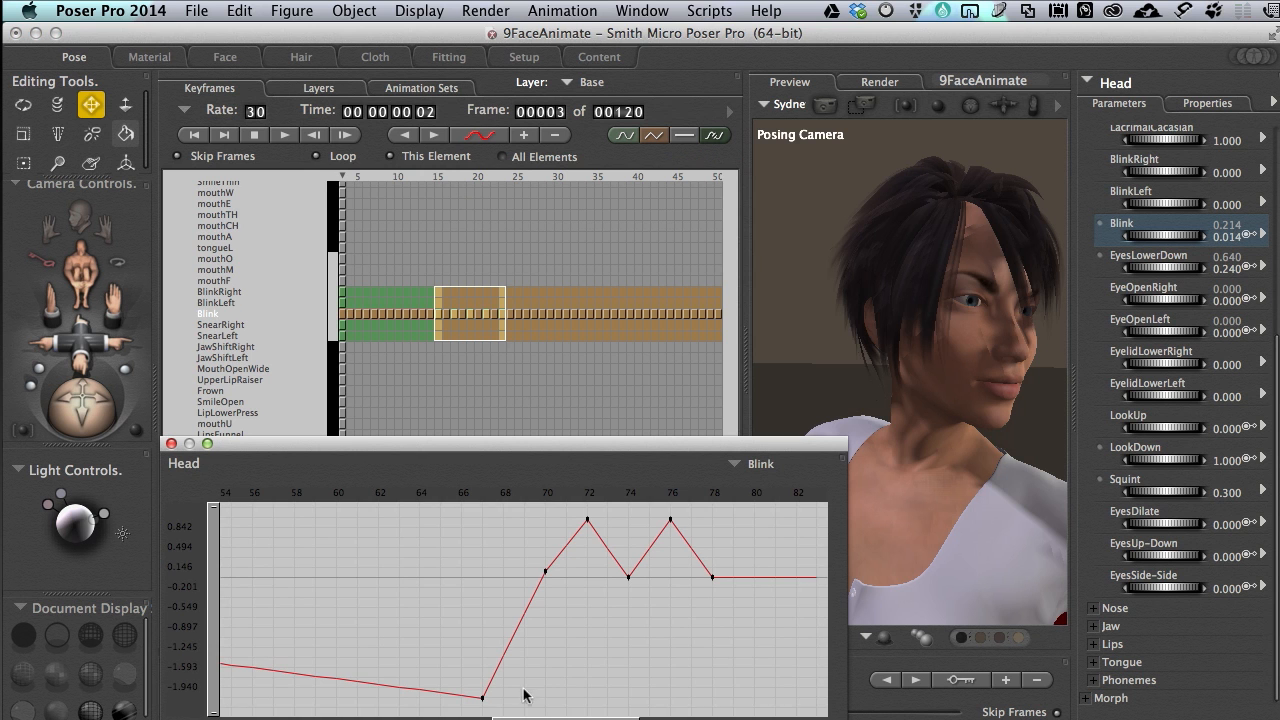
left_click_drag(595, 716, 492, 710)
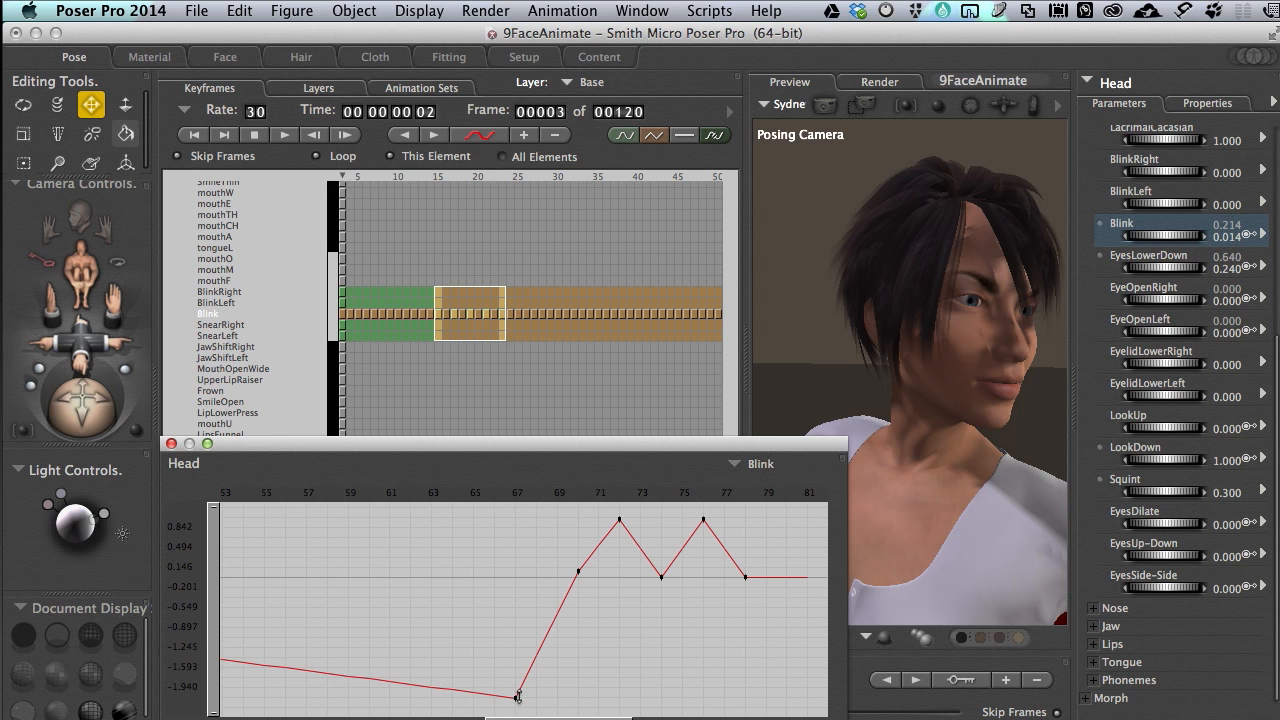
left_click_drag(517, 697, 513, 527)
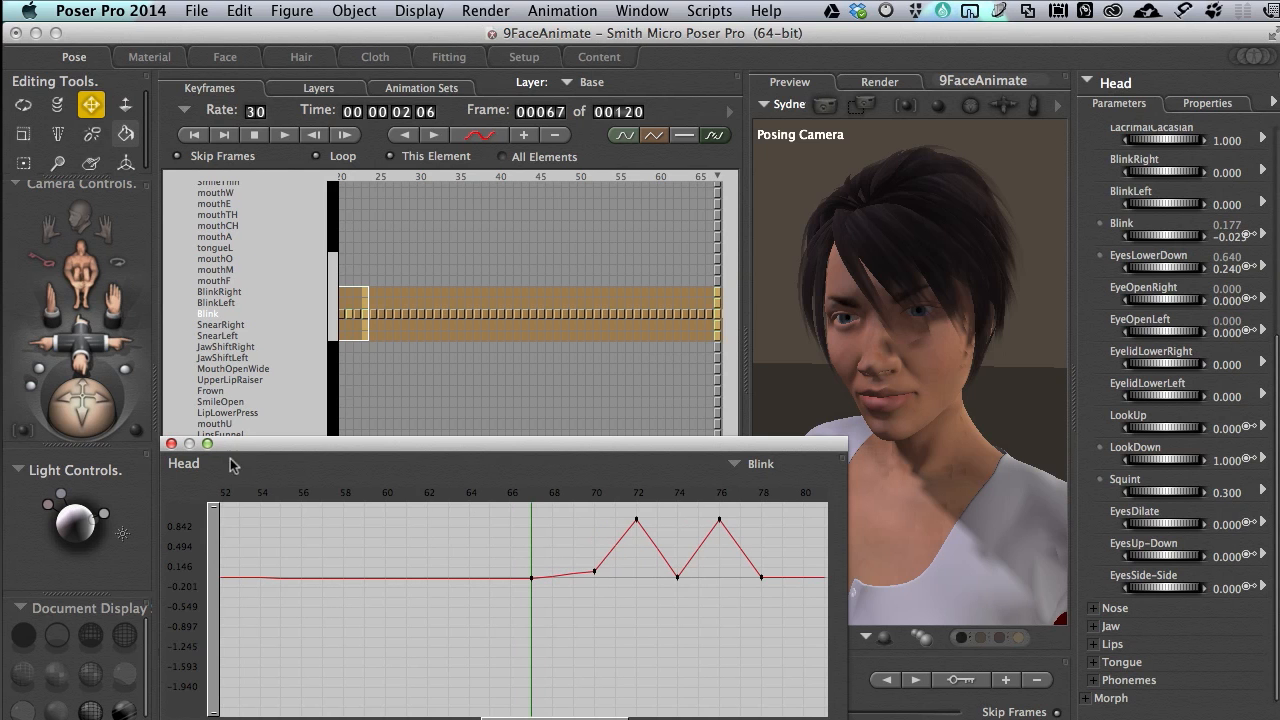
left_click(171, 443)
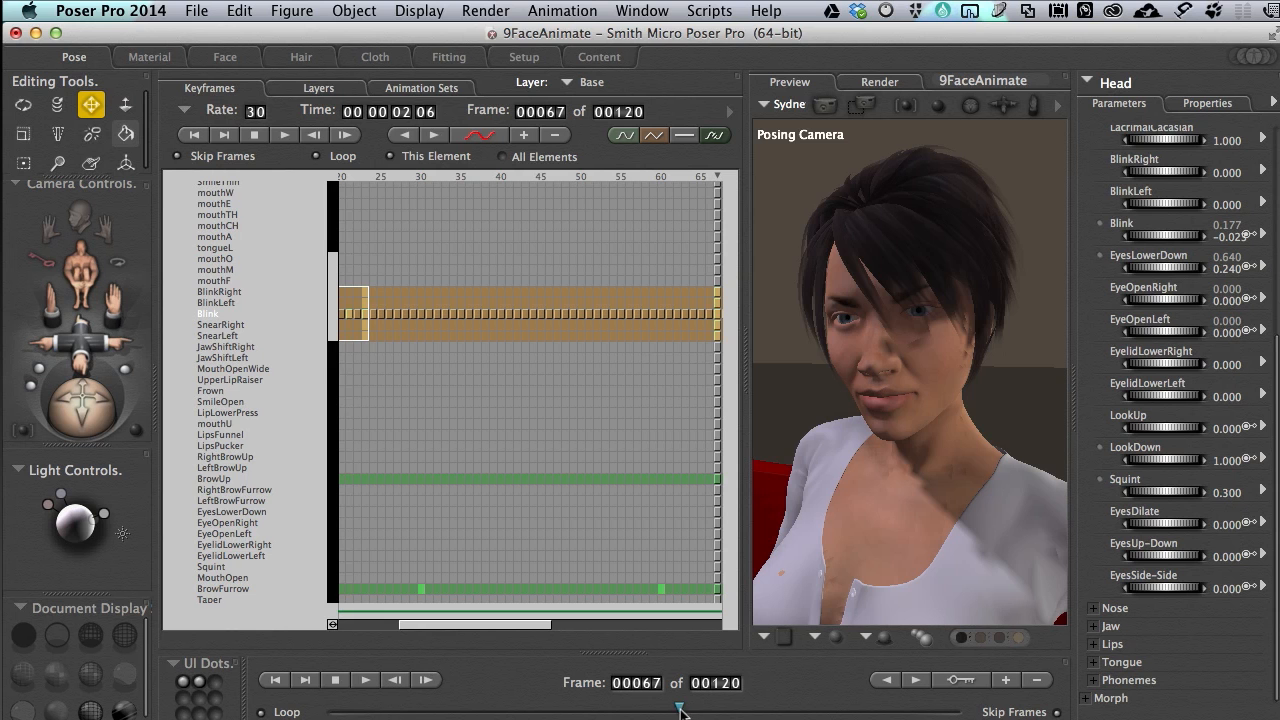
Copy the Blink track's keyframes from frames 66 to 78 and paste them at frame 104
left_click_drag(598, 710, 900, 706)
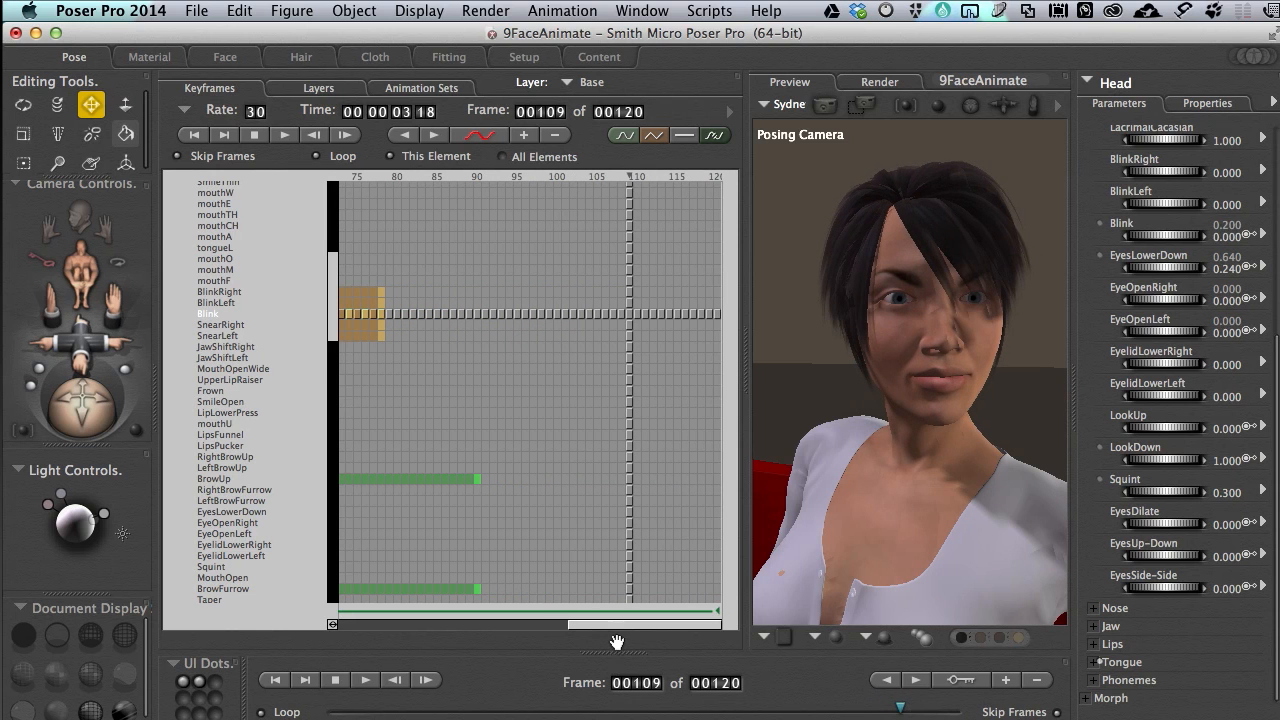
left_click_drag(614, 629, 513, 627)
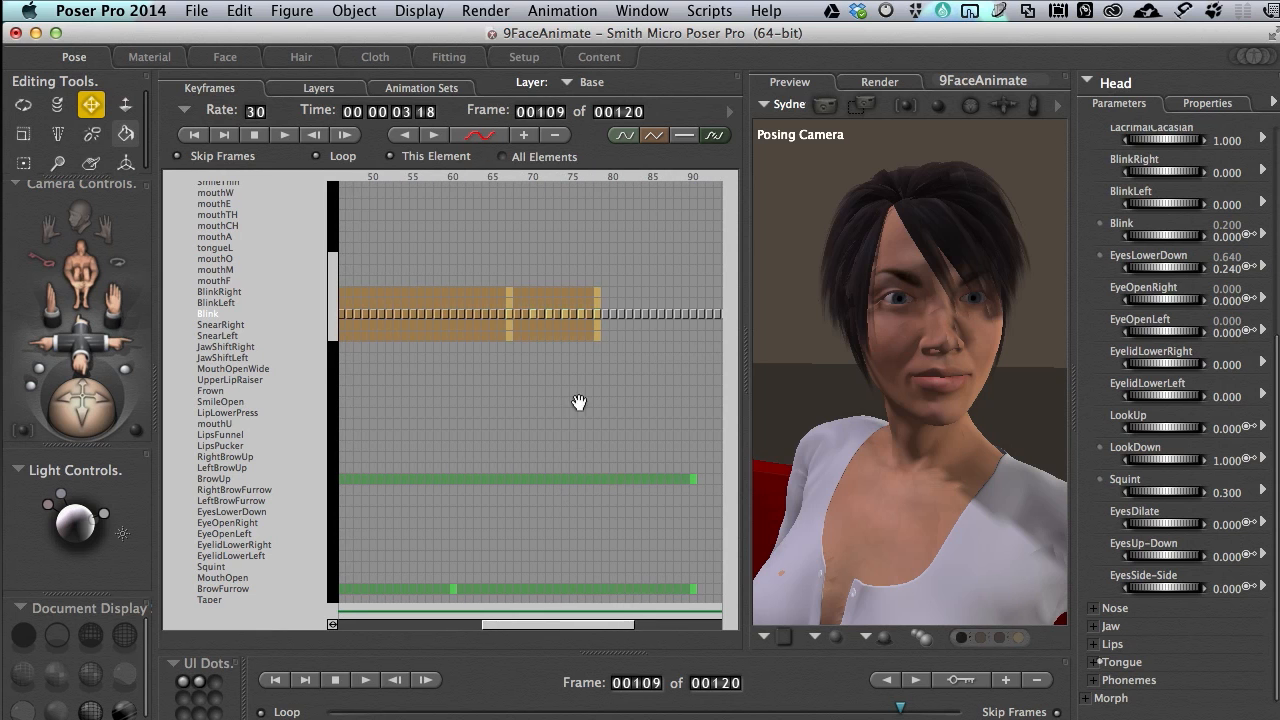
left_click(566, 358)
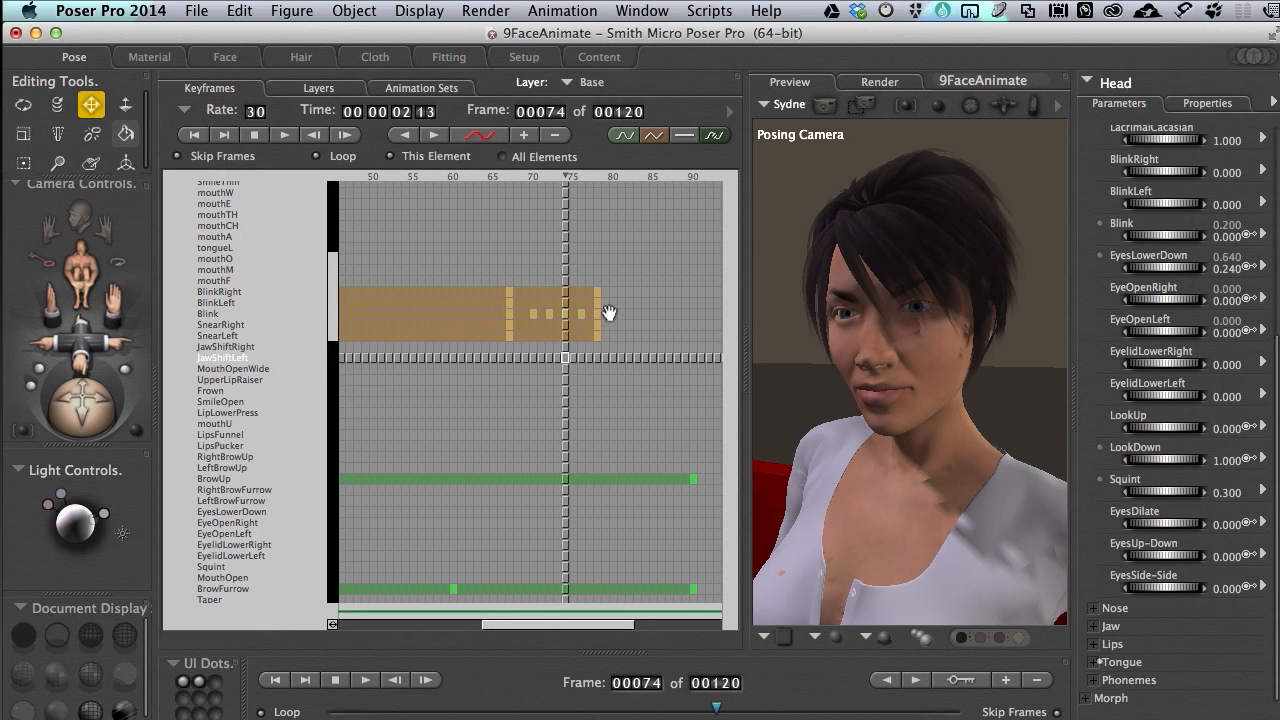
left_click_drag(599, 281, 582, 308)
left_click(606, 304)
left_click(598, 314)
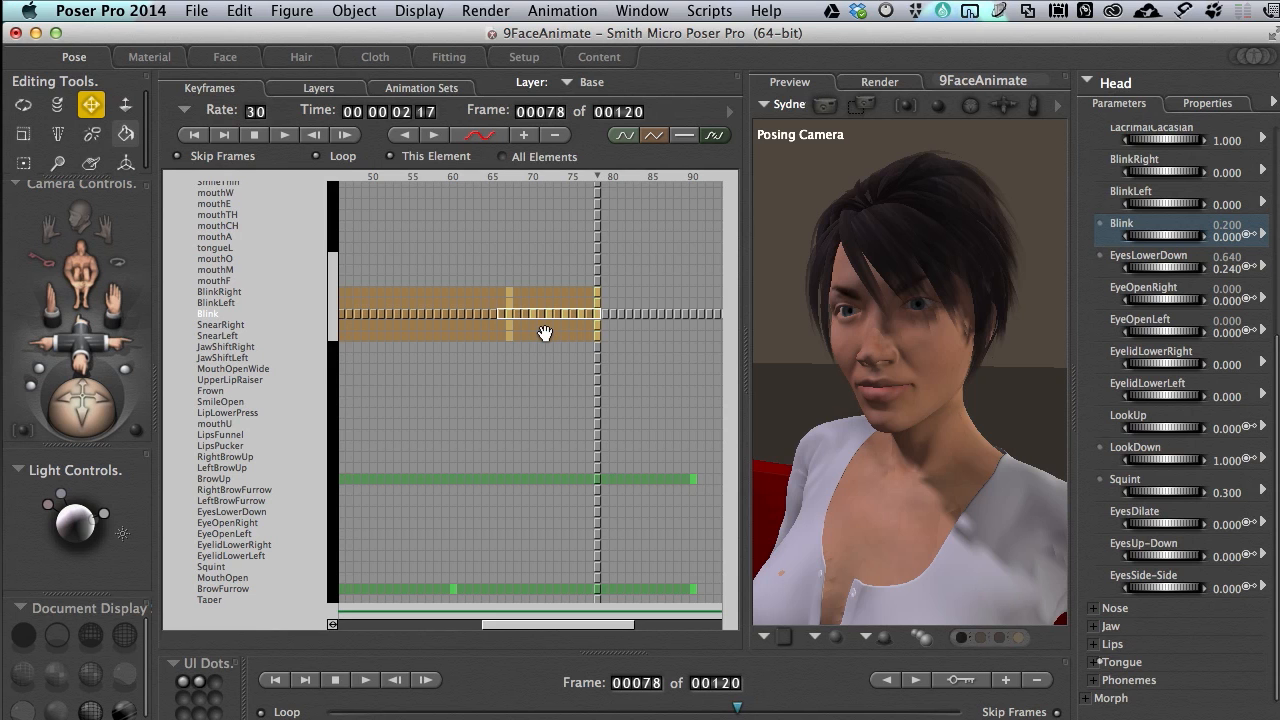
left_click_drag(615, 628, 674, 628)
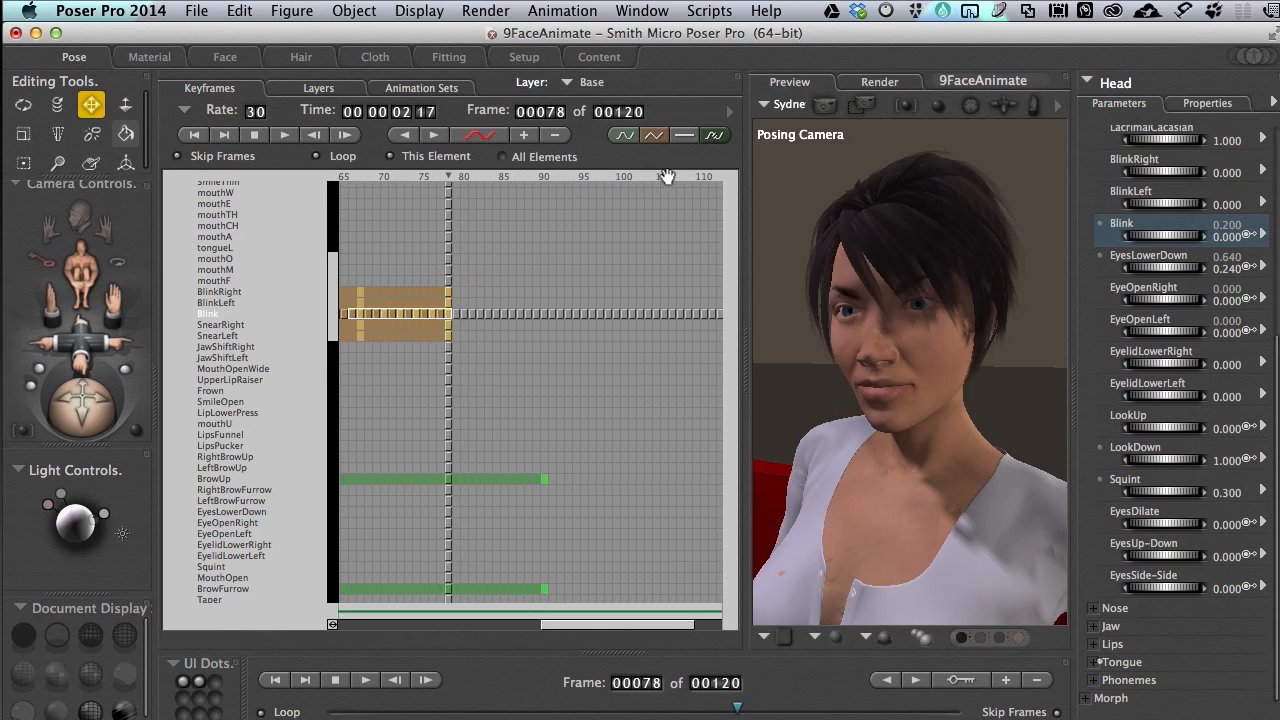
left_click(660, 176)
key("super+v")
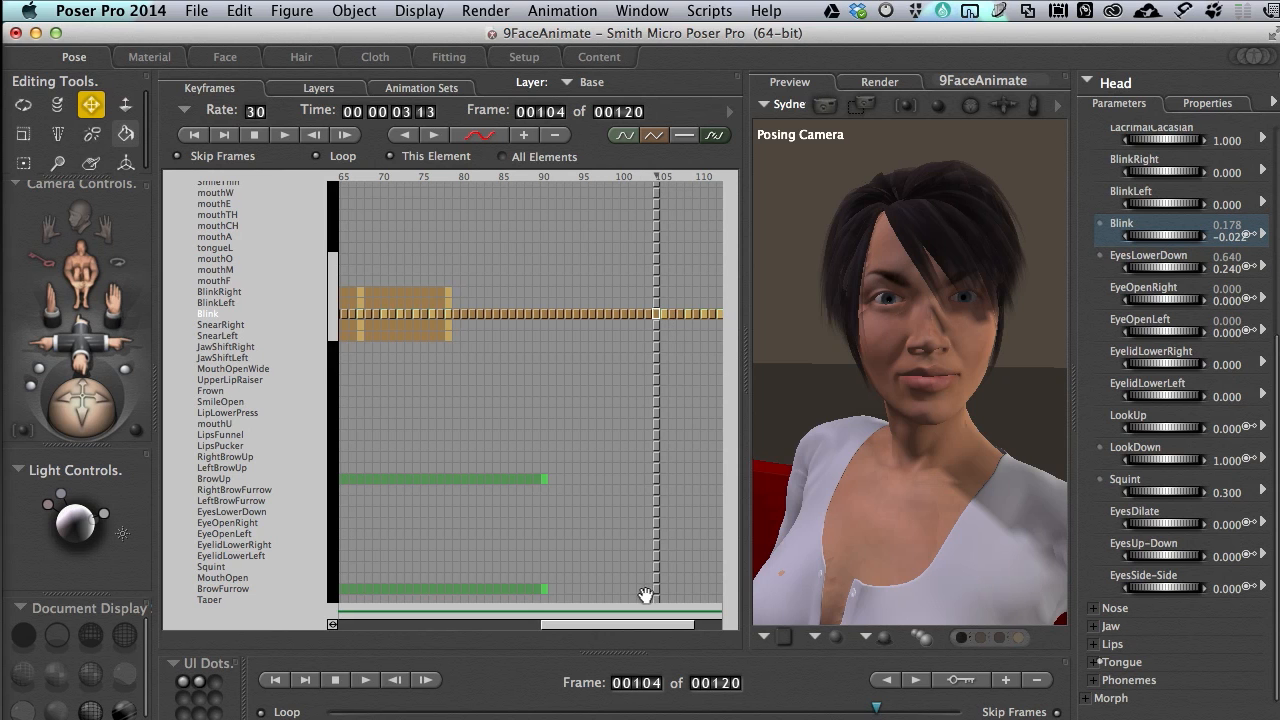
Scrub through the animation to check the eye blinks, including those from frame 104 onward
left_click_drag(855, 713, 636, 712)
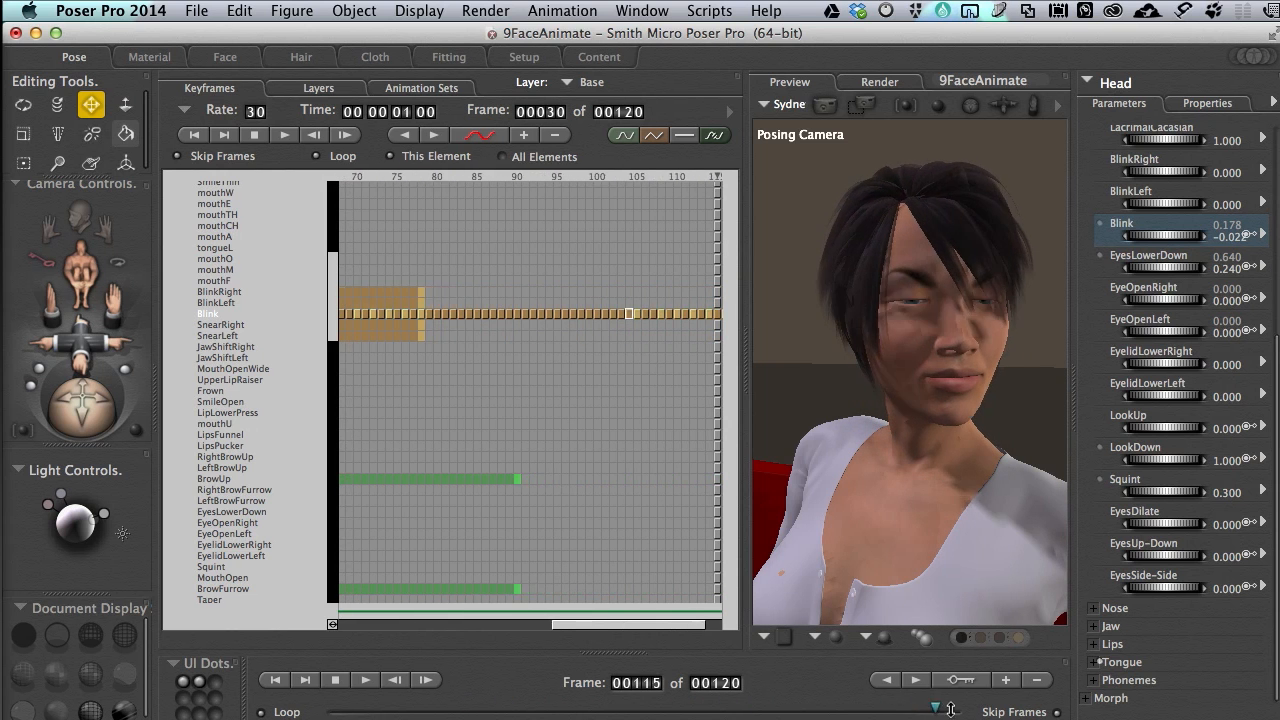
left_click_drag(904, 708, 880, 710)
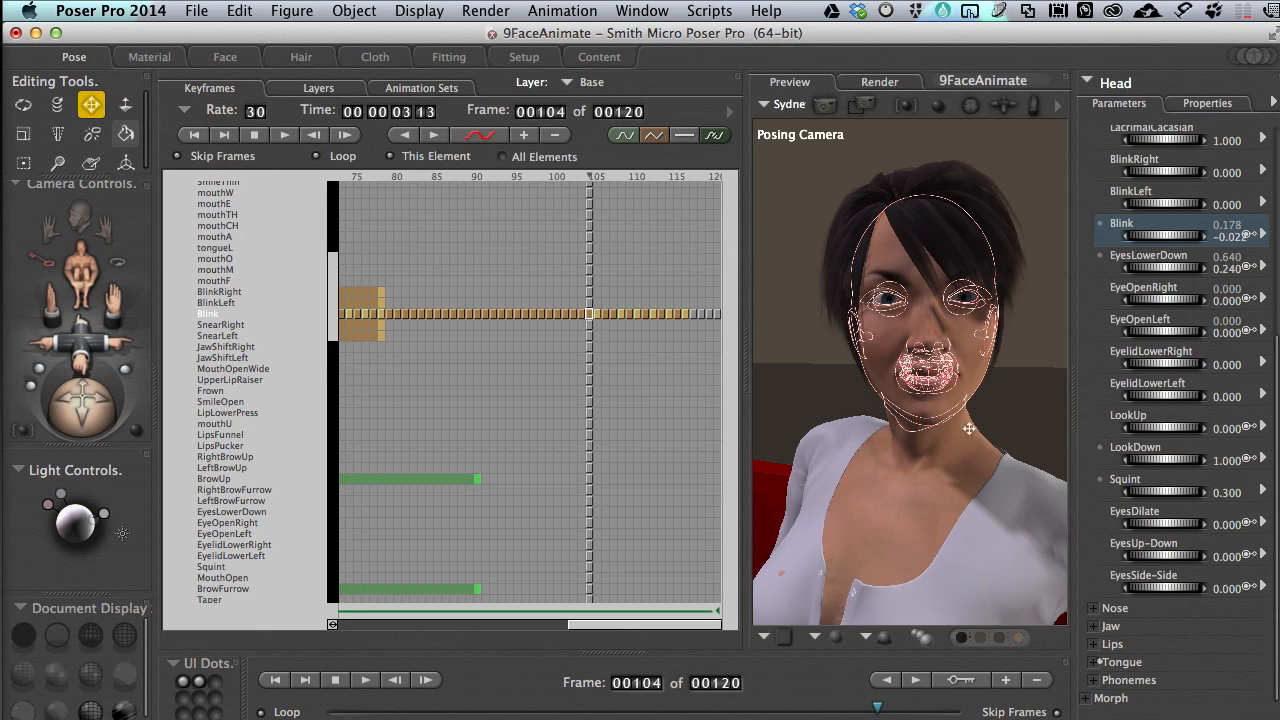
left_click_drag(878, 710, 628, 717)
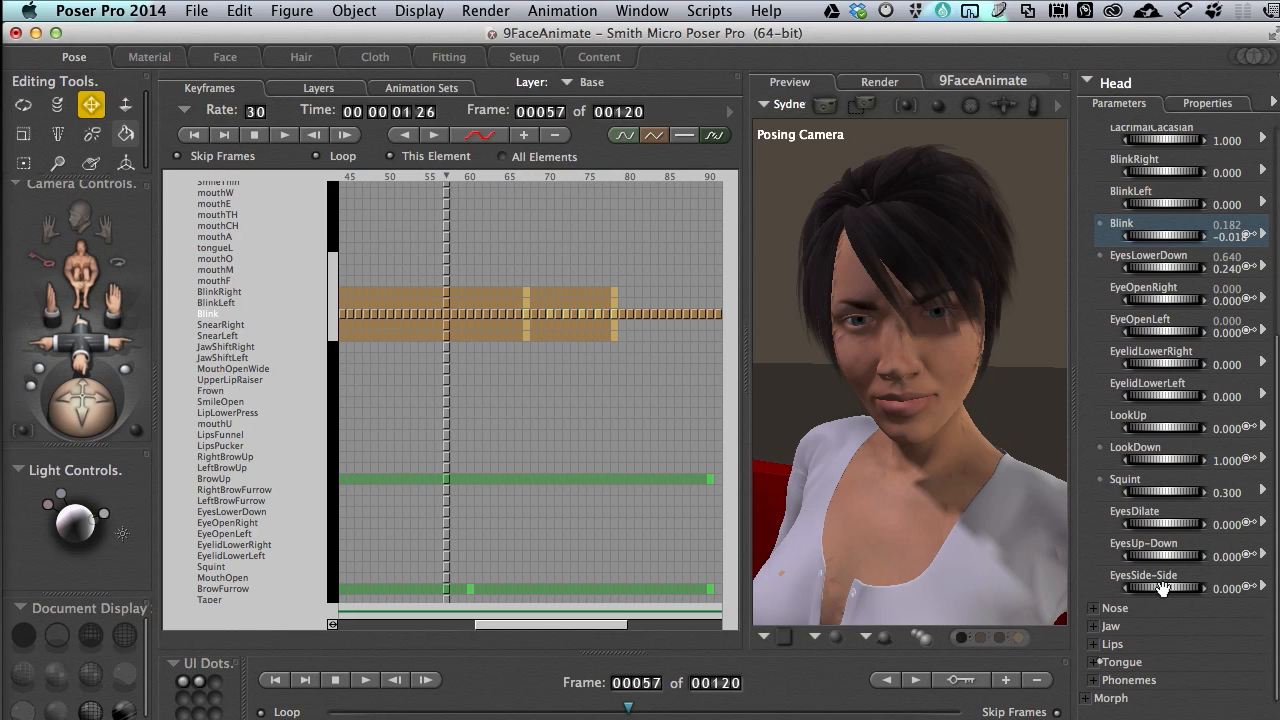
Undock the animation keyframe palette and move it clear of the preview
left_click(736, 80)
left_click(766, 87)
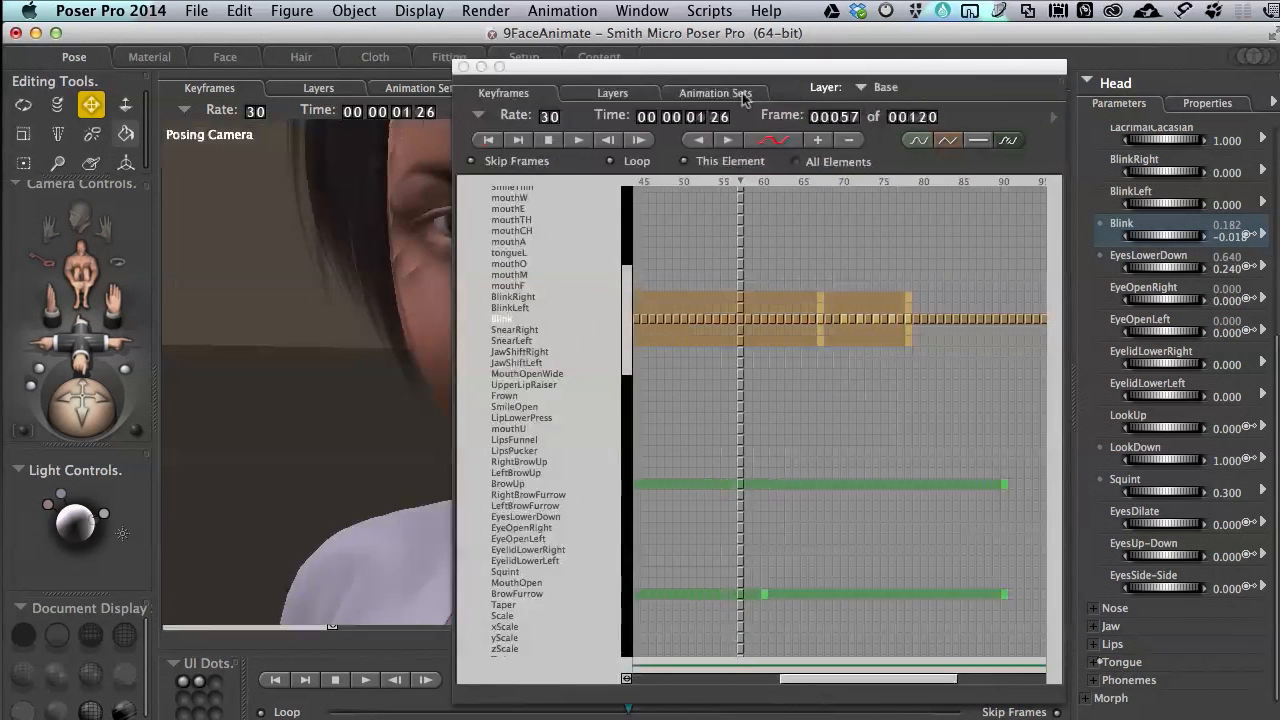
left_click_drag(841, 69, 1279, 150)
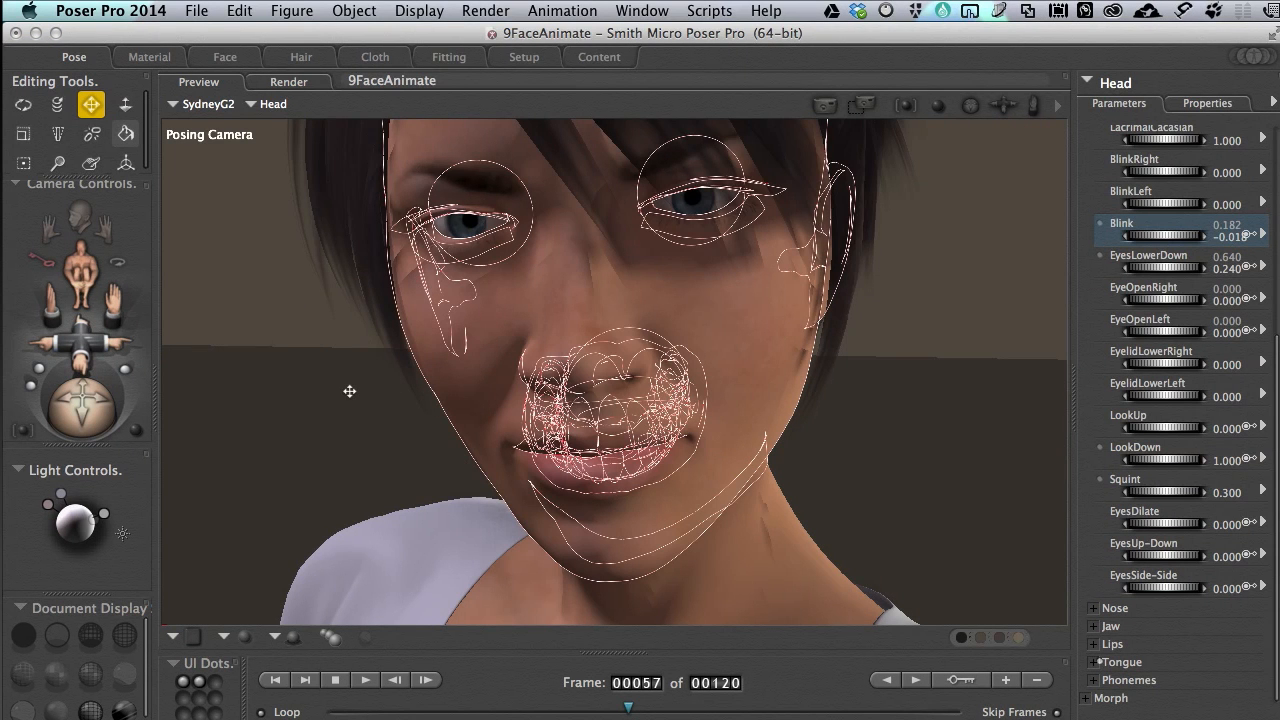
Switch the preview to the Main Camera and play the head animation from frame 1
key("super+m")
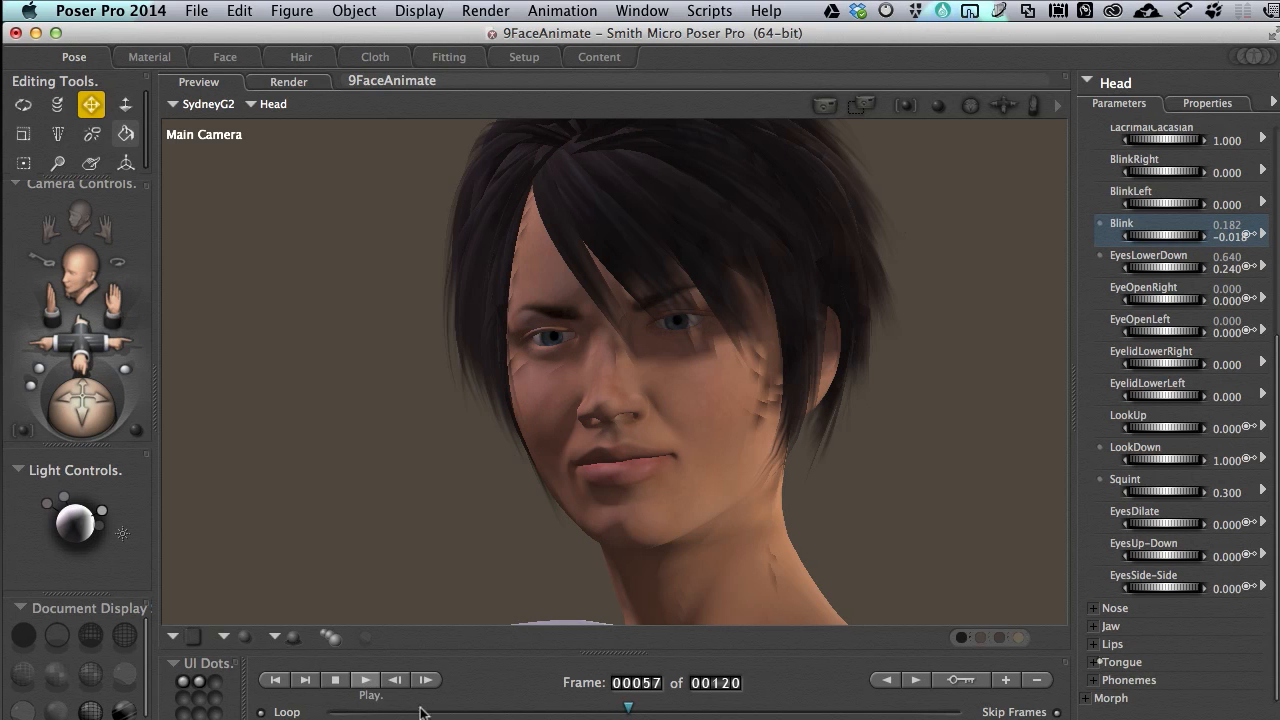
left_click_drag(510, 711, 290, 712)
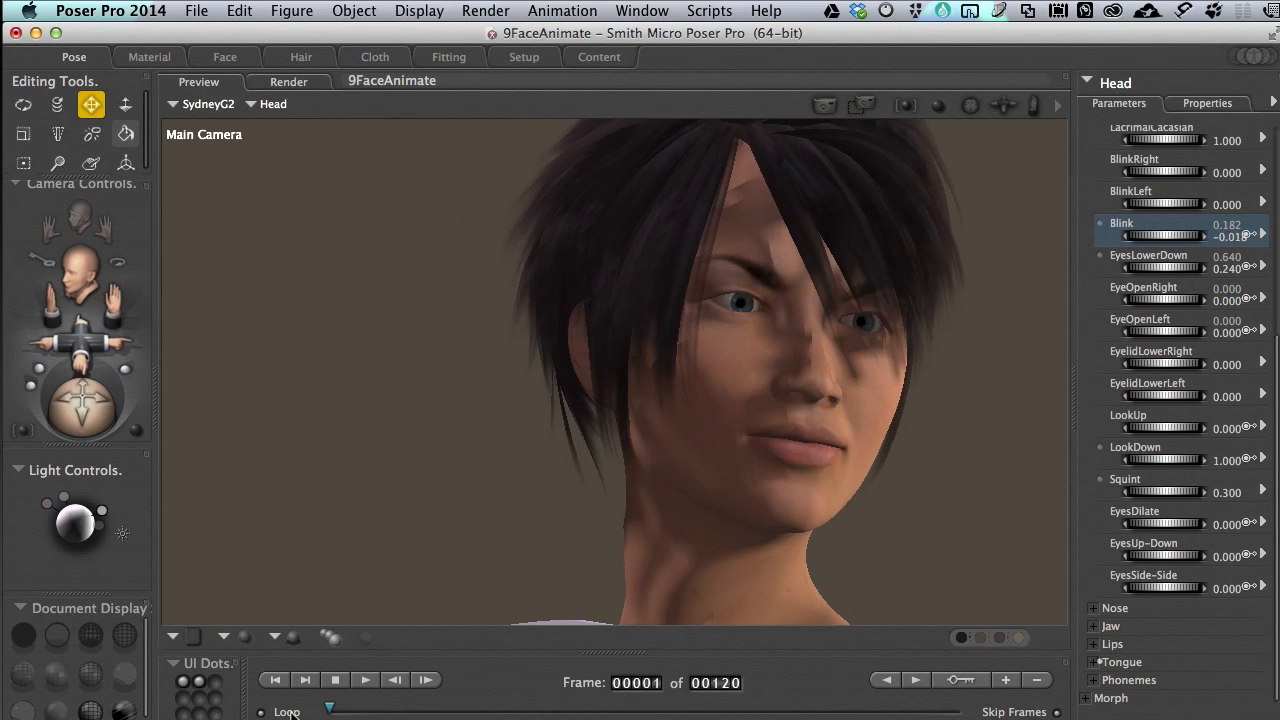
left_click(368, 681)
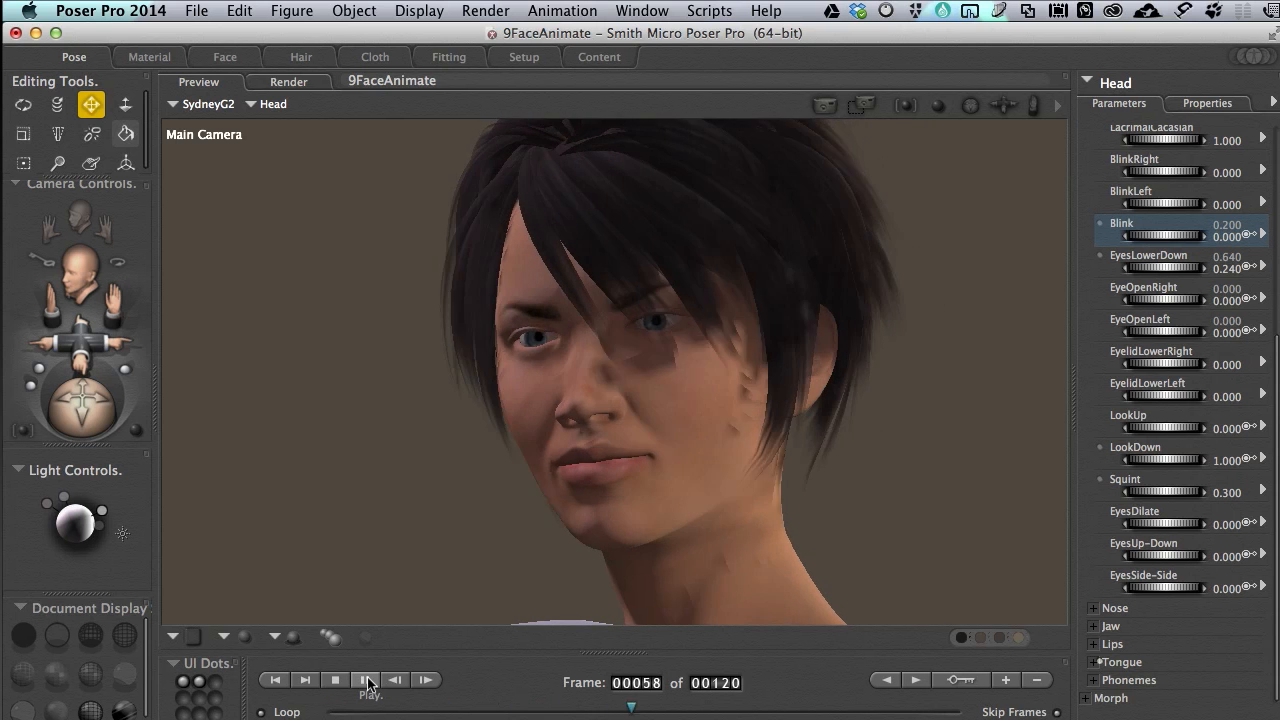